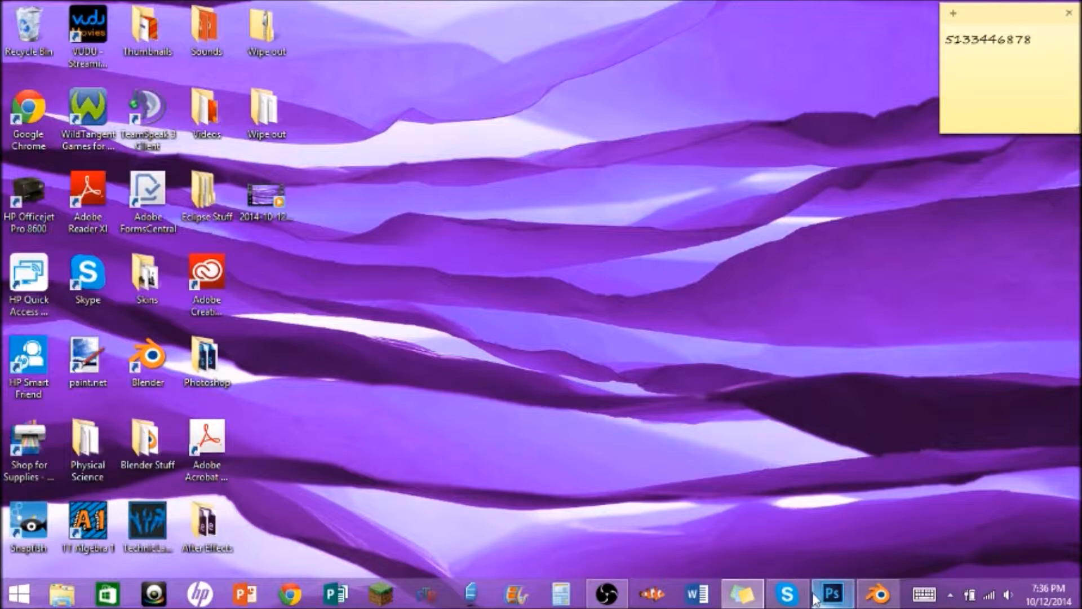
Switch to Blender and set the render resolution scale to 100%
{"action": "mouse_move", "coordinate": [855, 592]}
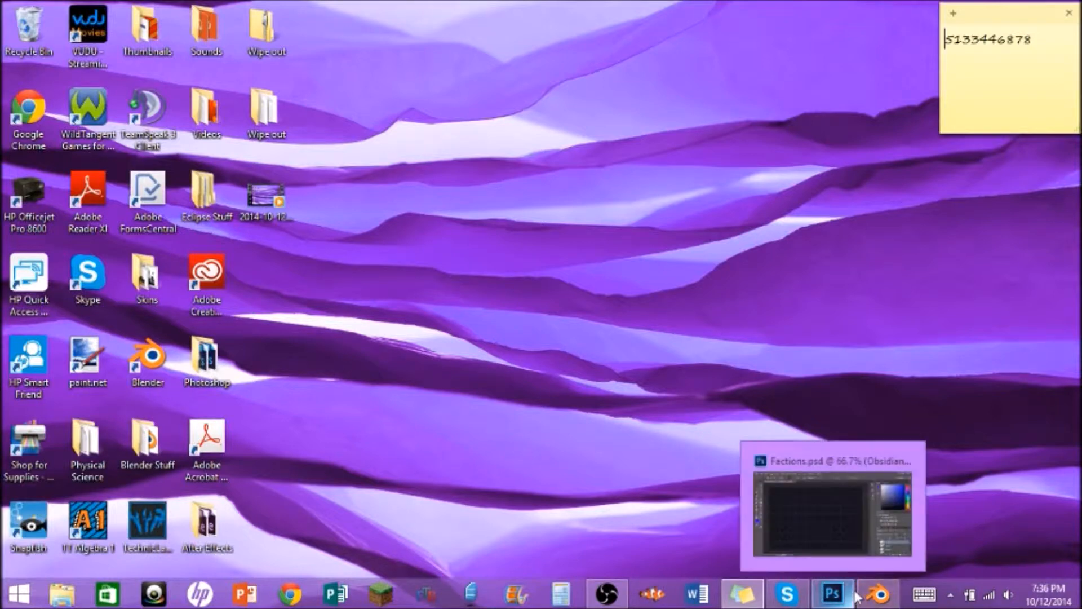
{"action": "left_click", "coordinate": [875, 596]}
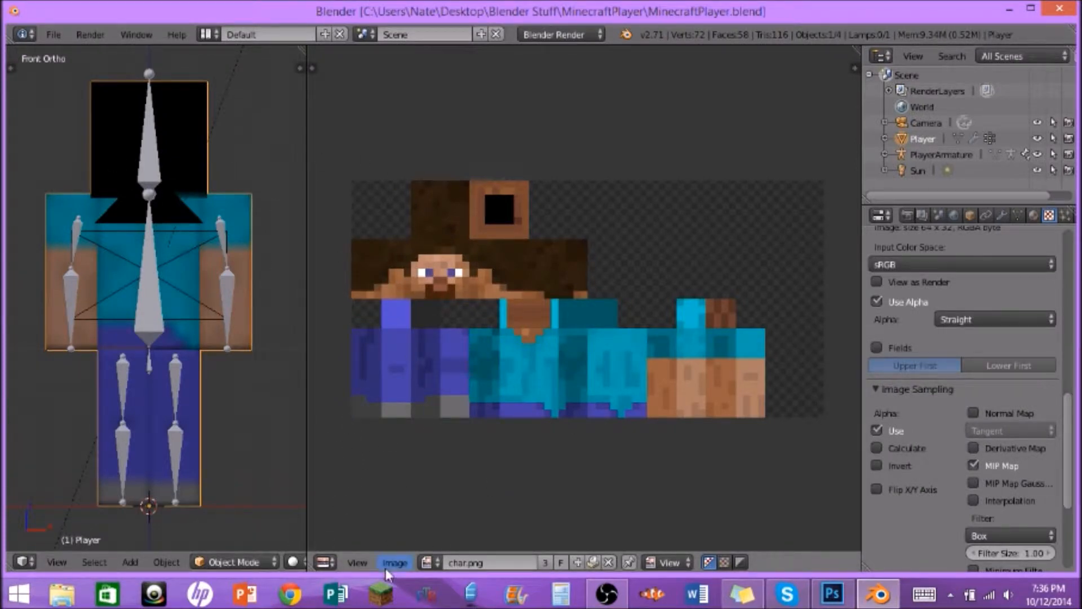
{"action": "left_click", "coordinate": [907, 216]}
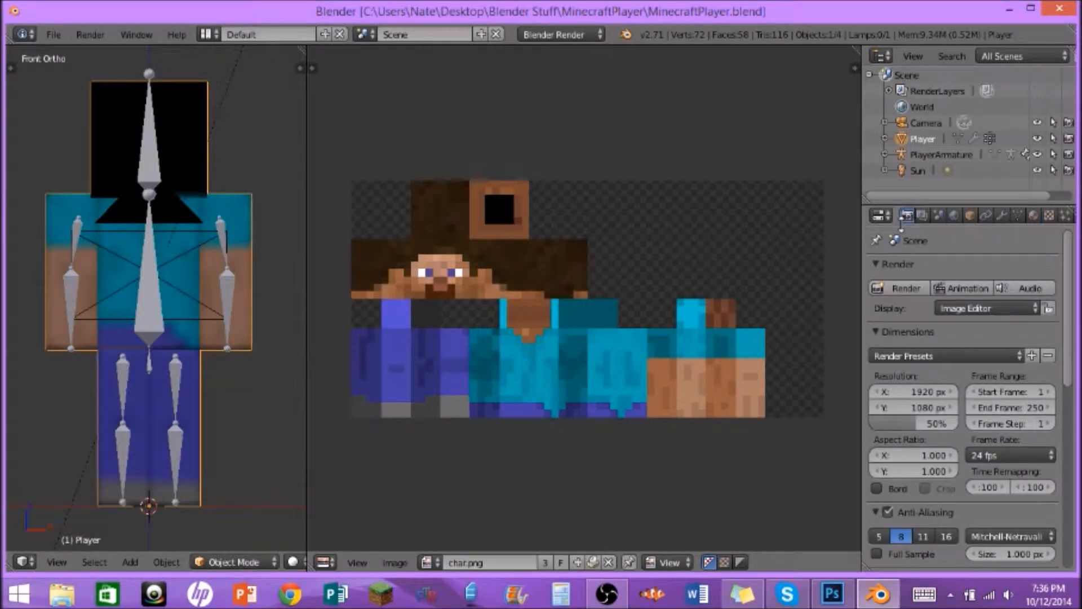
{"action": "left_click", "coordinate": [914, 424]}
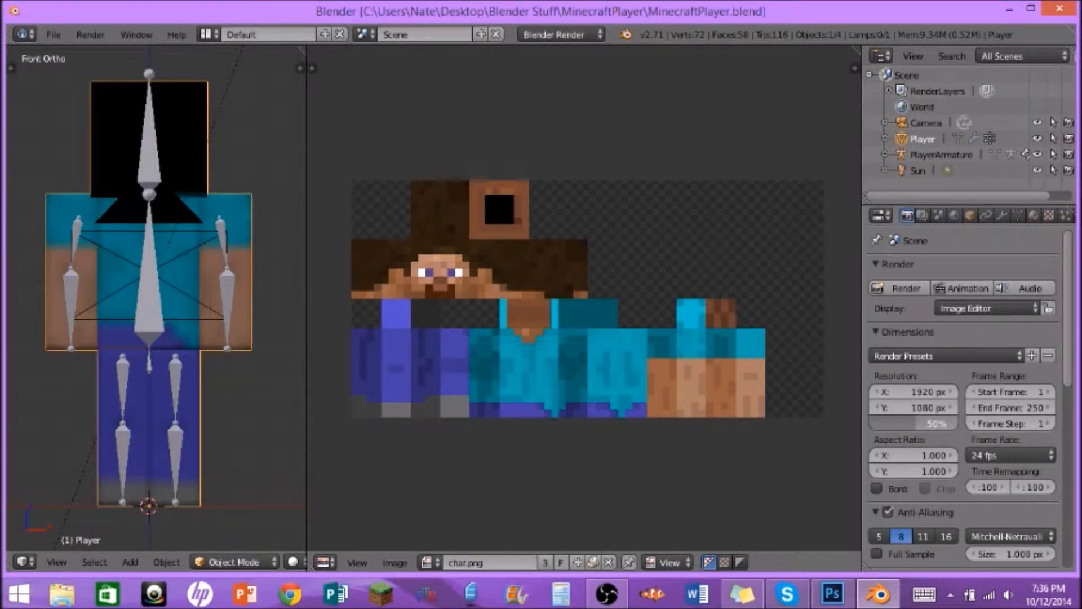
{"action": "left_click_drag", "start_coordinate": [915, 424], "coordinate": [960, 423]}
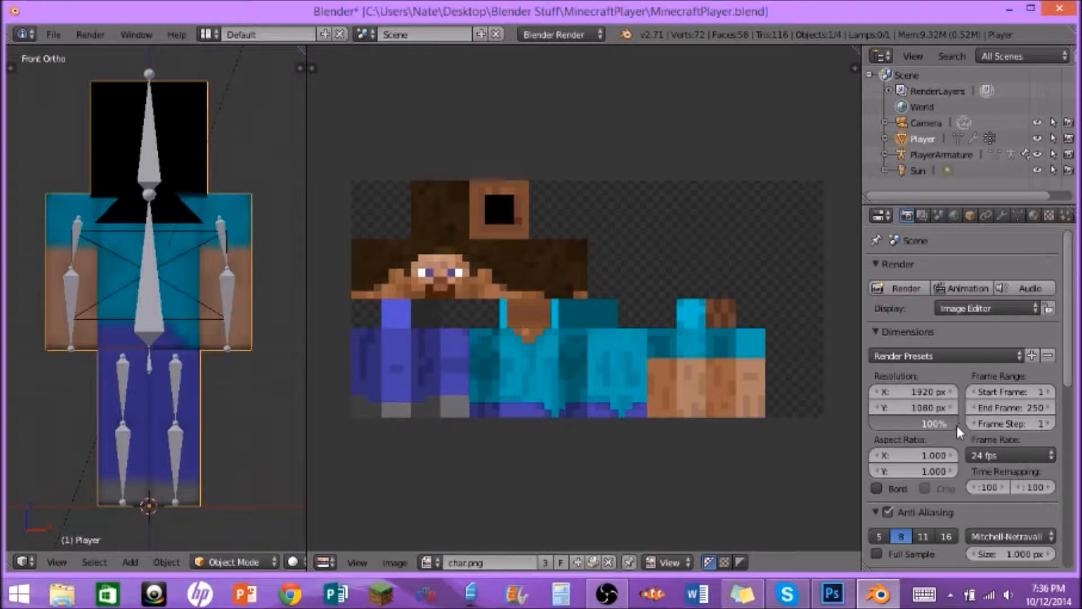
Set the render shading alpha to Transparent and the PNG output color mode to RGBA
{"action": "scroll", "coordinate": [942, 455], "scroll_direction": "down", "scroll_amount": 2}
{"action": "scroll", "coordinate": [942, 455], "scroll_direction": "down", "scroll_amount": 5}
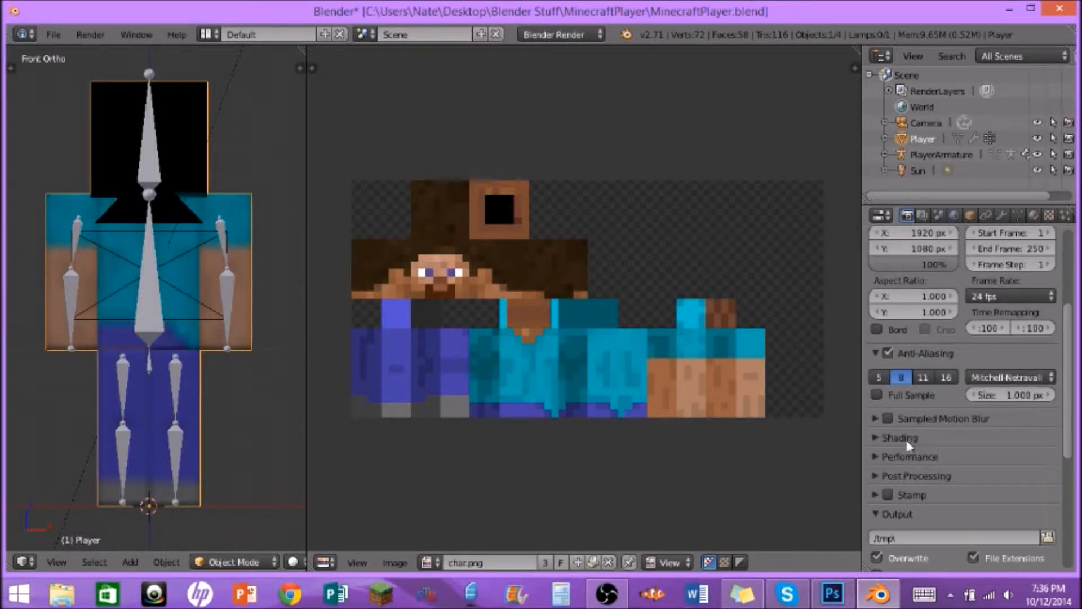
{"action": "left_click", "coordinate": [880, 440]}
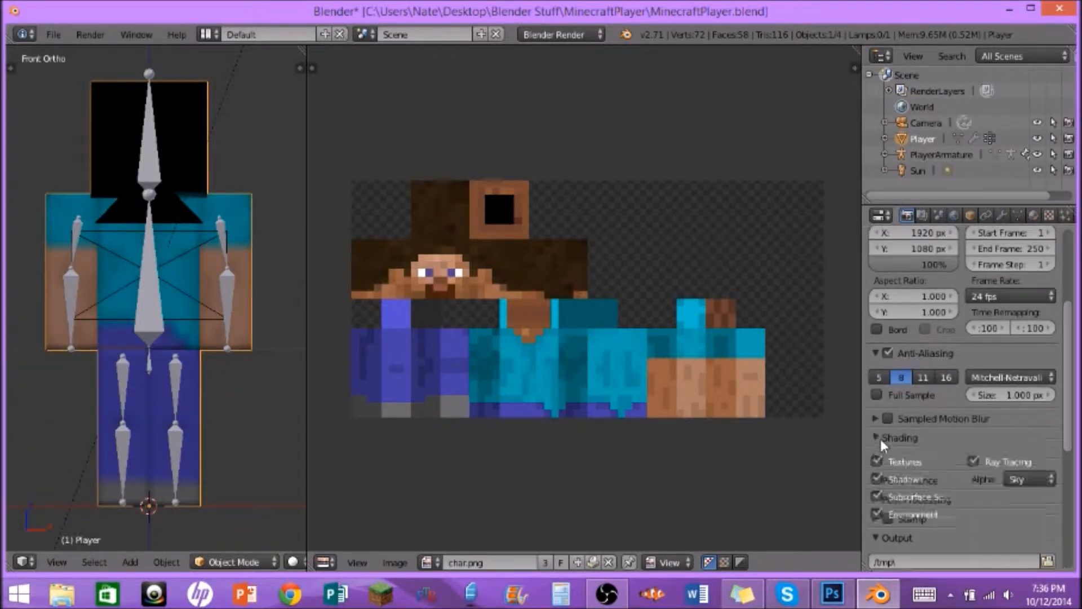
{"action": "left_click", "coordinate": [1017, 478]}
{"action": "left_click", "coordinate": [1004, 443]}
{"action": "scroll", "coordinate": [970, 465], "scroll_direction": "down", "scroll_amount": 8}
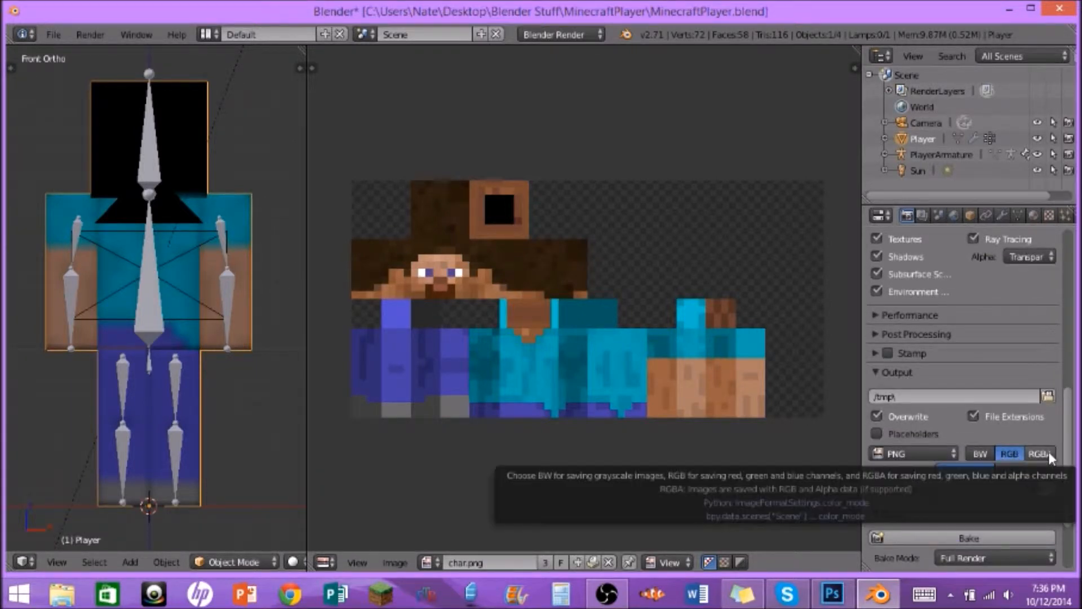
{"action": "left_click", "coordinate": [1049, 451]}
{"action": "scroll", "coordinate": [1009, 406], "scroll_direction": "up", "scroll_amount": 4}
{"action": "scroll", "coordinate": [981, 338], "scroll_direction": "up", "scroll_amount": 6}
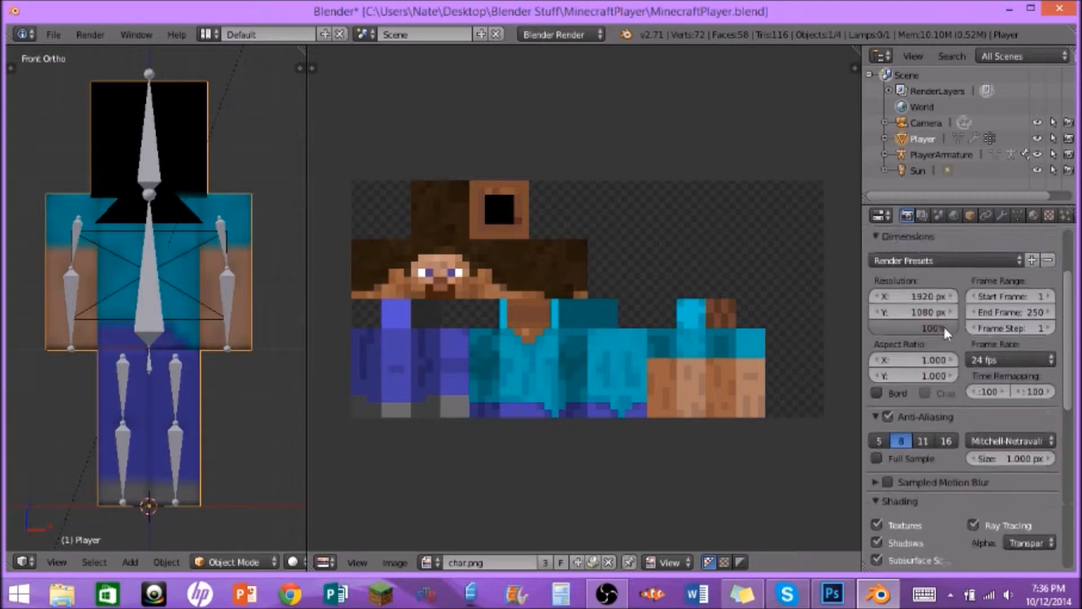
Replace the char.png texture with the tan and brown skin image from the Skins folder on the Desktop
{"action": "left_click", "coordinate": [394, 564]}
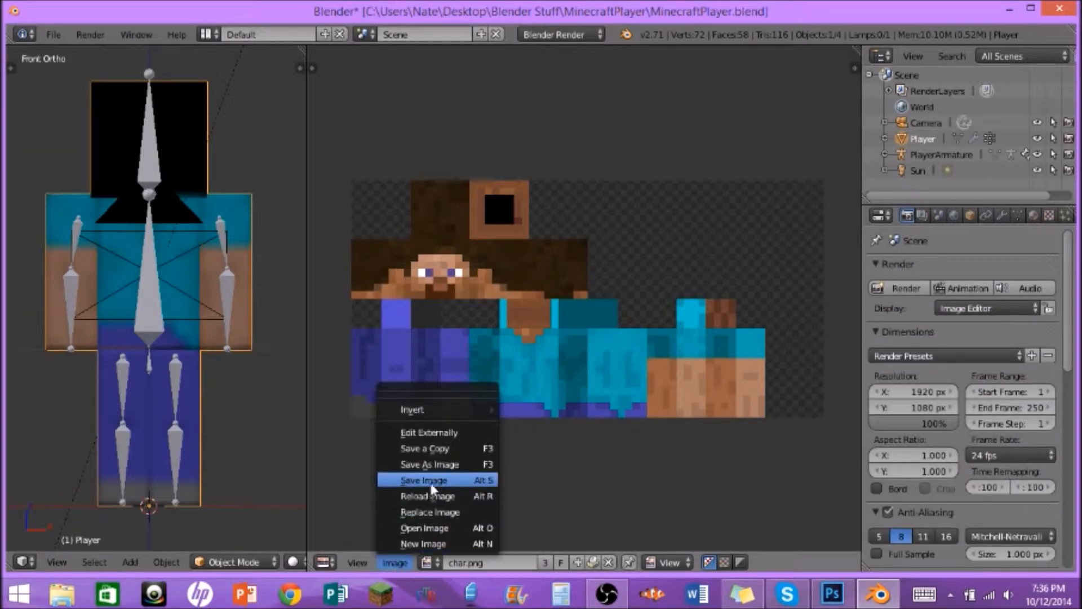
{"action": "left_click", "coordinate": [451, 511]}
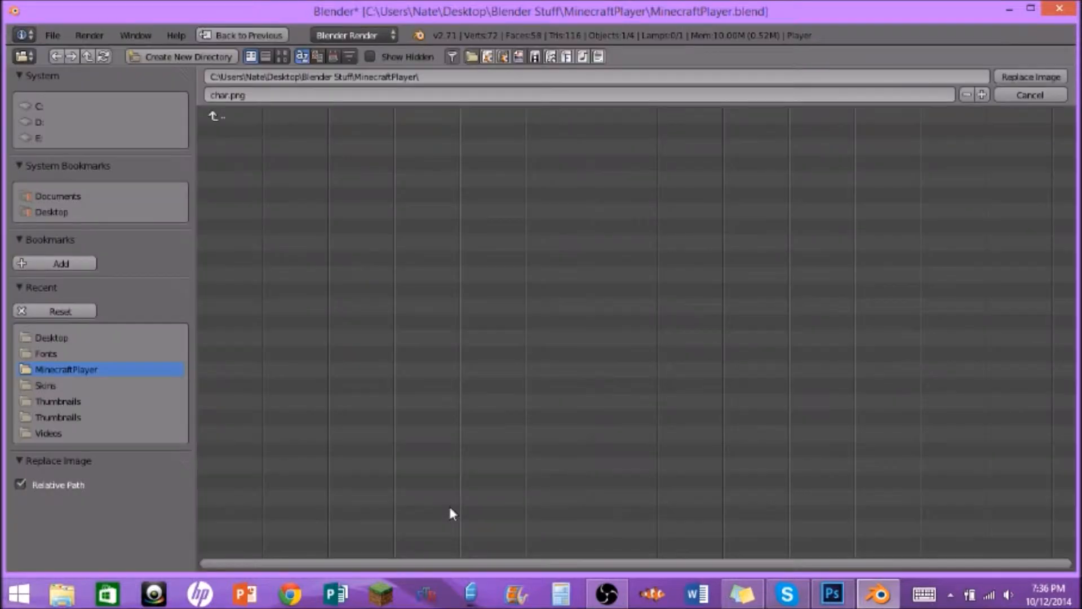
{"action": "left_click", "coordinate": [63, 210]}
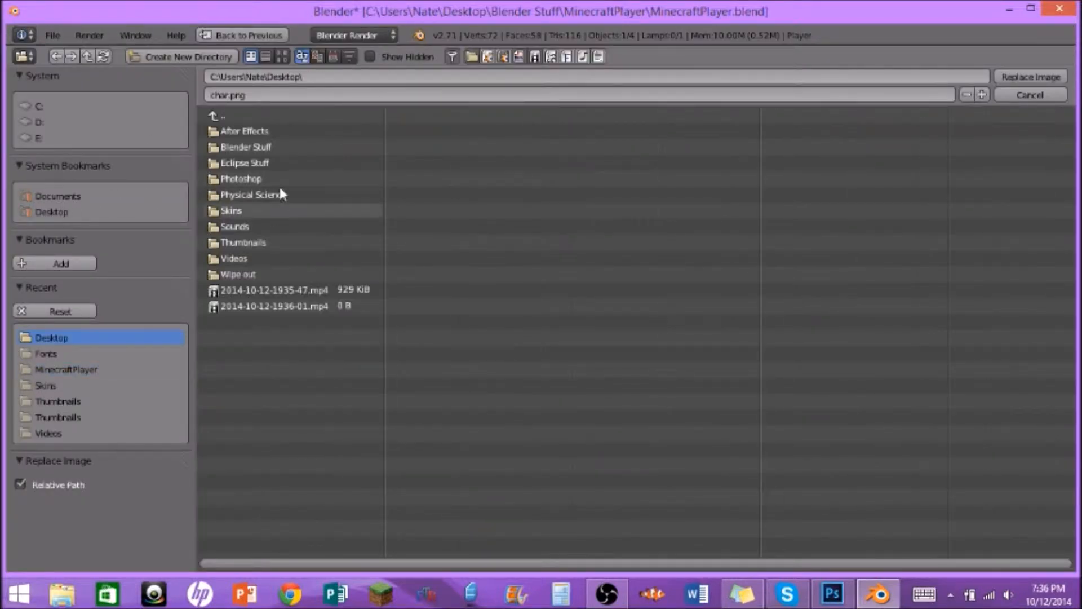
{"action": "left_click", "coordinate": [238, 211]}
{"action": "double_click", "coordinate": [266, 241]}
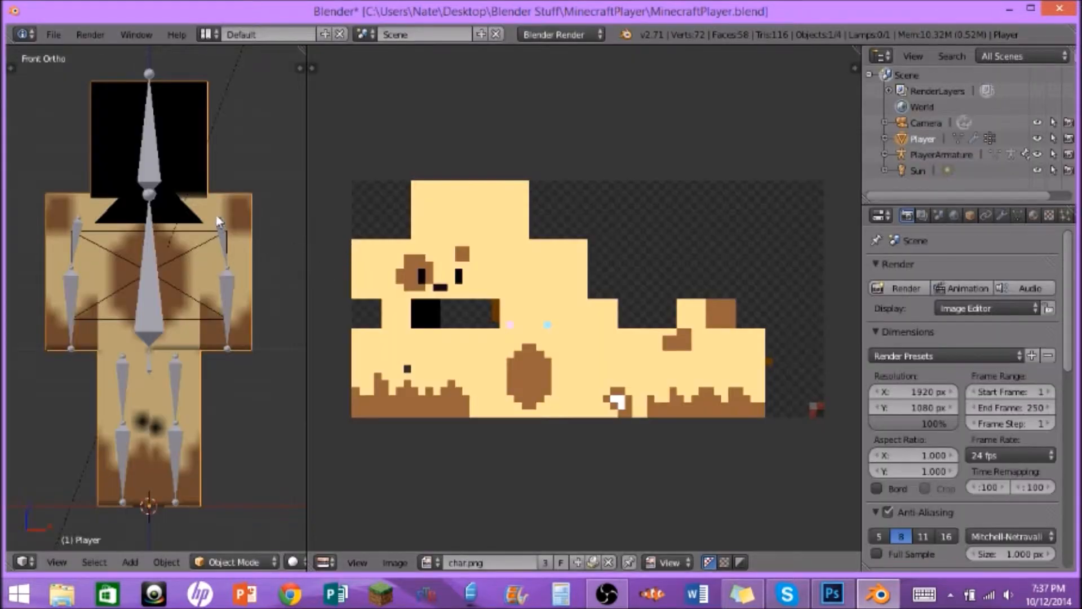
Move the black outer box off the player's head, delete its vertices, and return to Object Mode
{"action": "mouse_move", "coordinate": [127, 189]}
{"action": "left_mouse_down"}
{"action": "mouse_move", "coordinate": [117, 267]}
{"action": "mouse_move", "coordinate": [27, 189]}
{"action": "mouse_move", "coordinate": [67, 228]}
{"action": "mouse_move", "coordinate": [57, 242]}
{"action": "mouse_move", "coordinate": [133, 189]}
{"action": "left_mouse_up"}
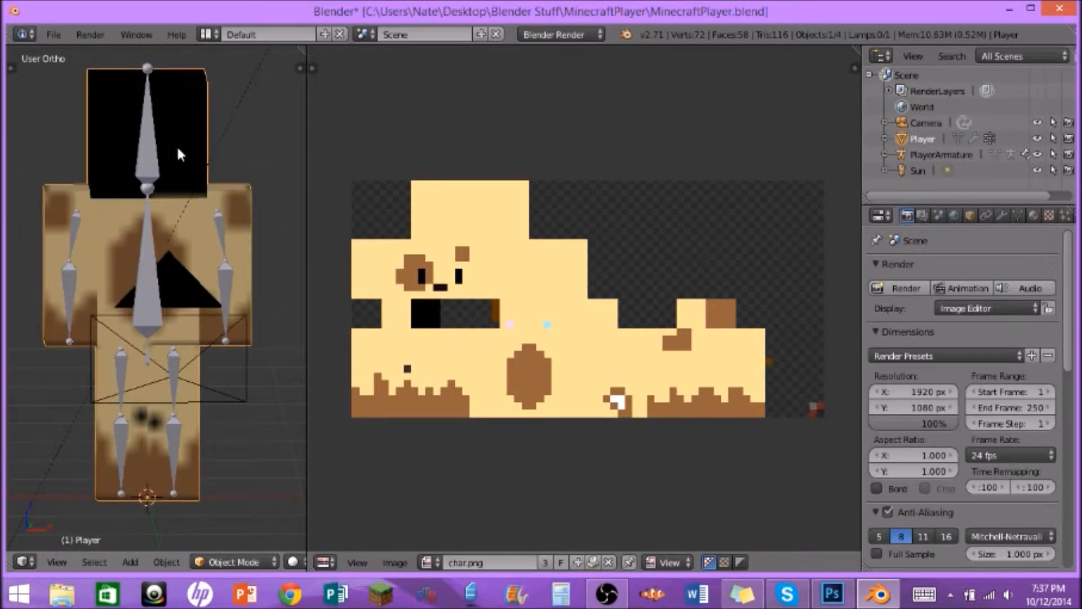
{"action": "key", "text": "Tab"}
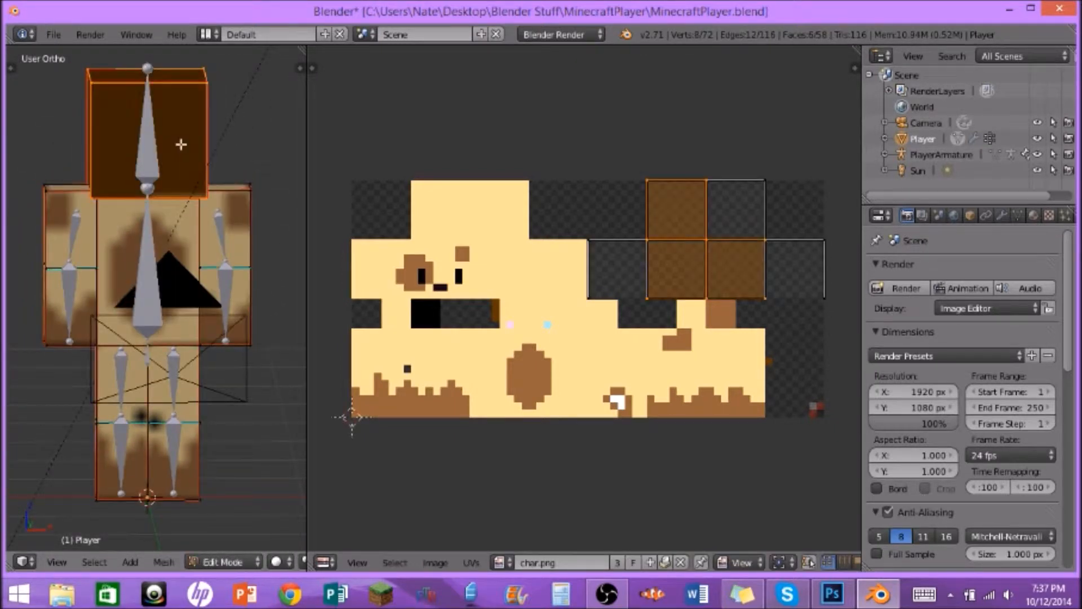
{"action": "key", "text": "g"}
{"action": "left_click", "coordinate": [291, 127]}
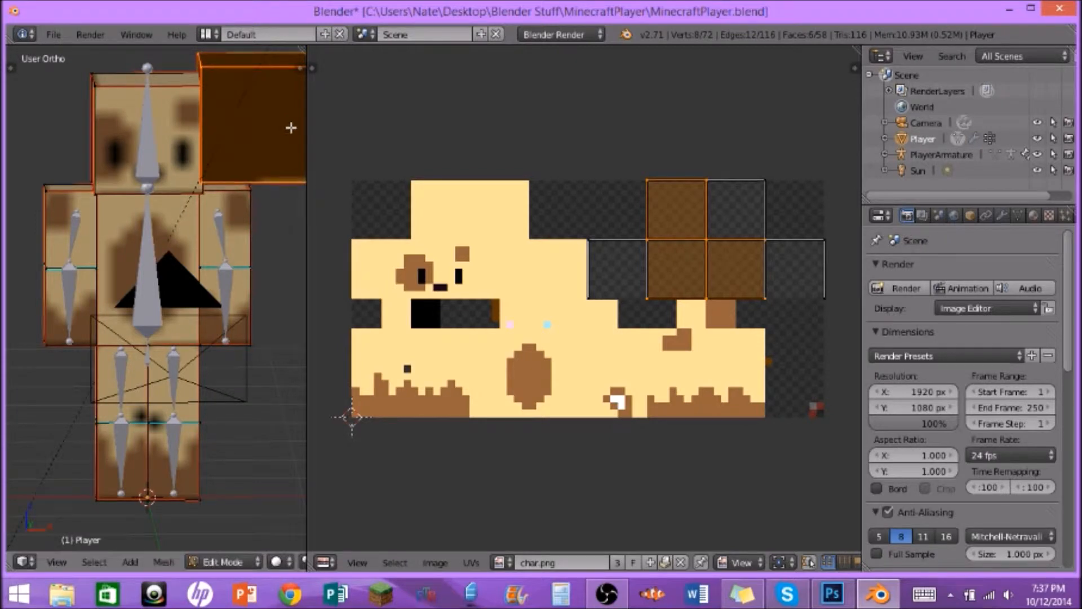
{"action": "key", "text": "x"}
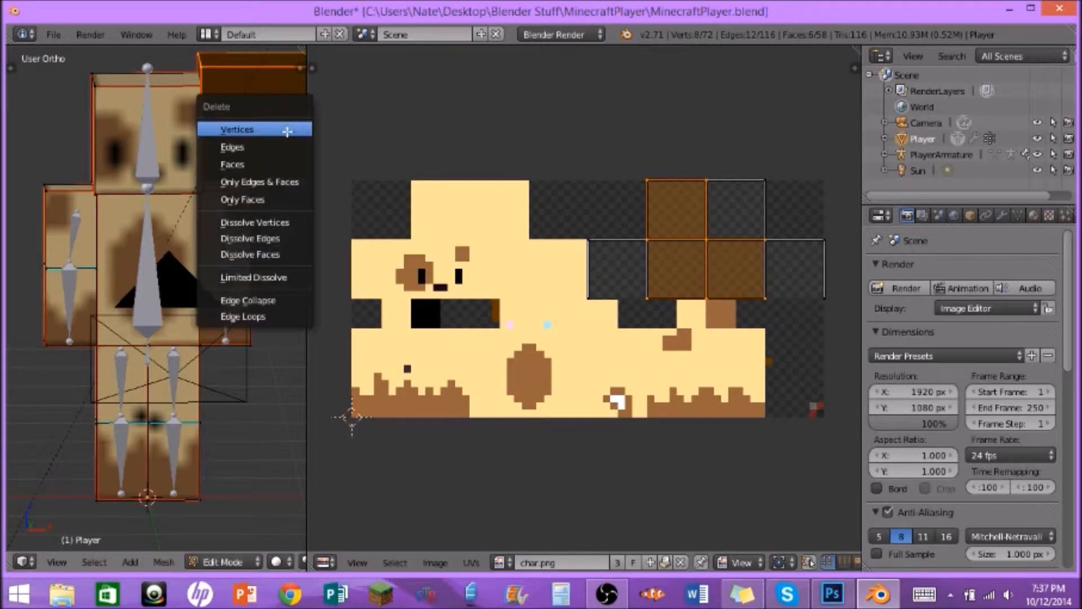
{"action": "left_click", "coordinate": [288, 131]}
{"action": "left_click", "coordinate": [225, 561]}
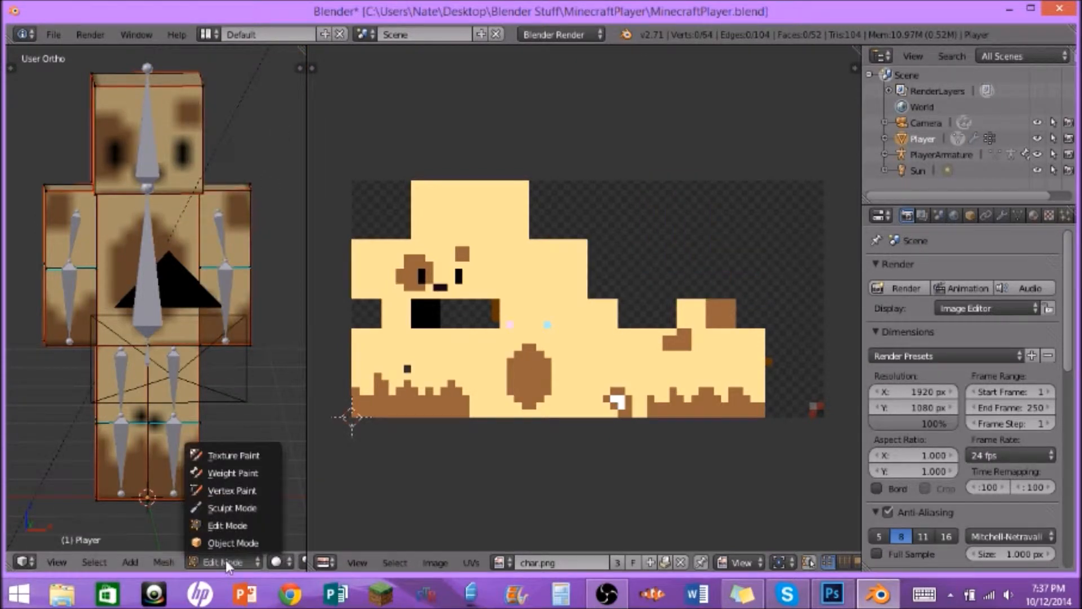
{"action": "left_click", "coordinate": [231, 544]}
Select the player's armature and put it in Pose Mode
{"action": "mouse_move", "coordinate": [66, 239]}
{"action": "left_mouse_down"}
{"action": "mouse_move", "coordinate": [136, 256]}
{"action": "mouse_move", "coordinate": [82, 220]}
{"action": "mouse_move", "coordinate": [52, 228]}
{"action": "left_mouse_up"}
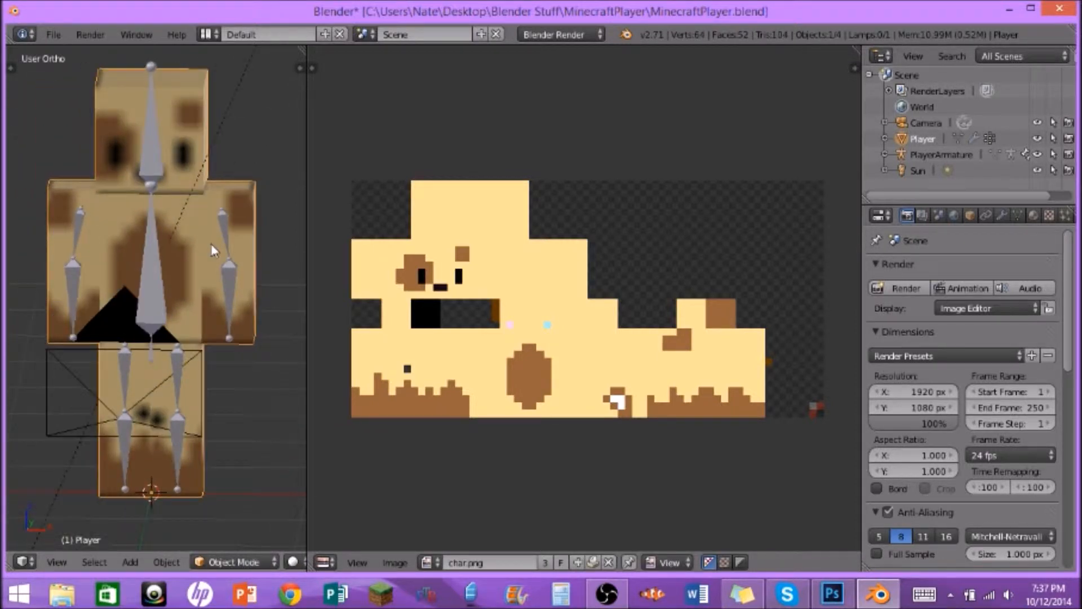
{"action": "right_click", "coordinate": [229, 231]}
{"action": "left_click_drag", "start_coordinate": [224, 235], "coordinate": [197, 265]}
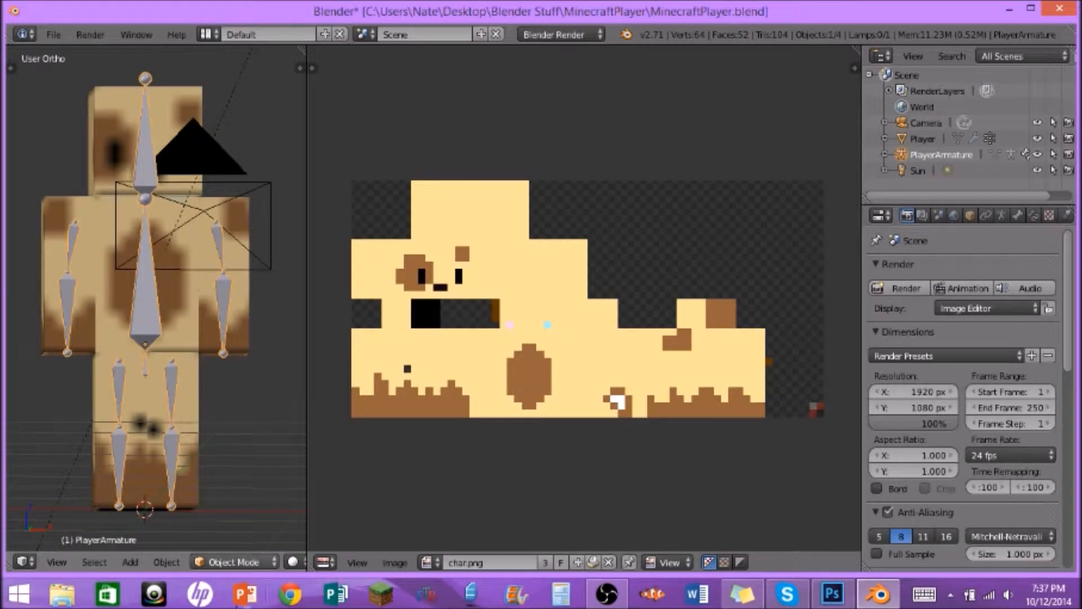
{"action": "left_click", "coordinate": [252, 563]}
{"action": "left_click", "coordinate": [255, 507]}
{"action": "left_click_drag", "start_coordinate": [147, 310], "coordinate": [157, 331]}
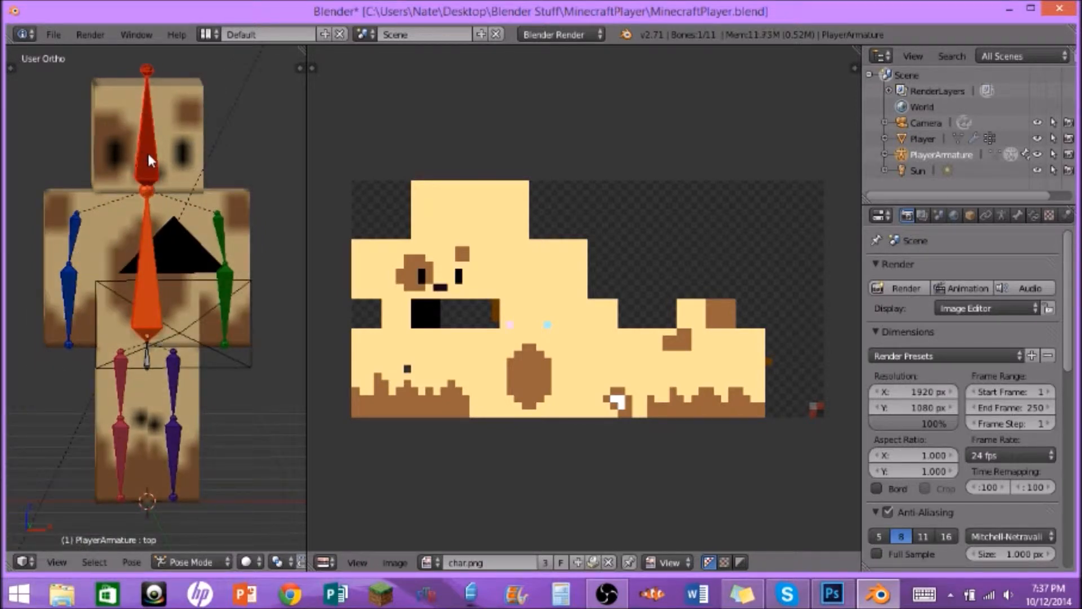
Tilt the head bone and the body bone slightly with free trackball rotation
{"action": "key", "text": "r"}
{"action": "key", "text": "r"}
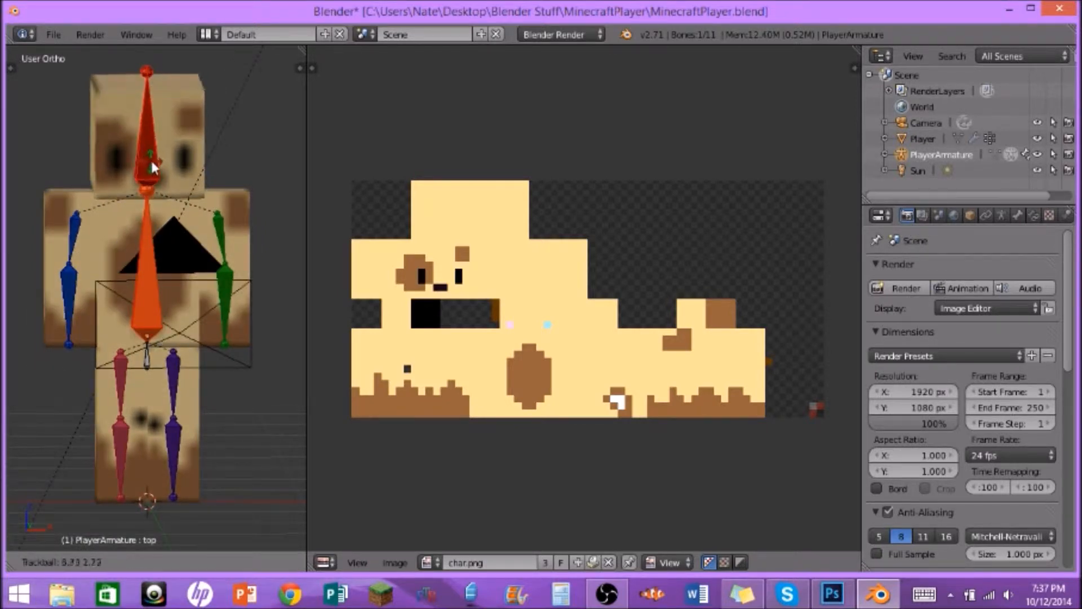
{"action": "left_click", "coordinate": [148, 153]}
{"action": "right_click", "coordinate": [145, 228]}
{"action": "key", "text": "r"}
{"action": "key", "text": "r"}
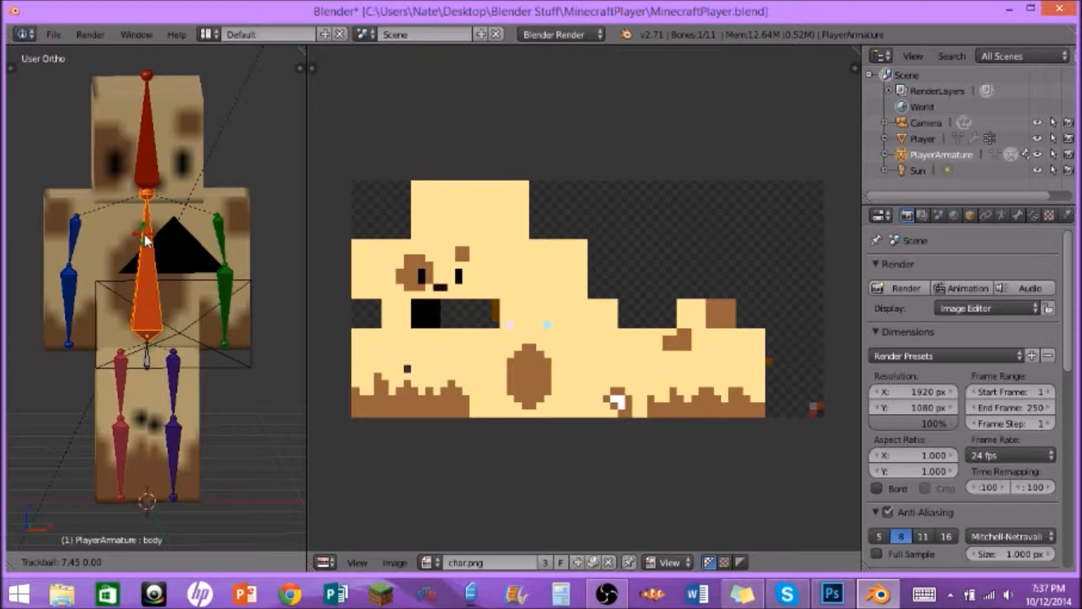
{"action": "left_click", "coordinate": [145, 234]}
Rotate the right upper arm outward about 20° and bend the right forearm forward with trackball rotation
{"action": "right_click", "coordinate": [72, 232]}
{"action": "key", "text": "r"}
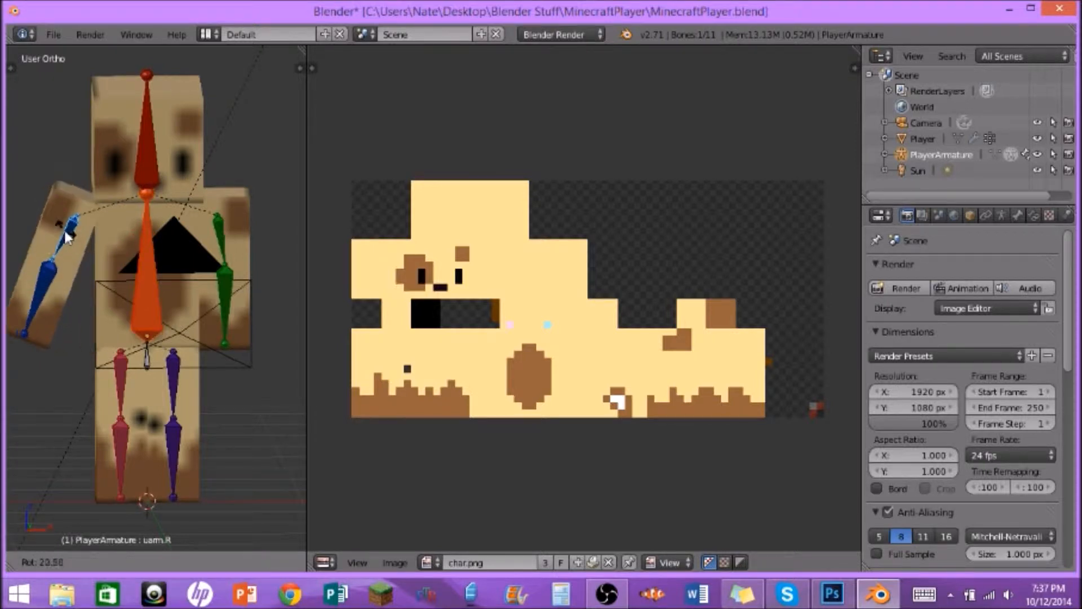
{"action": "left_click", "coordinate": [35, 297]}
{"action": "key", "text": "r"}
{"action": "key", "text": "r"}
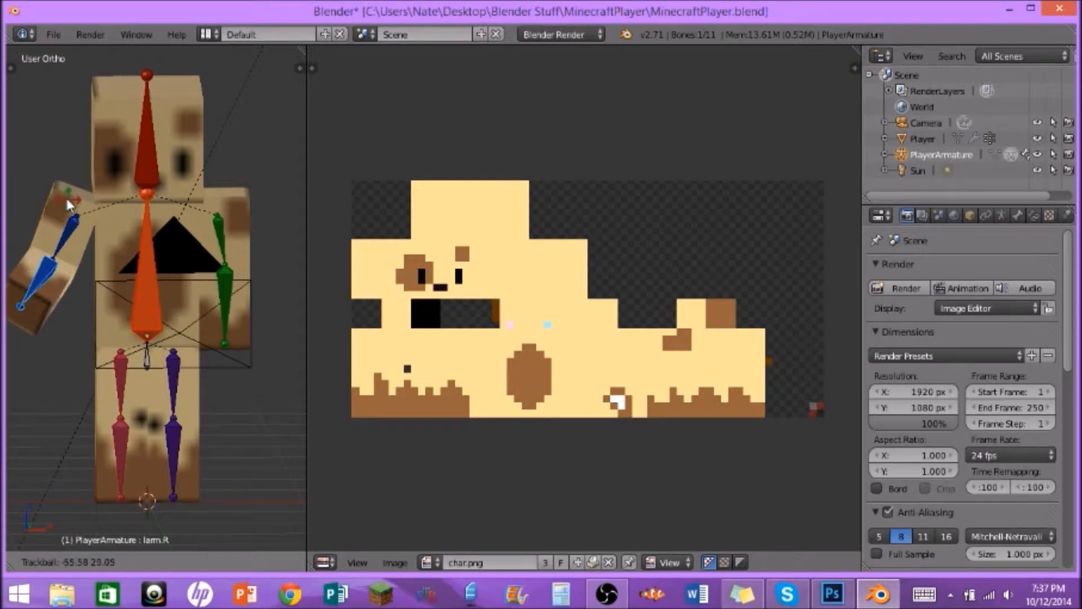
{"action": "left_click", "coordinate": [70, 186]}
Rotate the left upper arm outward and bend the left forearm forward to mirror the right arm
{"action": "right_click", "coordinate": [214, 227]}
{"action": "key", "text": "r"}
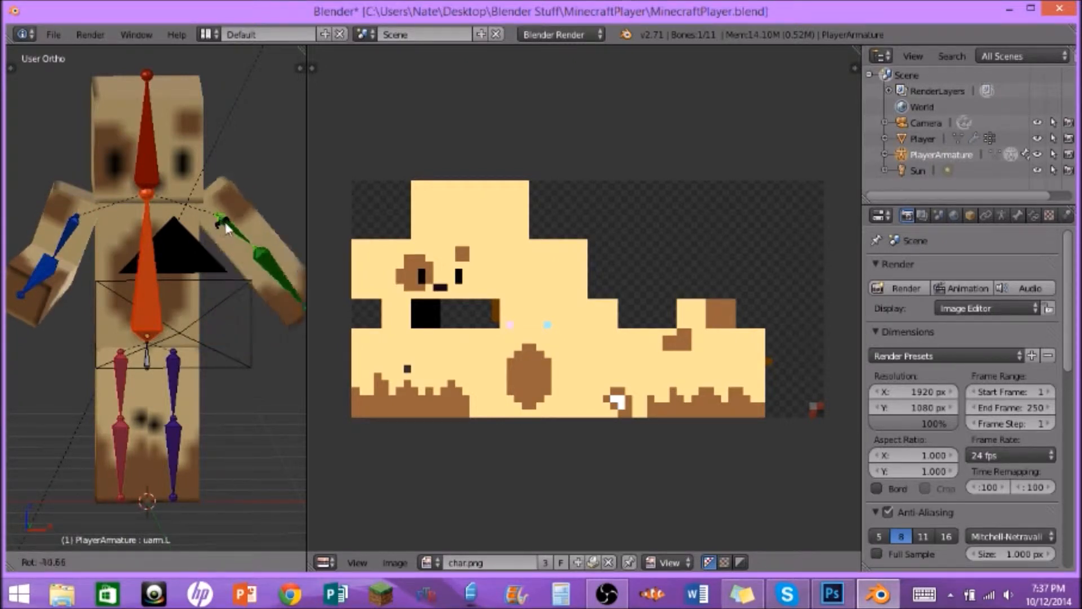
{"action": "left_click", "coordinate": [223, 231]}
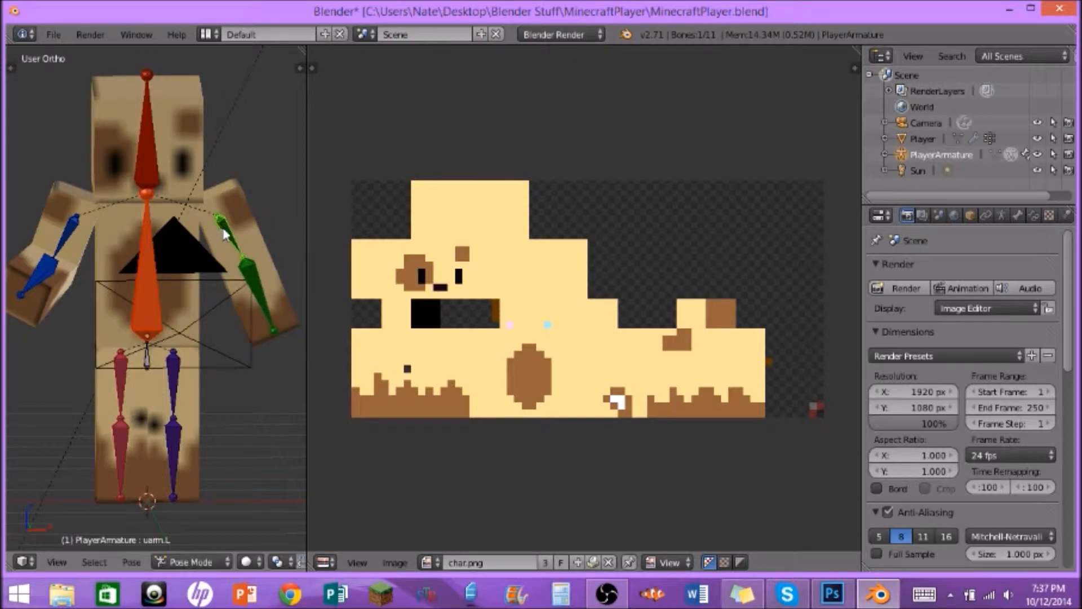
{"action": "right_click", "coordinate": [256, 264]}
{"action": "key", "text": "r"}
{"action": "key", "text": "r"}
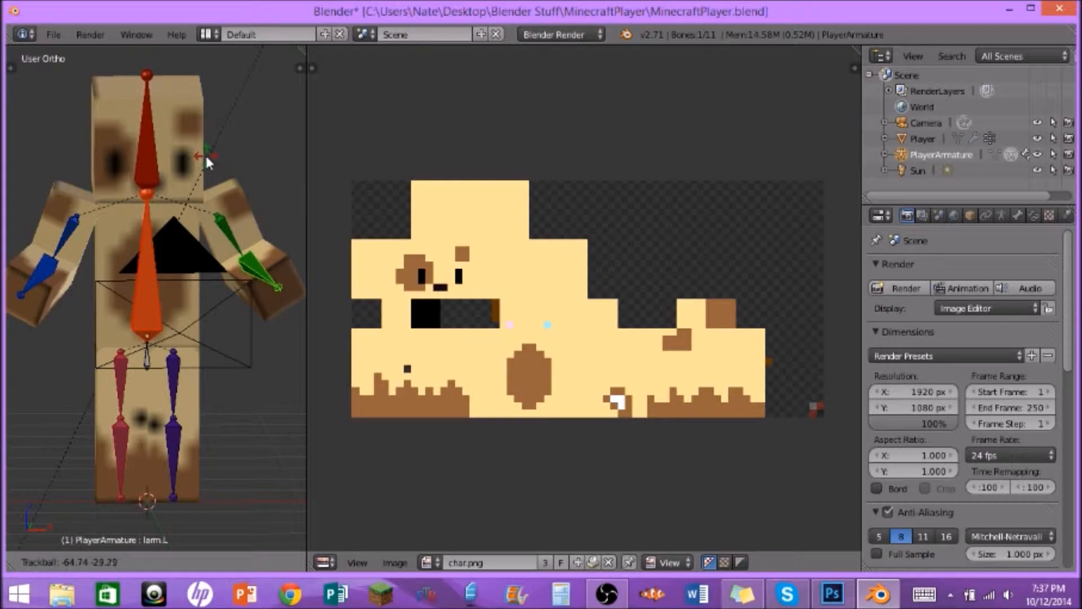
{"action": "left_click", "coordinate": [205, 154]}
Rotate the right and left upper leg bones outward to spread the legs
{"action": "right_click", "coordinate": [123, 389]}
{"action": "key", "text": "r"}
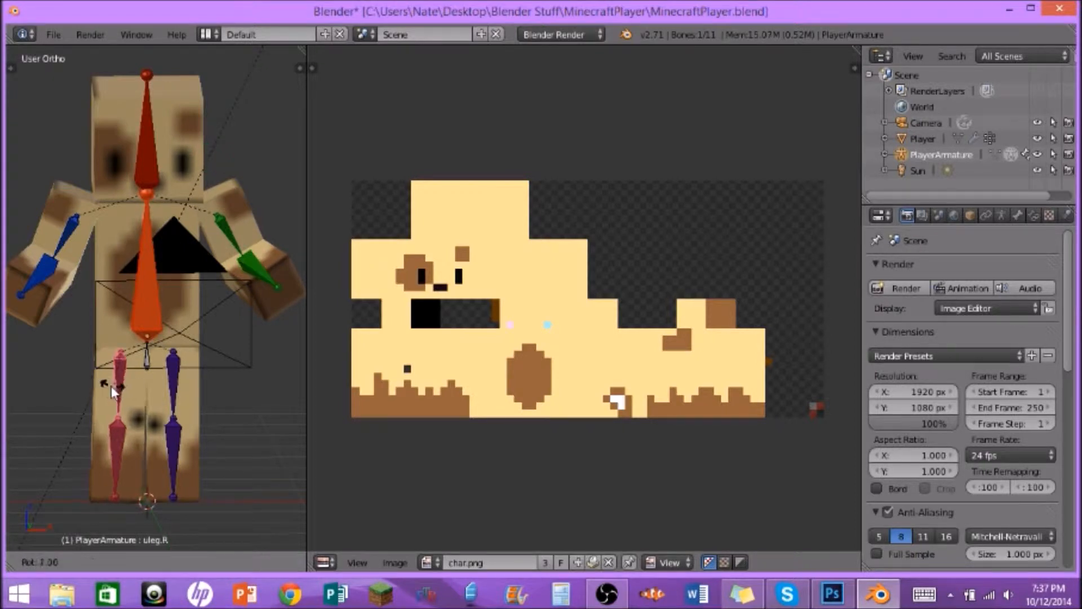
{"action": "left_click", "coordinate": [106, 385]}
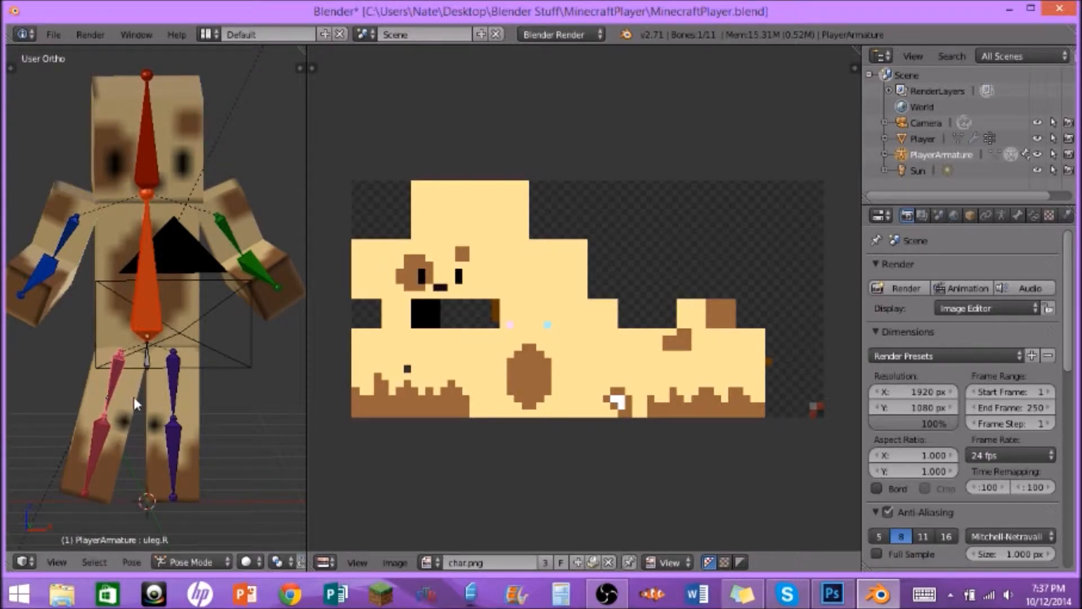
{"action": "right_click", "coordinate": [178, 388]}
{"action": "key", "text": "r"}
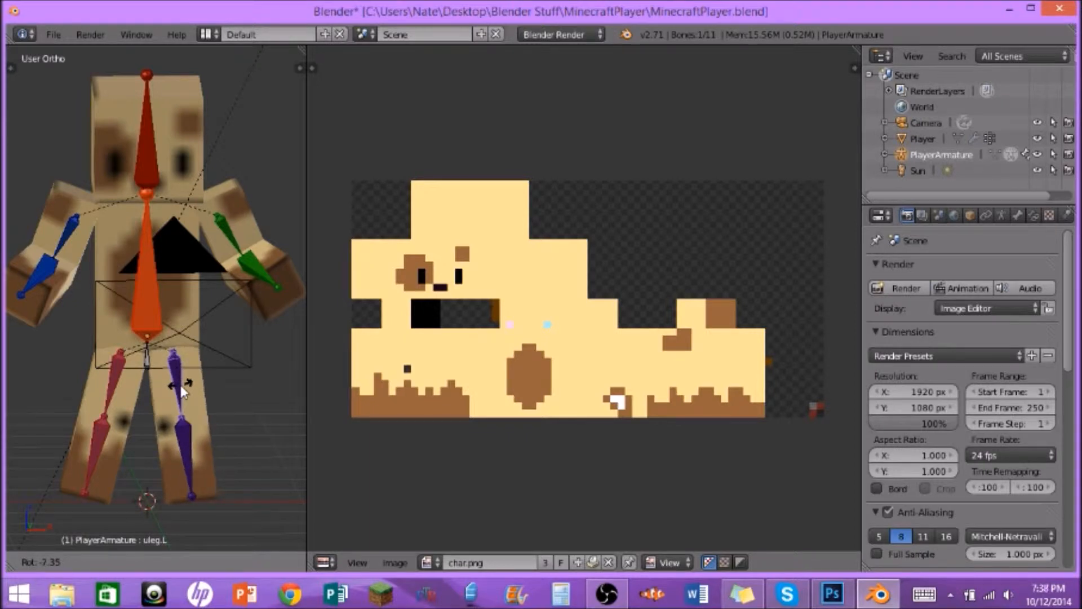
{"action": "left_click", "coordinate": [181, 387]}
Start an append and open Minecraft_Item_Rig.blend in the Desktop folder Blender Stuff, subfolder Blender_Minecraft_Rig
{"action": "mouse_move", "coordinate": [225, 229]}
{"action": "left_mouse_down"}
{"action": "mouse_move", "coordinate": [269, 230]}
{"action": "mouse_move", "coordinate": [149, 235]}
{"action": "mouse_move", "coordinate": [252, 225]}
{"action": "mouse_move", "coordinate": [242, 223]}
{"action": "left_mouse_up"}
{"action": "left_click", "coordinate": [54, 34]}
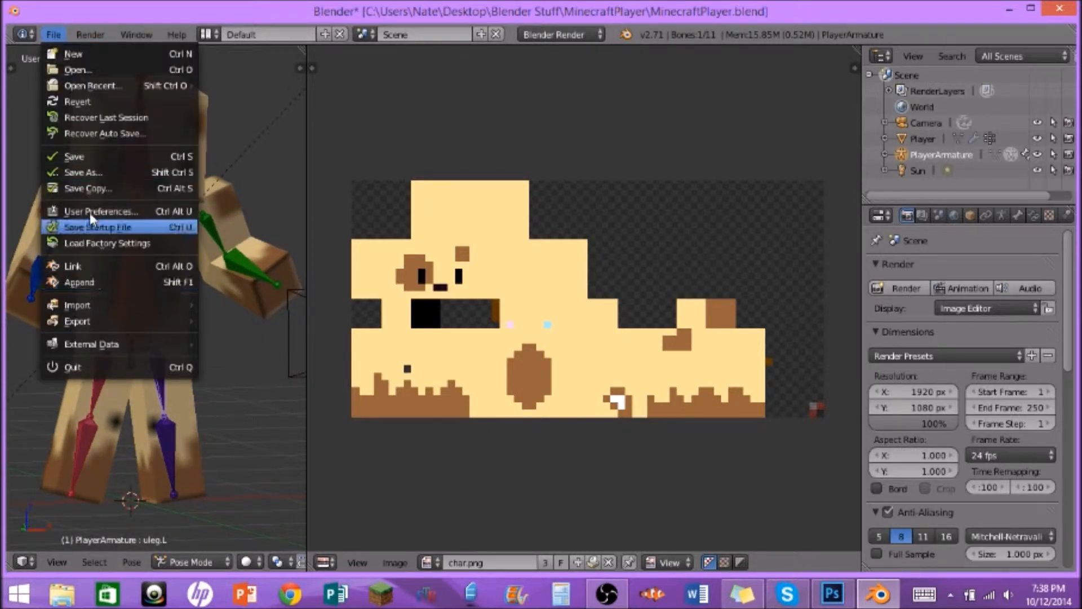
{"action": "left_click", "coordinate": [110, 282]}
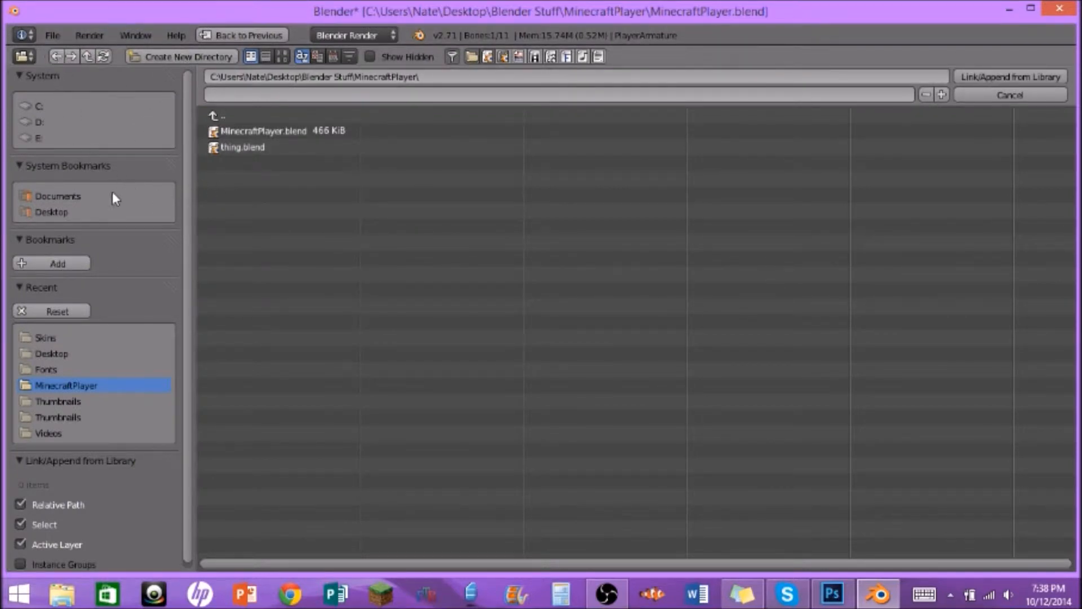
{"action": "left_click", "coordinate": [66, 214]}
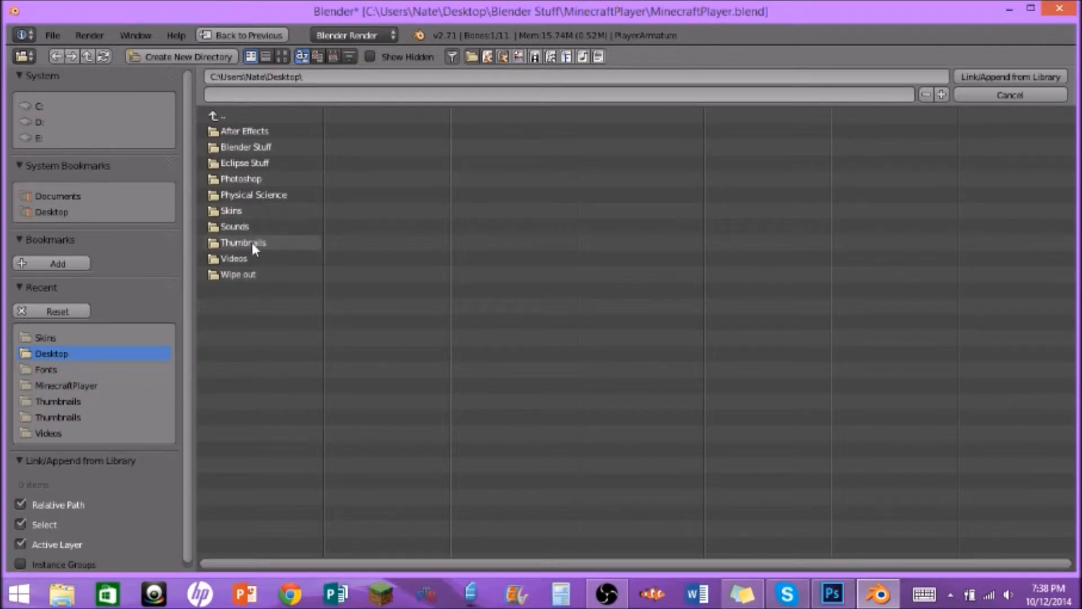
{"action": "left_click", "coordinate": [261, 147]}
{"action": "left_click", "coordinate": [264, 131]}
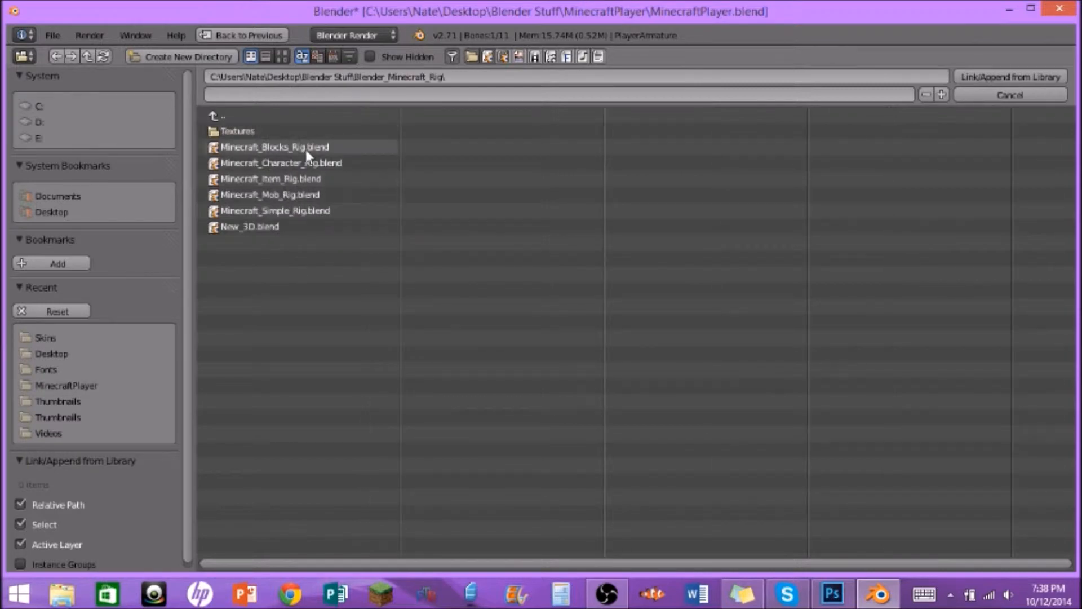
{"action": "left_click", "coordinate": [326, 178]}
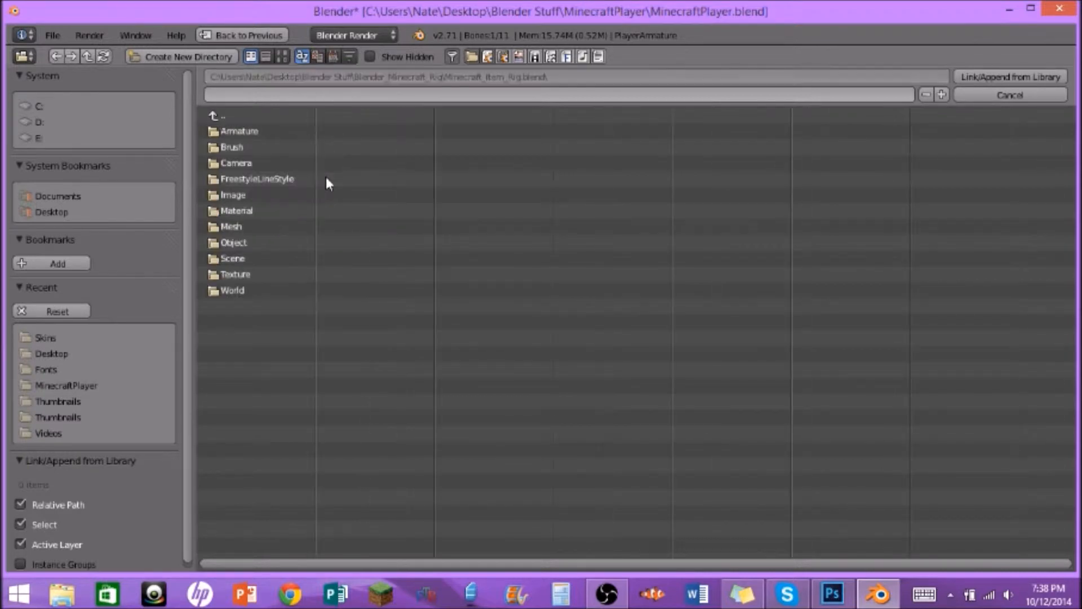
Append the Golden-Apple object from the Object category of the item rig file
{"action": "left_click", "coordinate": [253, 241]}
{"action": "scroll", "coordinate": [307, 268], "scroll_direction": "down", "scroll_amount": 2}
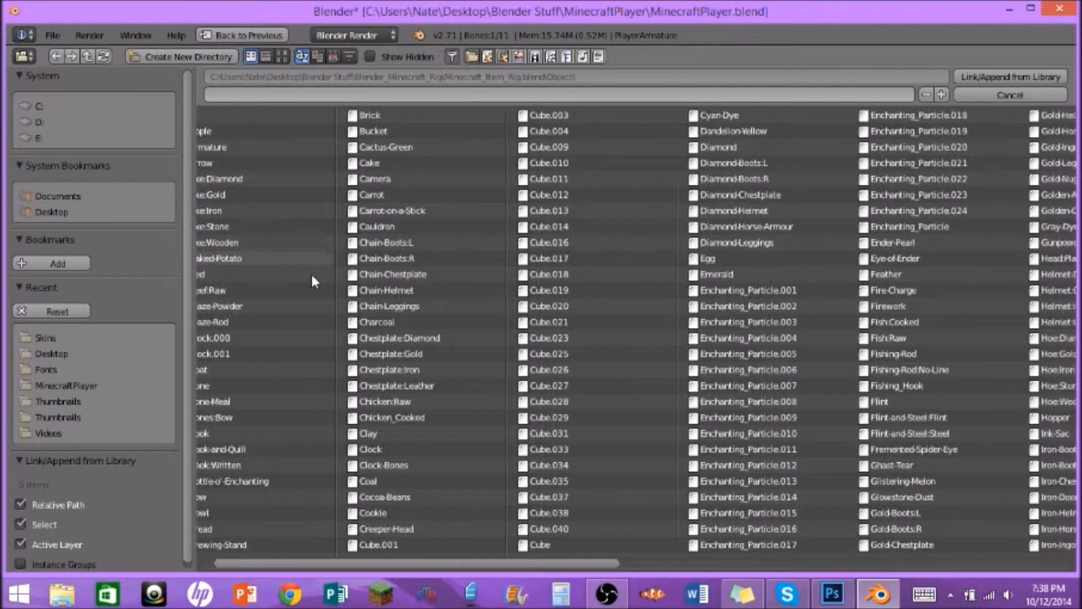
{"action": "scroll", "coordinate": [309, 273], "scroll_direction": "down", "scroll_amount": 4}
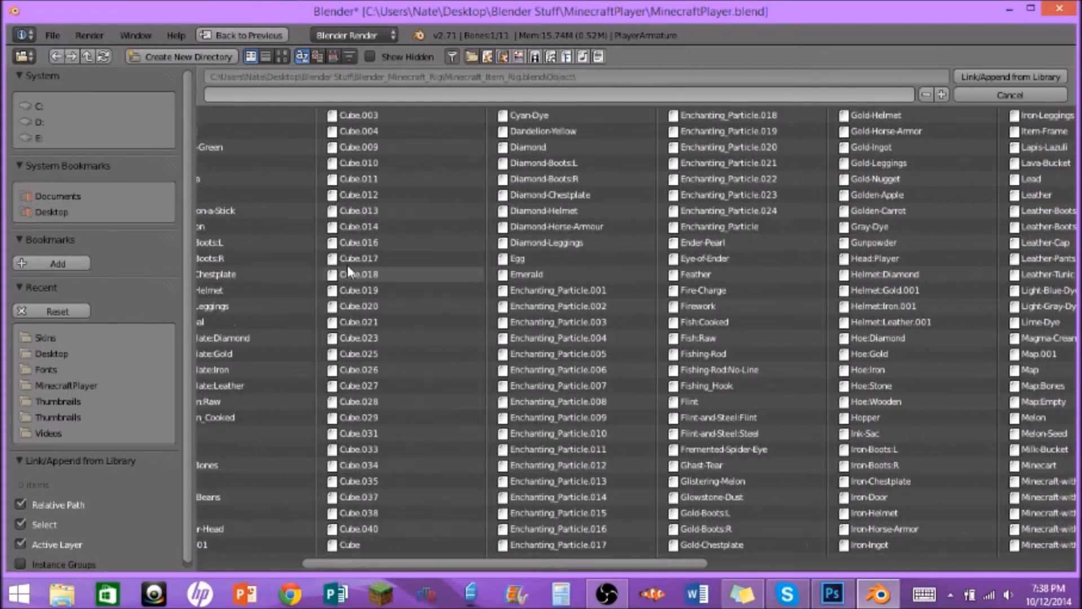
{"action": "scroll", "coordinate": [348, 269], "scroll_direction": "down", "scroll_amount": 2}
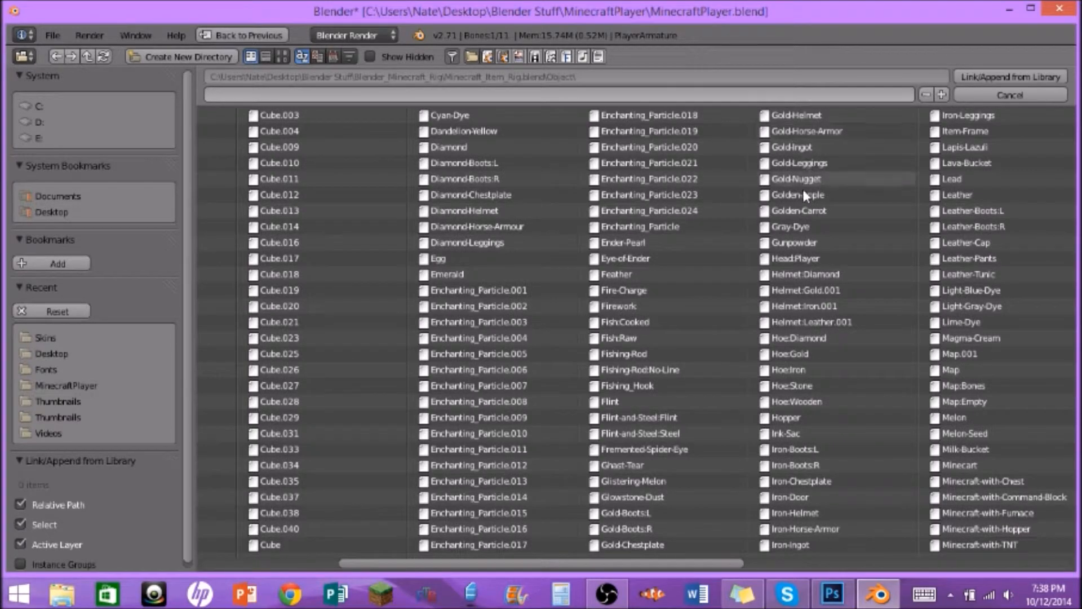
{"action": "double_click", "coordinate": [800, 195]}
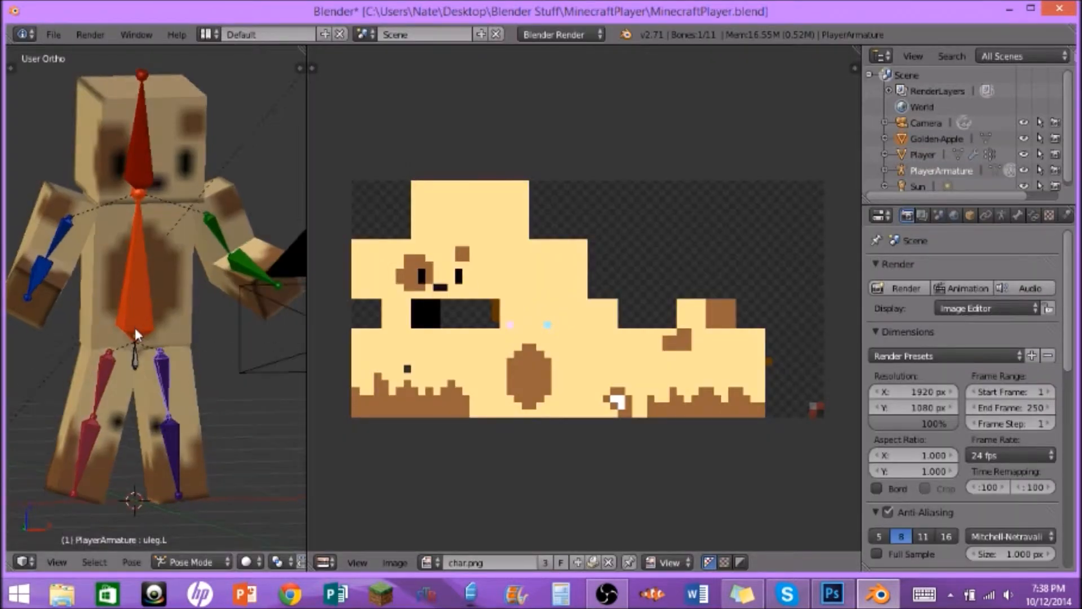
Move the golden apple across to the character's other side, next to its right arm
{"action": "scroll", "coordinate": [107, 323], "scroll_direction": "down", "scroll_amount": 5}
{"action": "scroll", "coordinate": [178, 323], "scroll_direction": "up", "scroll_amount": 2}
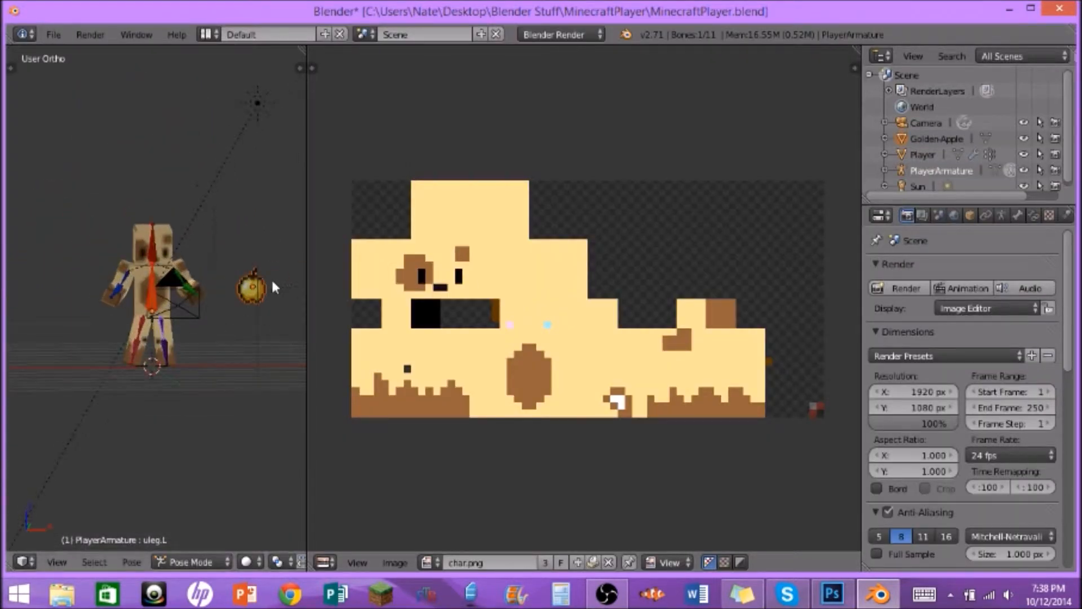
{"action": "right_click", "coordinate": [248, 294]}
{"action": "key", "text": "g"}
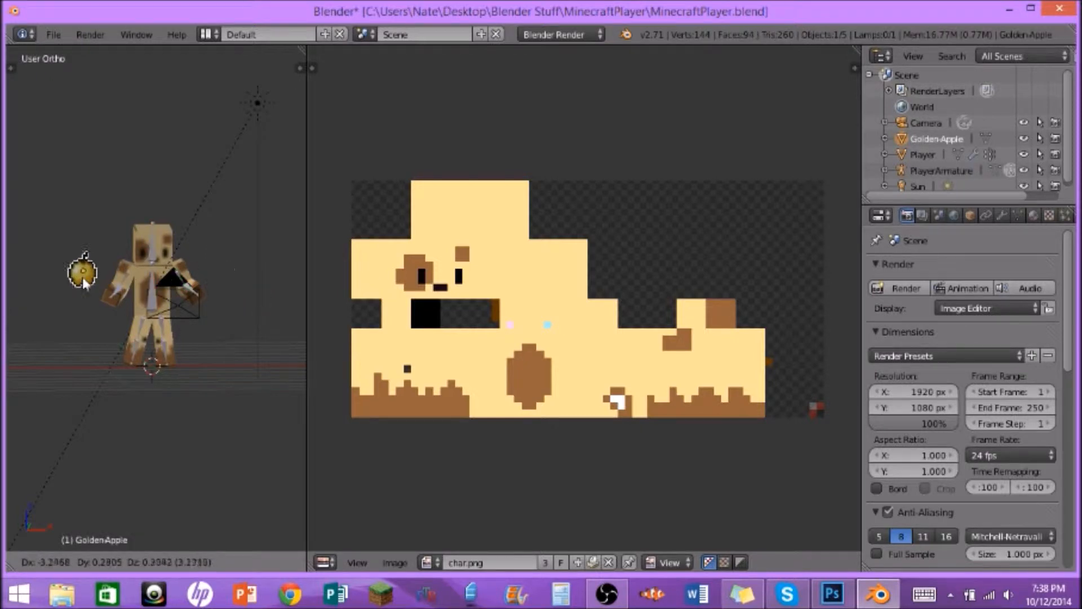
{"action": "left_click", "coordinate": [100, 283]}
Move the golden apple forward from behind the character to the front of its right arm, working from a side angle
{"action": "left_click_drag", "start_coordinate": [69, 304], "coordinate": [149, 314]}
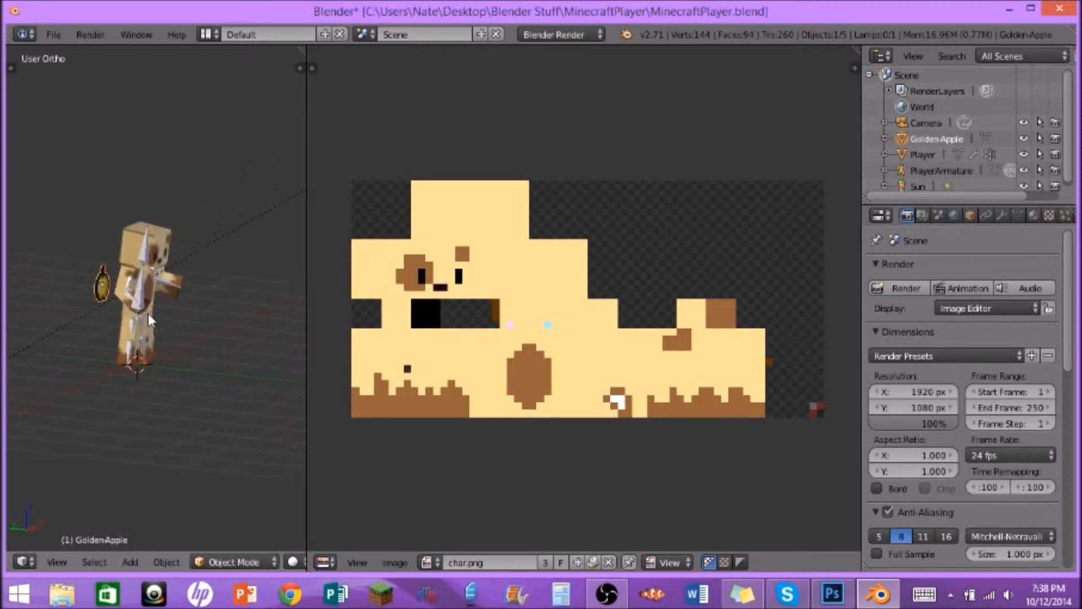
{"action": "key", "text": "g"}
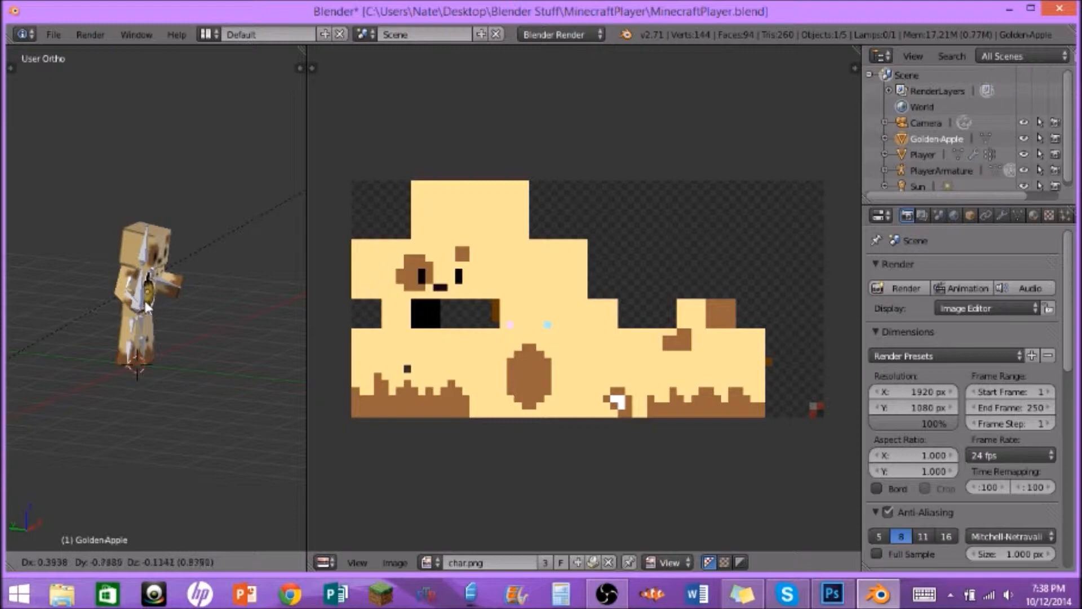
{"action": "left_click", "coordinate": [192, 307]}
{"action": "left_click_drag", "start_coordinate": [191, 306], "coordinate": [87, 288]}
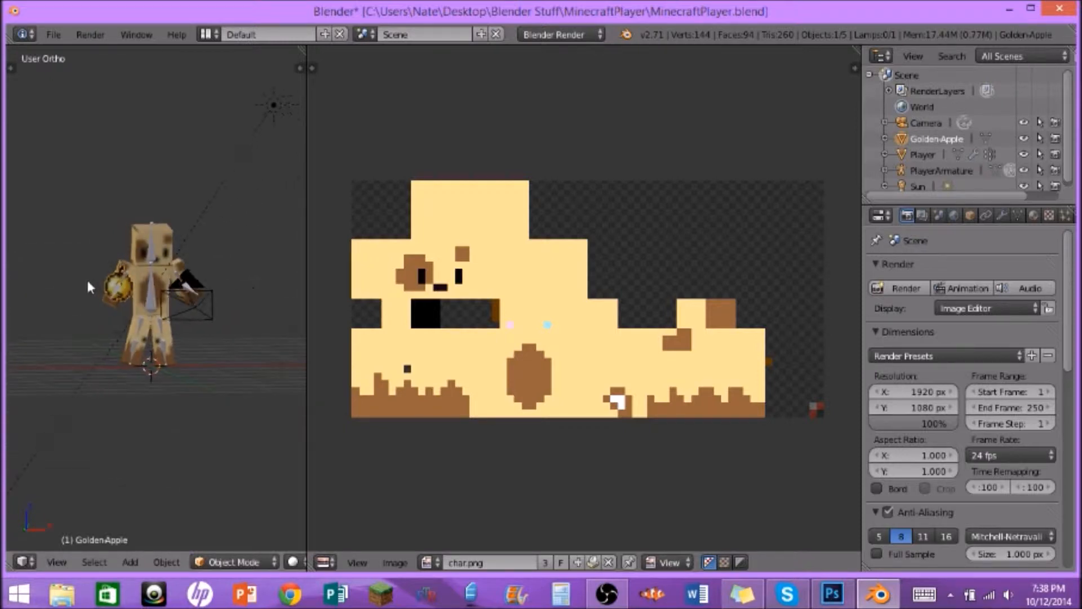
Return to Object Mode, reselect the golden apple and move it slightly up and inward at the character's right forearm
{"action": "right_click", "coordinate": [124, 288]}
{"action": "right_click", "coordinate": [124, 286]}
{"action": "left_click", "coordinate": [213, 549]}
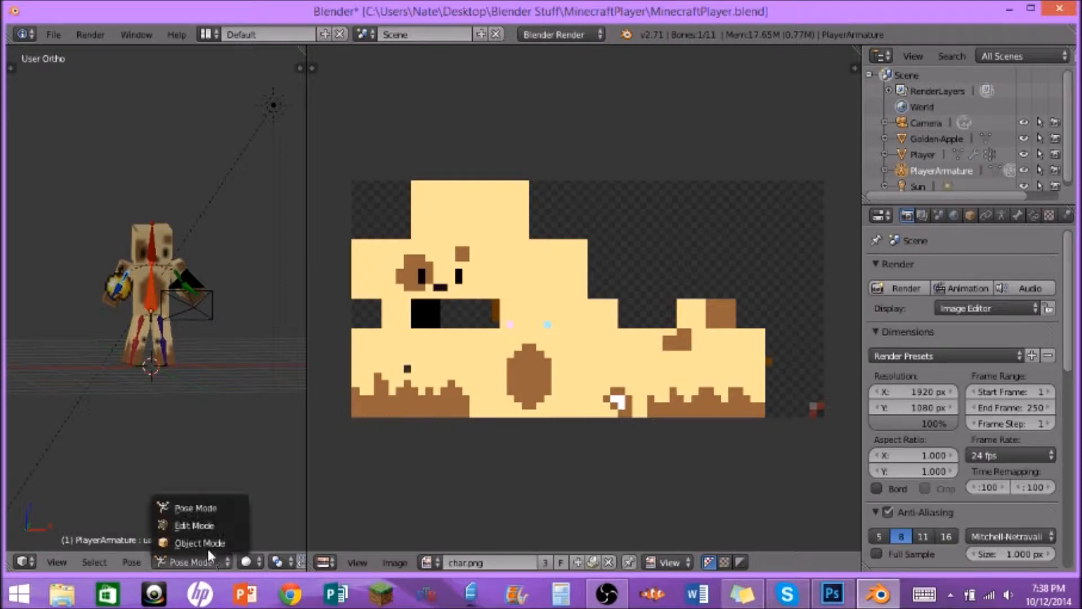
{"action": "left_click", "coordinate": [231, 540]}
{"action": "right_click", "coordinate": [126, 289]}
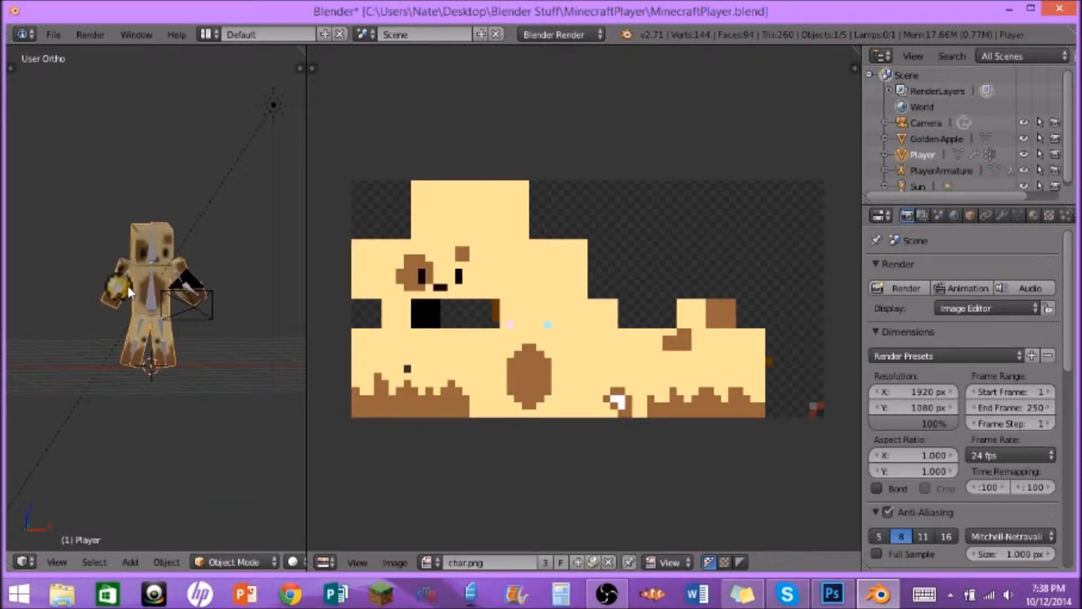
{"action": "right_click", "coordinate": [128, 285]}
{"action": "key", "text": "g"}
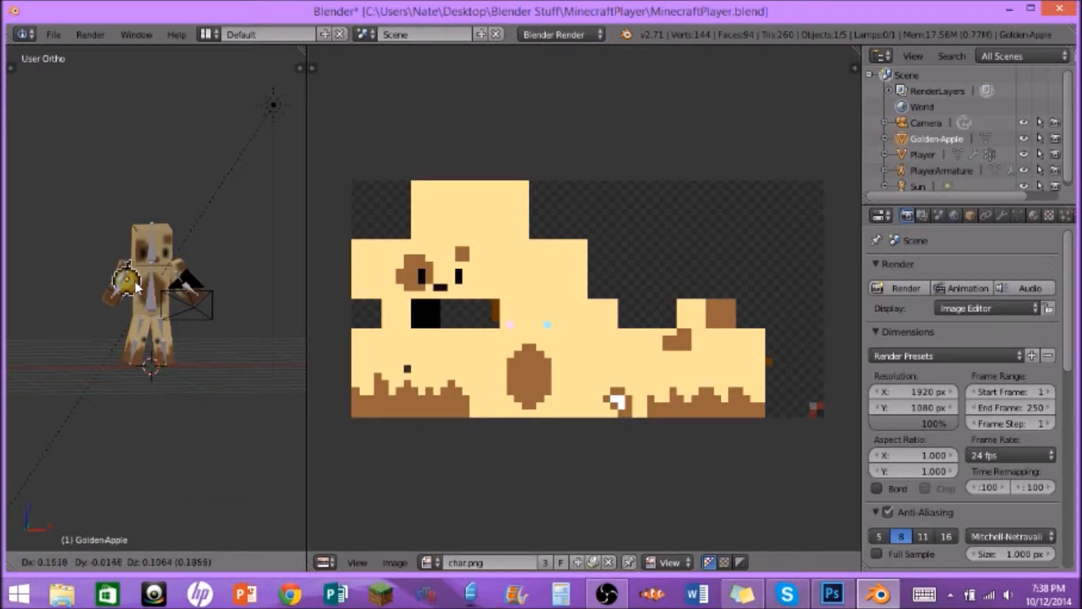
{"action": "left_click", "coordinate": [137, 287]}
Shift the golden apple back toward the character's right hand as seen from the side
{"action": "left_click_drag", "start_coordinate": [98, 324], "coordinate": [253, 337]}
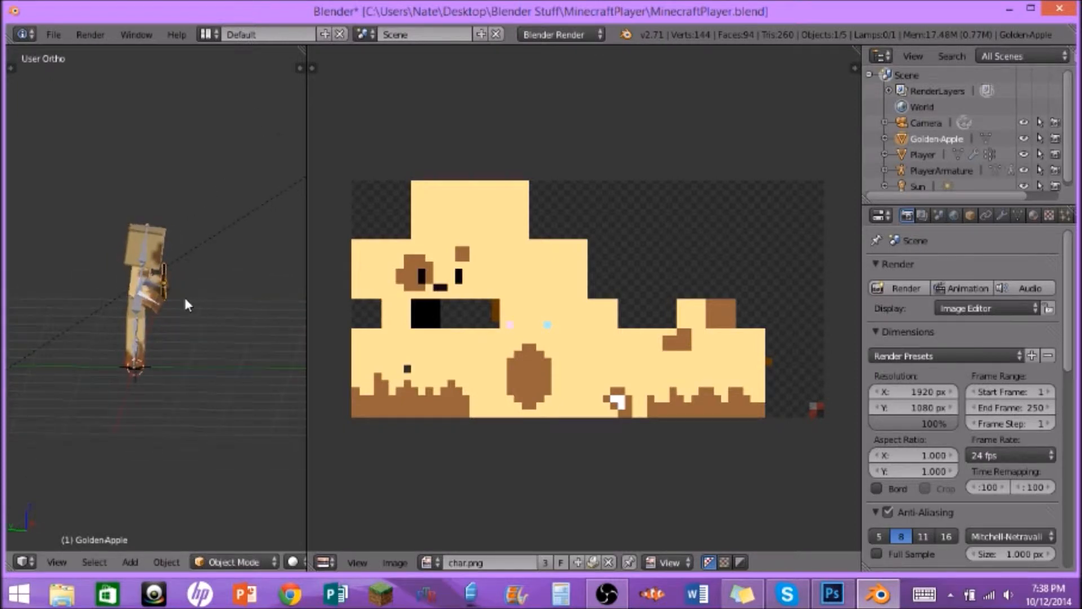
{"action": "right_click", "coordinate": [164, 288]}
{"action": "right_click", "coordinate": [164, 287]}
{"action": "key", "text": "g"}
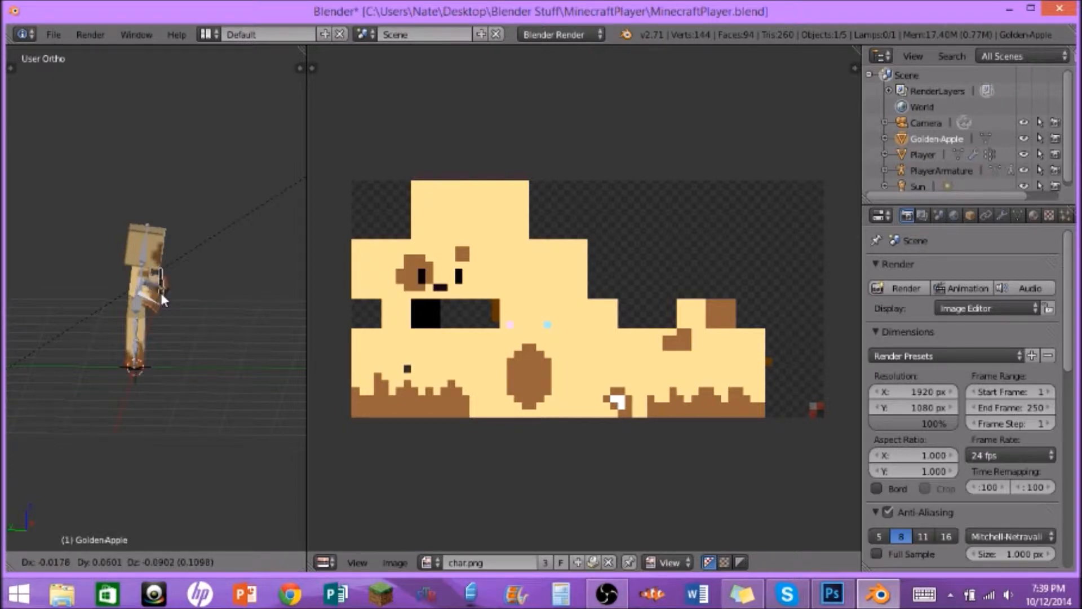
{"action": "left_click", "coordinate": [160, 289]}
Scale the golden apple down to about 0.61 of its size
{"action": "left_click_drag", "start_coordinate": [173, 293], "coordinate": [134, 289]}
{"action": "key", "text": "s"}
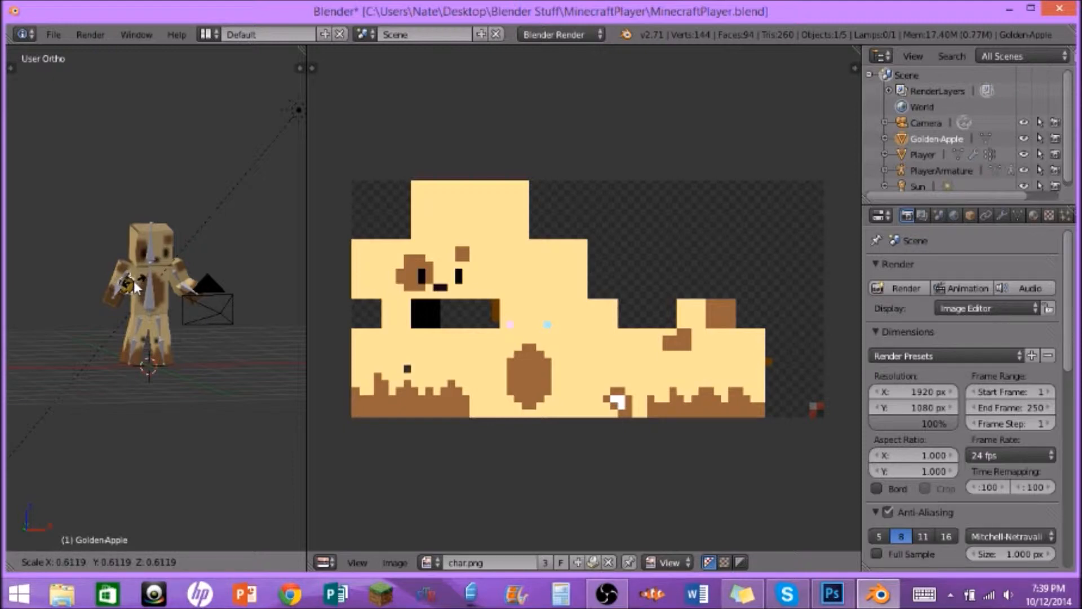
{"action": "left_click", "coordinate": [134, 282]}
Nudge the golden apple slightly outward and down so it rests on the character's right hand
{"action": "left_click_drag", "start_coordinate": [181, 292], "coordinate": [201, 306]}
{"action": "scroll", "coordinate": [131, 298], "scroll_direction": "up", "scroll_amount": 7}
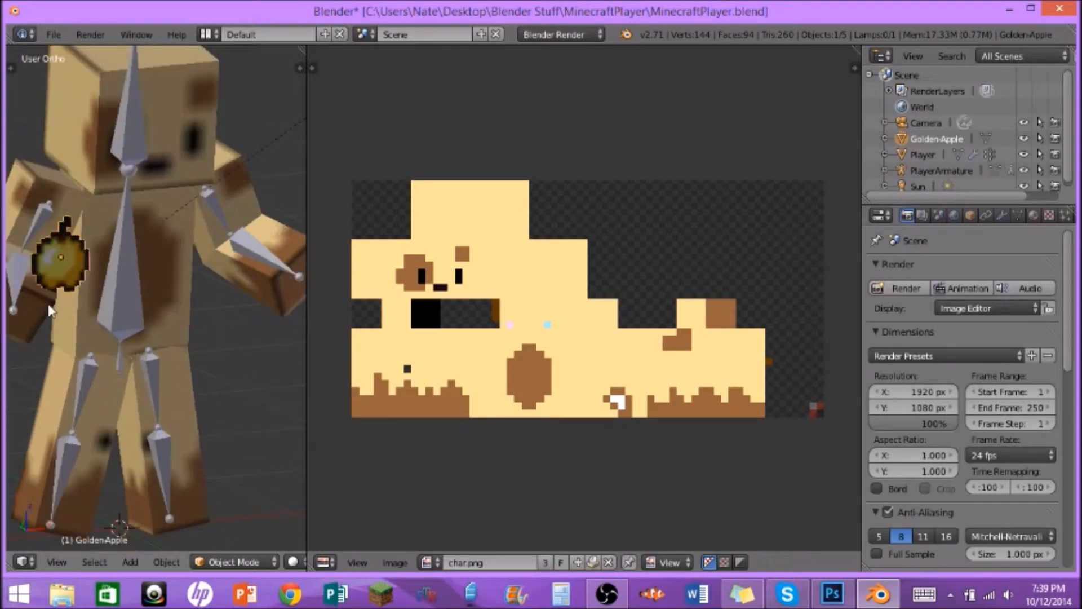
{"action": "right_click", "coordinate": [67, 284]}
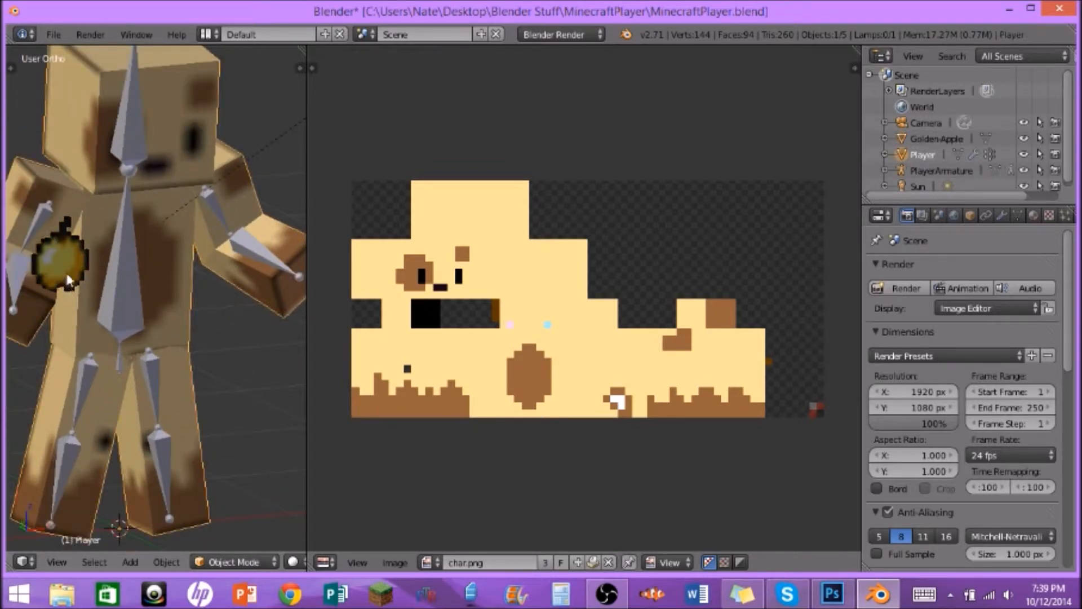
{"action": "right_click", "coordinate": [67, 277]}
{"action": "key", "text": "g"}
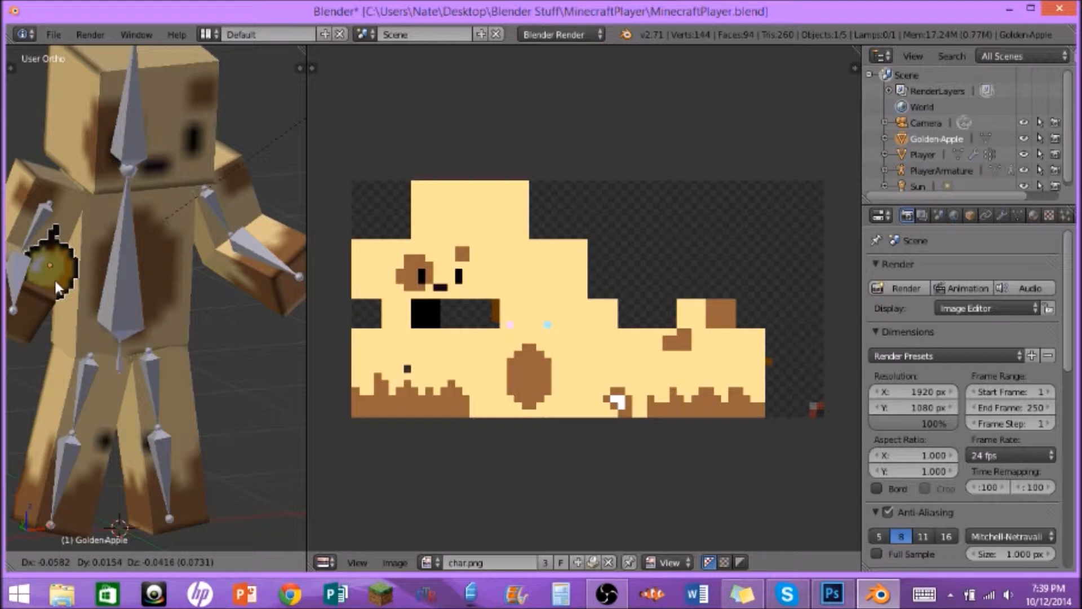
{"action": "left_click", "coordinate": [55, 281]}
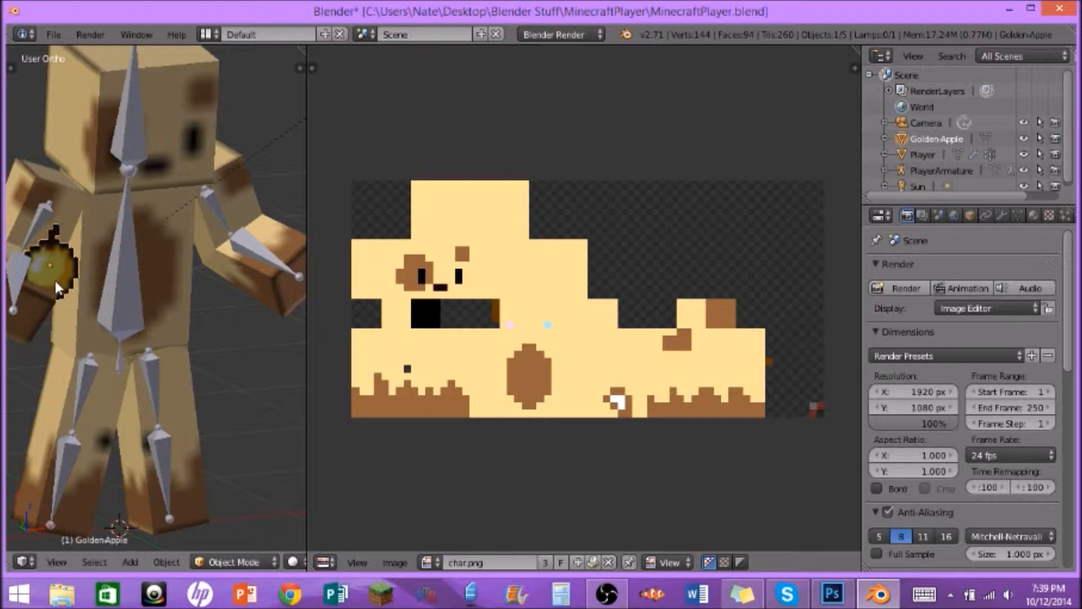
Render the scene and save the image as an RGBA PNG on the Desktop, named with the owner's first name followed by "Factions"
{"action": "key", "text": "F12"}
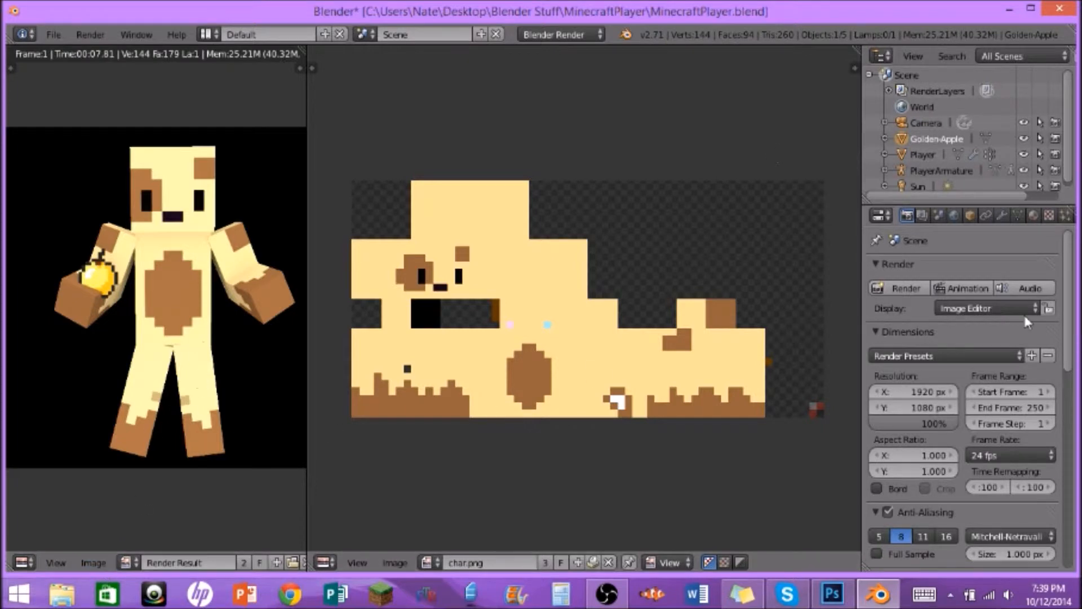
{"action": "left_click", "coordinate": [108, 563]}
{"action": "left_click", "coordinate": [137, 499]}
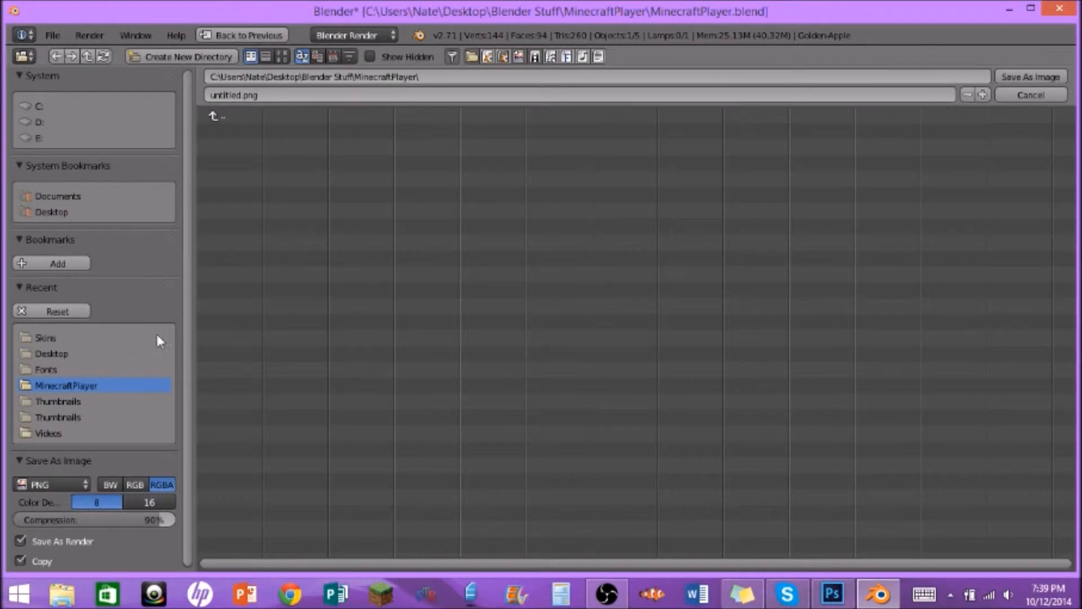
{"action": "left_click", "coordinate": [94, 214]}
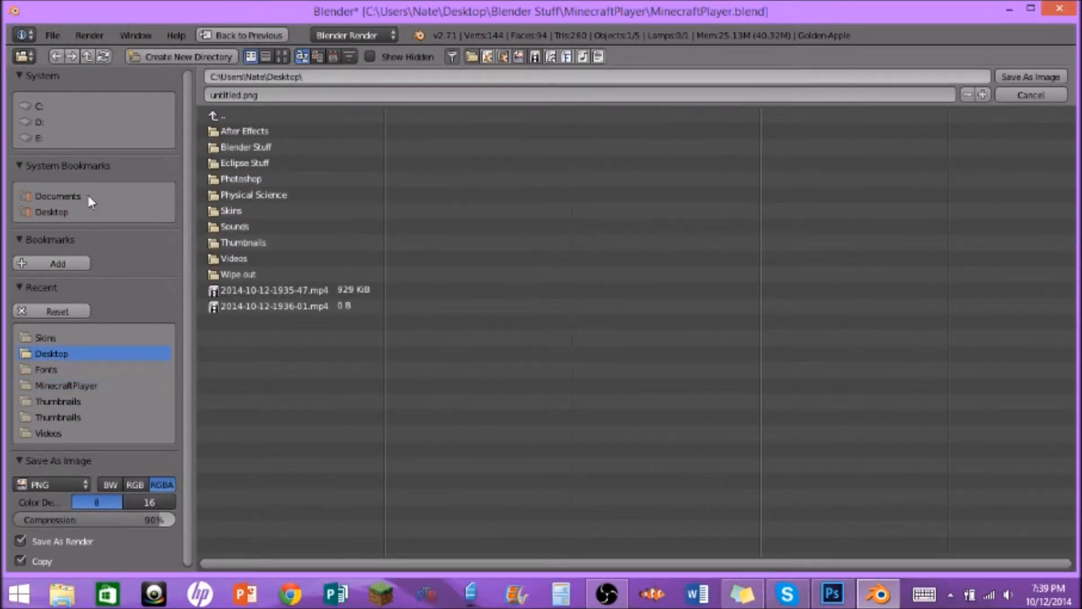
{"action": "left_click", "coordinate": [263, 94]}
{"action": "type", "text": "Nate Factions"}
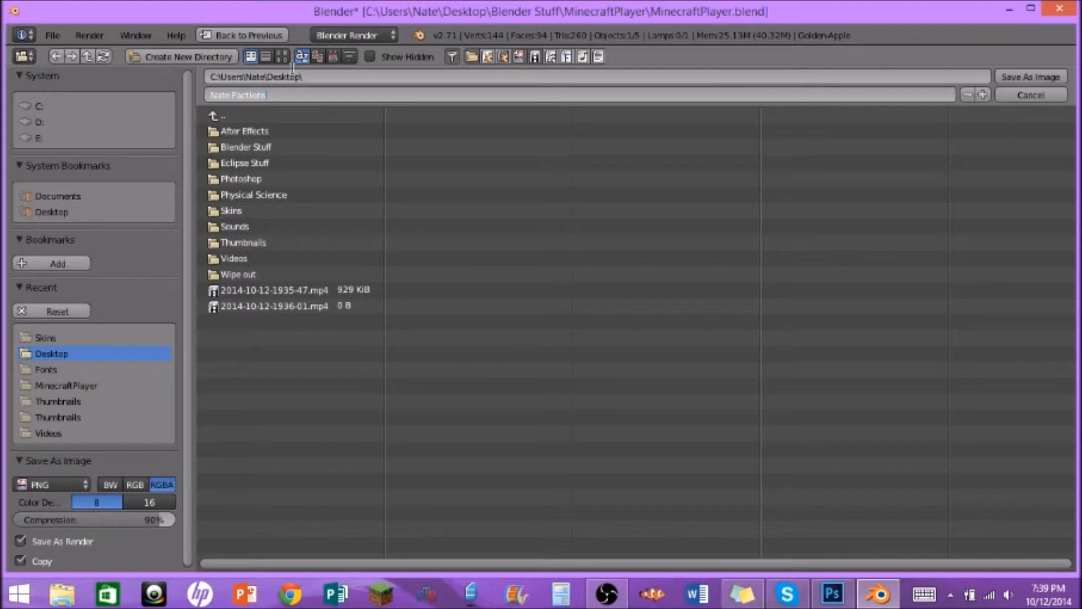
{"action": "left_click", "coordinate": [1036, 78]}
{"action": "left_click", "coordinate": [1037, 79]}
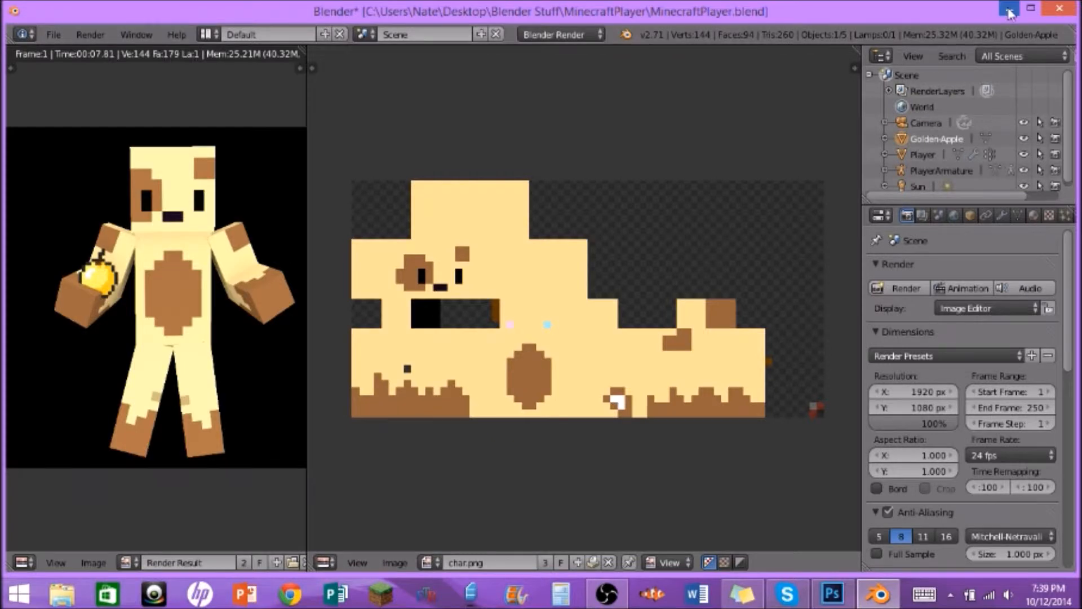
Show the desktop and move the sticky note down out of the way to the taskbar, keeping the note
{"action": "left_click", "coordinate": [1011, 10]}
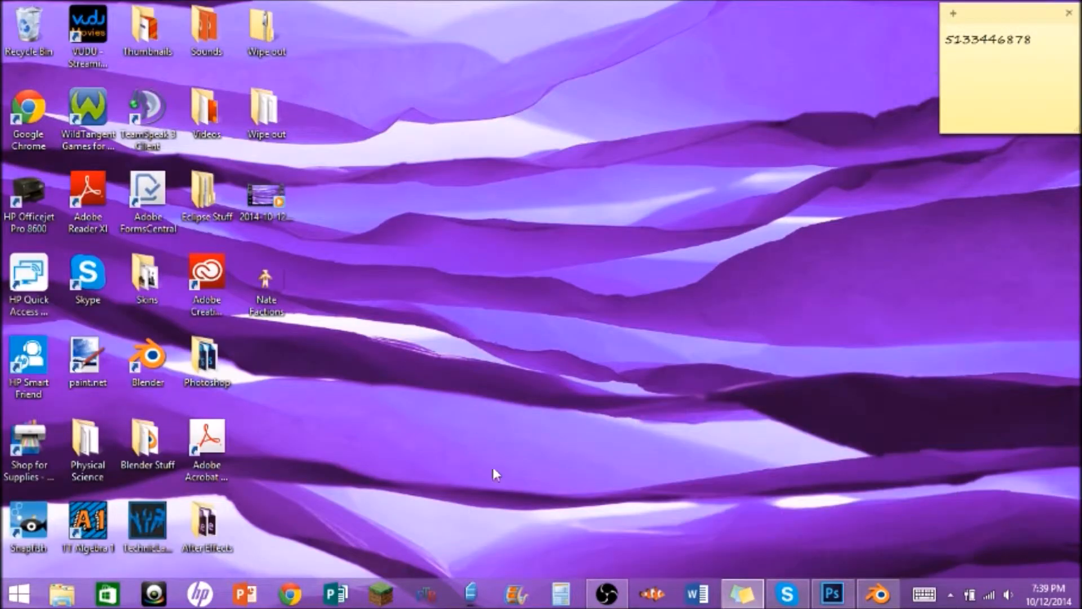
{"action": "left_click", "coordinate": [1070, 13]}
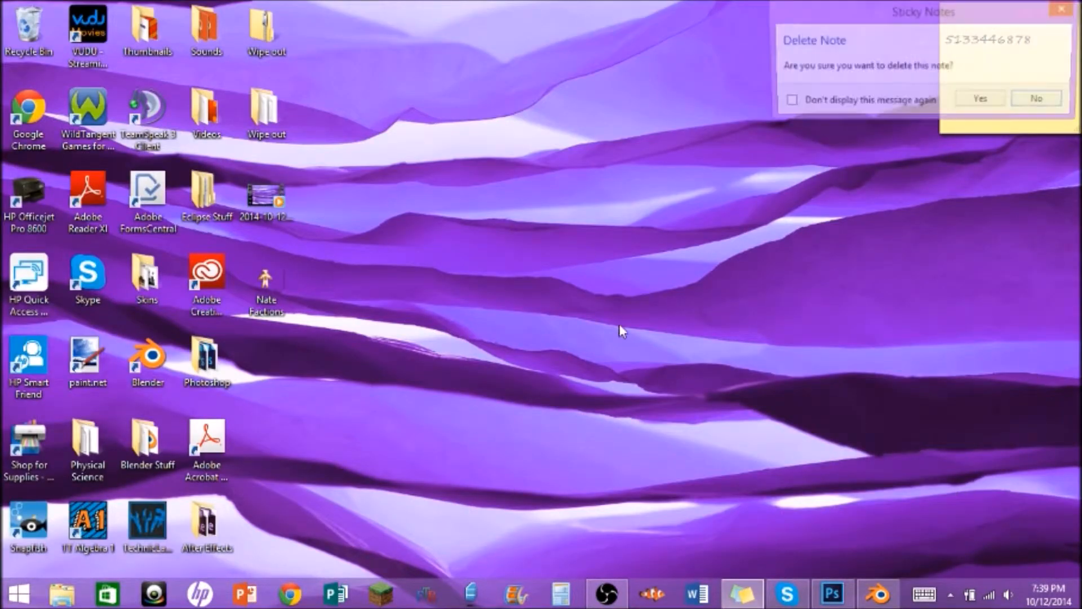
{"action": "left_click", "coordinate": [1042, 100]}
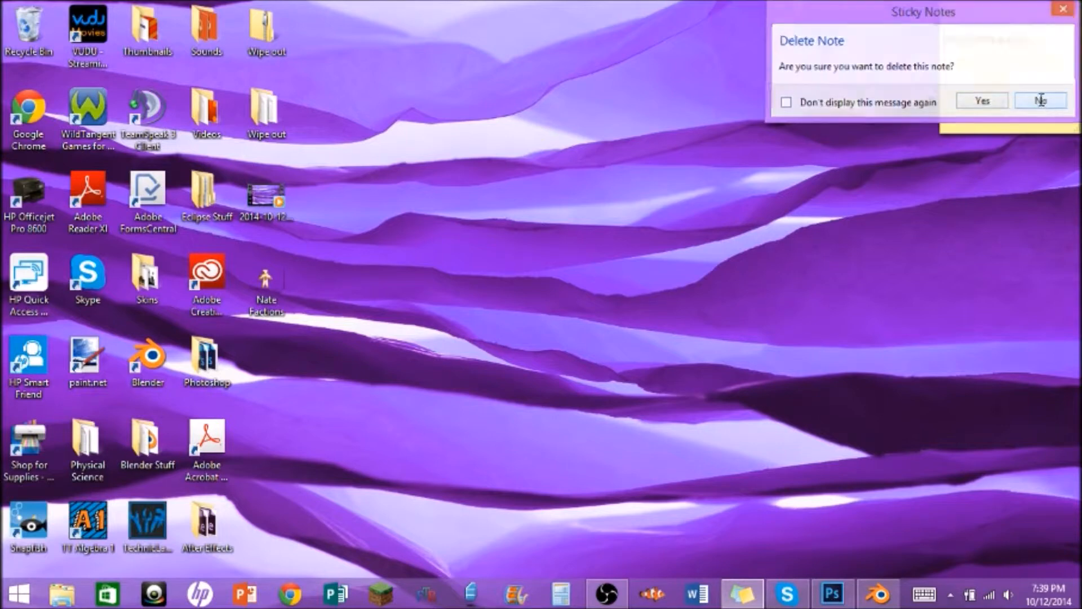
{"action": "left_click_drag", "start_coordinate": [1037, 12], "coordinate": [1052, 566]}
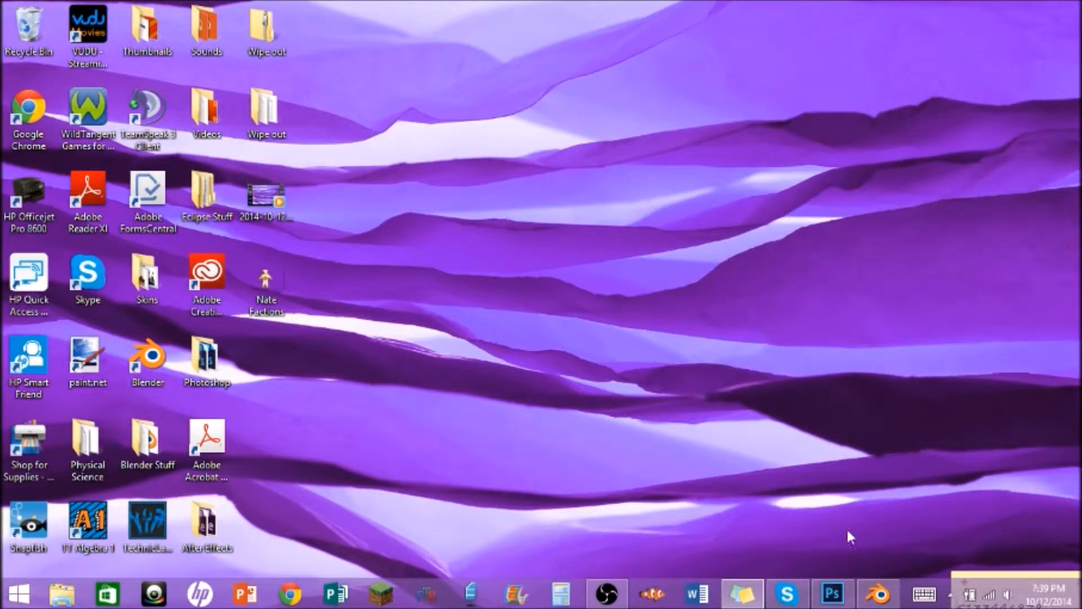
Switch to Photoshop with Factions.psd open and reposition its window slightly higher on the desktop
{"action": "left_click", "coordinate": [832, 592]}
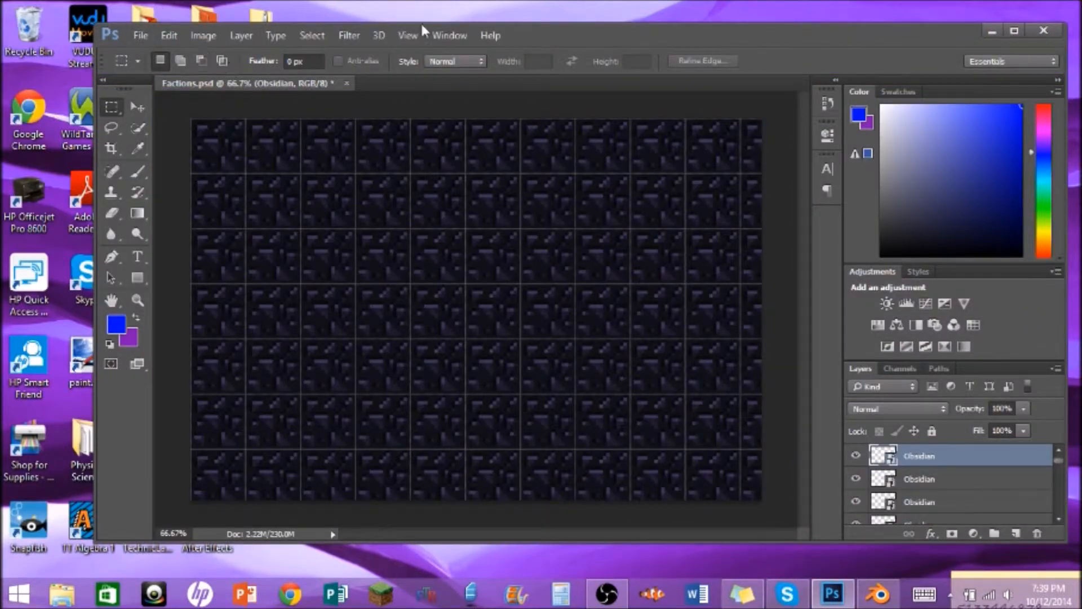
{"action": "left_click_drag", "start_coordinate": [583, 41], "coordinate": [604, 23]}
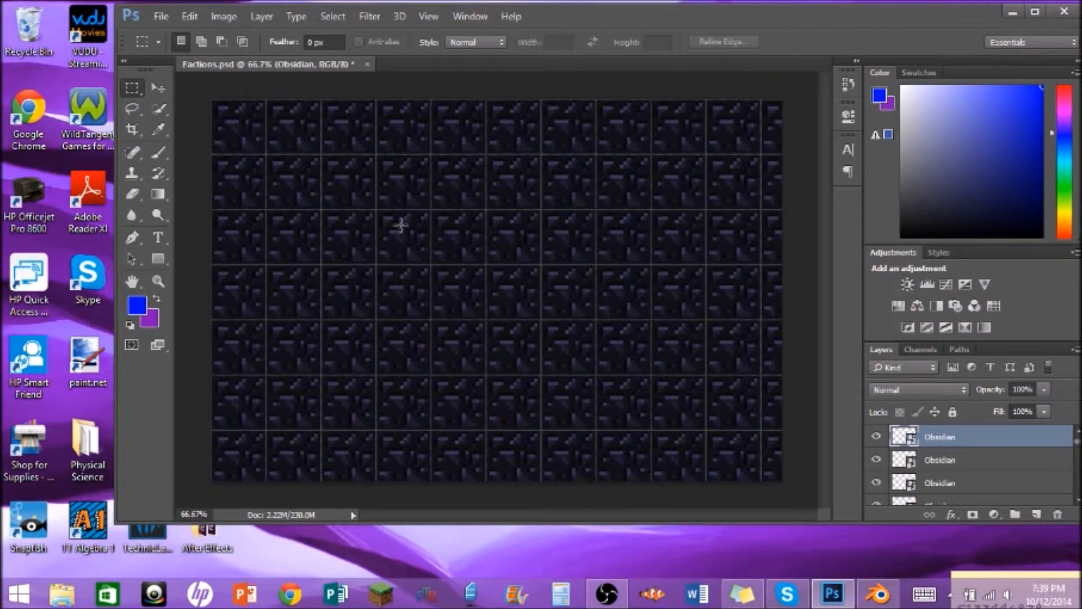
Place the rendered character image from the desktop into the Factions document, shifting the window aside to reach the file
{"action": "scroll", "coordinate": [933, 413], "scroll_direction": "down", "scroll_amount": 2}
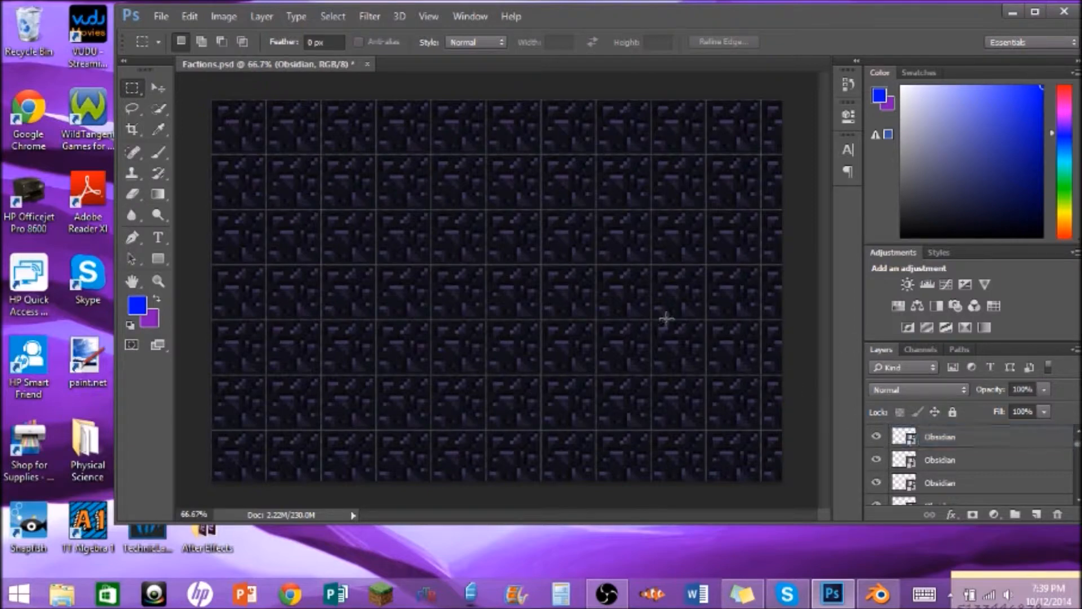
{"action": "left_click_drag", "start_coordinate": [643, 21], "coordinate": [802, 47]}
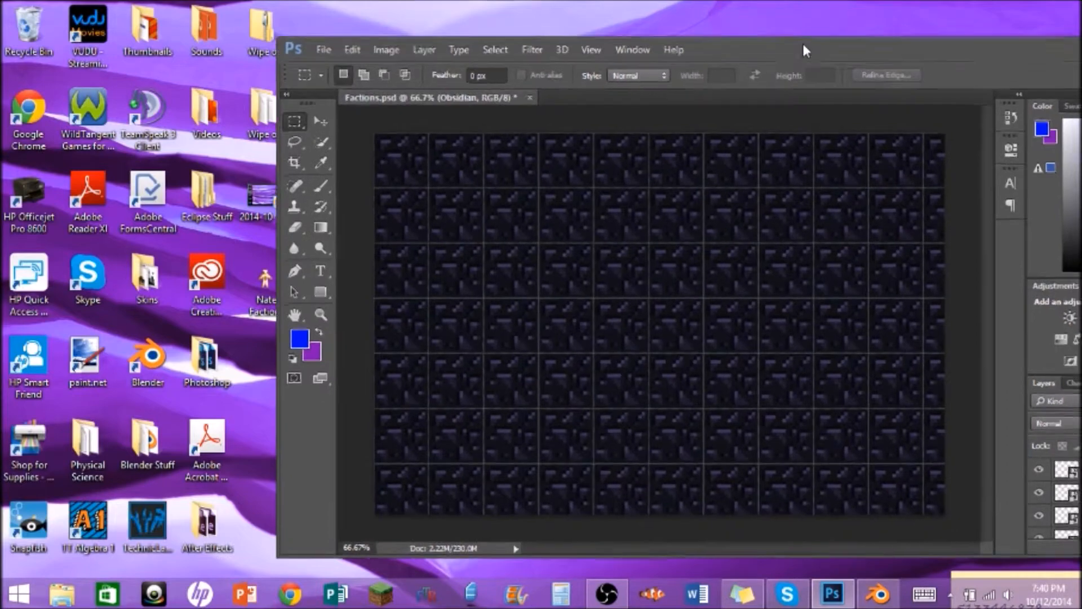
{"action": "left_click_drag", "start_coordinate": [266, 297], "coordinate": [479, 266]}
{"action": "left_click_drag", "start_coordinate": [779, 49], "coordinate": [666, 49]}
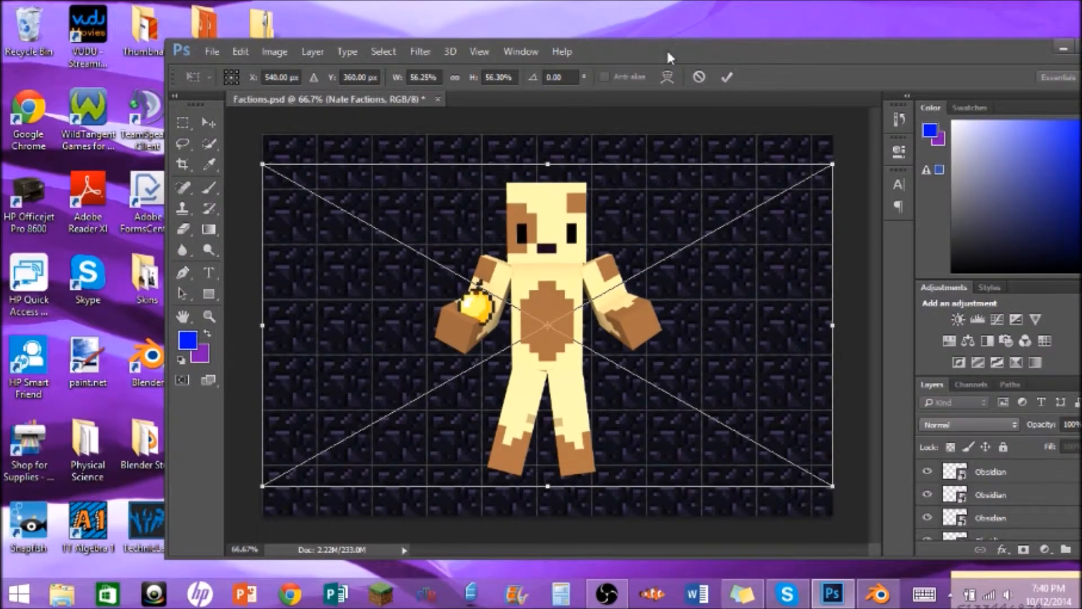
Enlarge the placed character to about 68% and move it to the lower centre so the canvas edge crops its legs
{"action": "left_click_drag", "start_coordinate": [556, 351], "coordinate": [570, 464]}
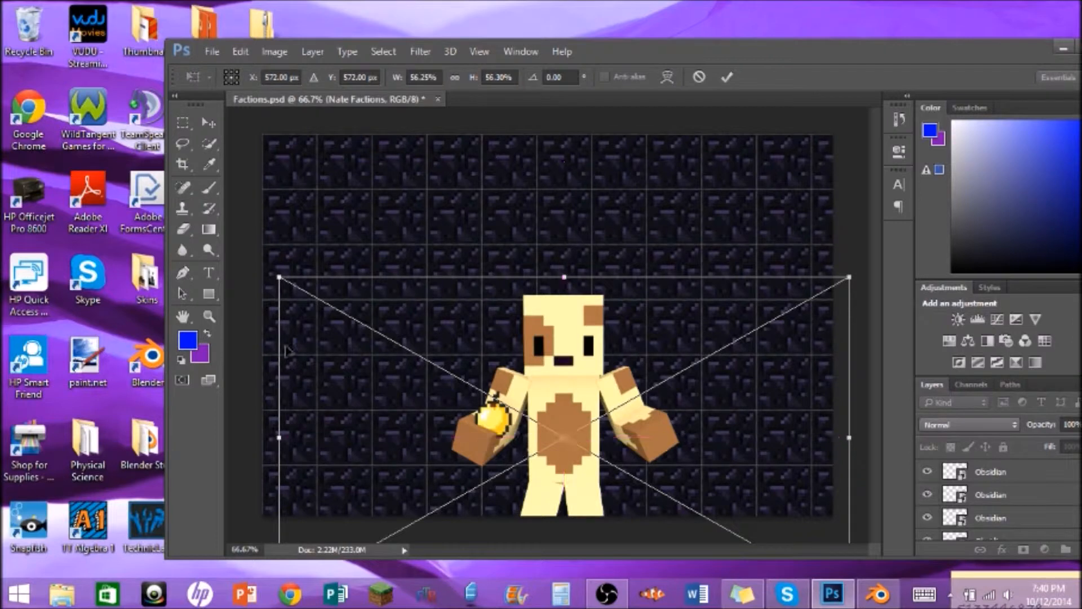
{"action": "left_click_drag", "start_coordinate": [278, 276], "coordinate": [159, 205]}
{"action": "left_click_drag", "start_coordinate": [498, 368], "coordinate": [560, 444]}
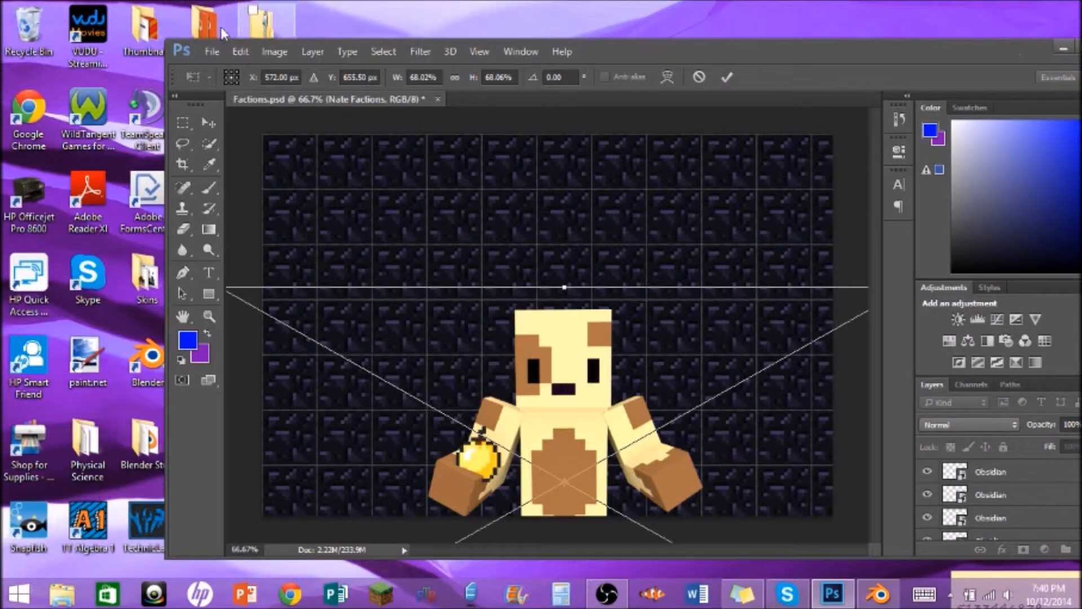
Open the Thumbnails folder and look through its images for the Minecraft logo
{"action": "left_click", "coordinate": [146, 38]}
{"action": "double_click", "coordinate": [146, 39]}
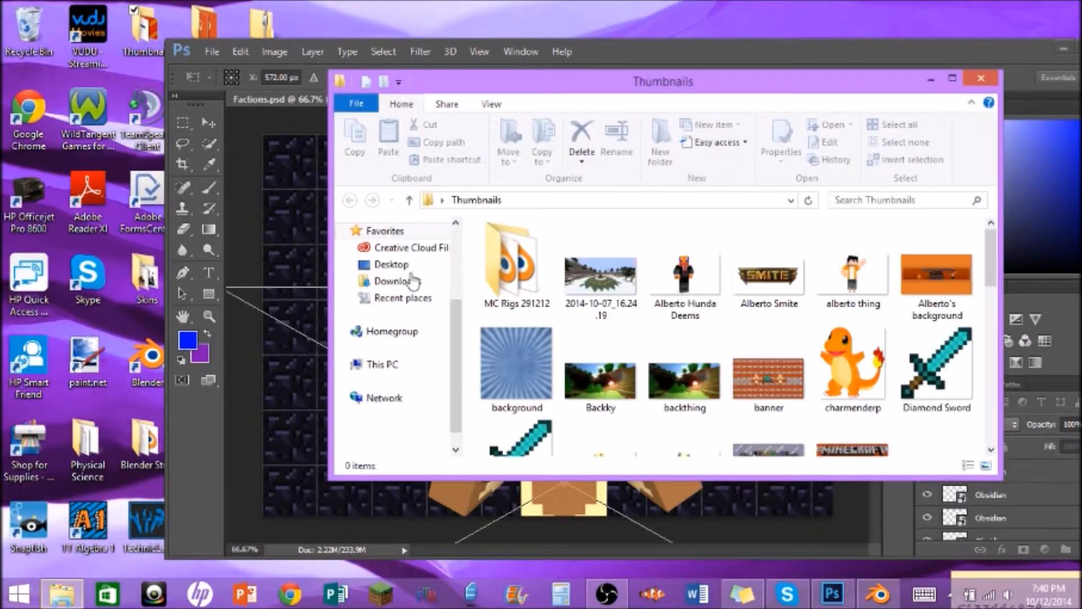
{"action": "scroll", "coordinate": [873, 359], "scroll_direction": "down", "scroll_amount": 5}
{"action": "scroll", "coordinate": [873, 359], "scroll_direction": "down", "scroll_amount": 3}
{"action": "scroll", "coordinate": [804, 352], "scroll_direction": "up", "scroll_amount": 5}
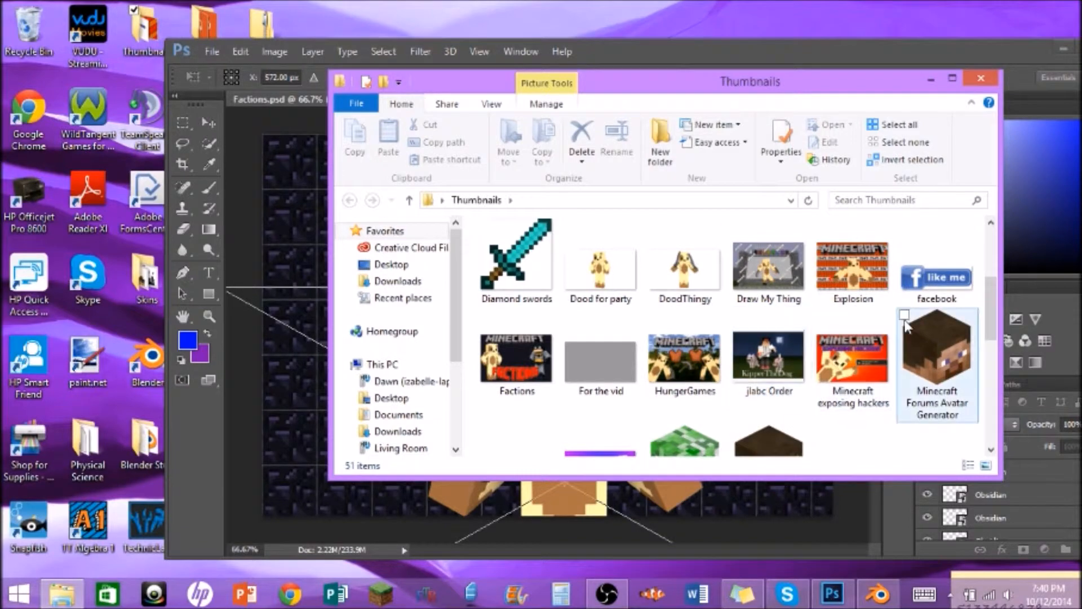
{"action": "scroll", "coordinate": [835, 344], "scroll_direction": "down", "scroll_amount": 1}
{"action": "left_click_drag", "start_coordinate": [533, 393], "coordinate": [529, 431]}
{"action": "left_click", "coordinate": [530, 431]}
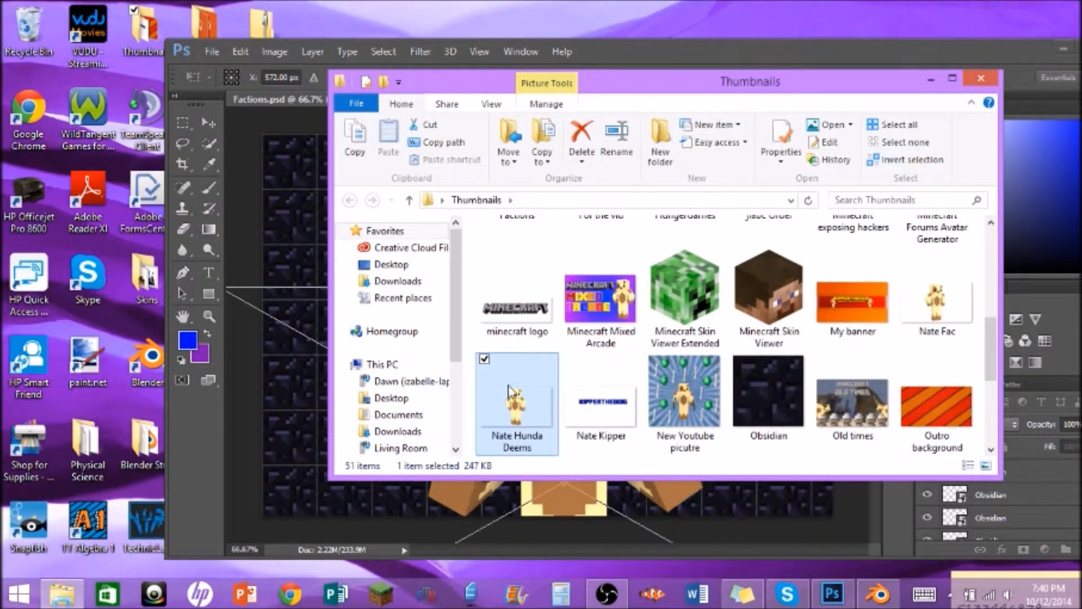
Commit the placement of the character image in the Factions document
{"action": "left_click", "coordinate": [204, 125]}
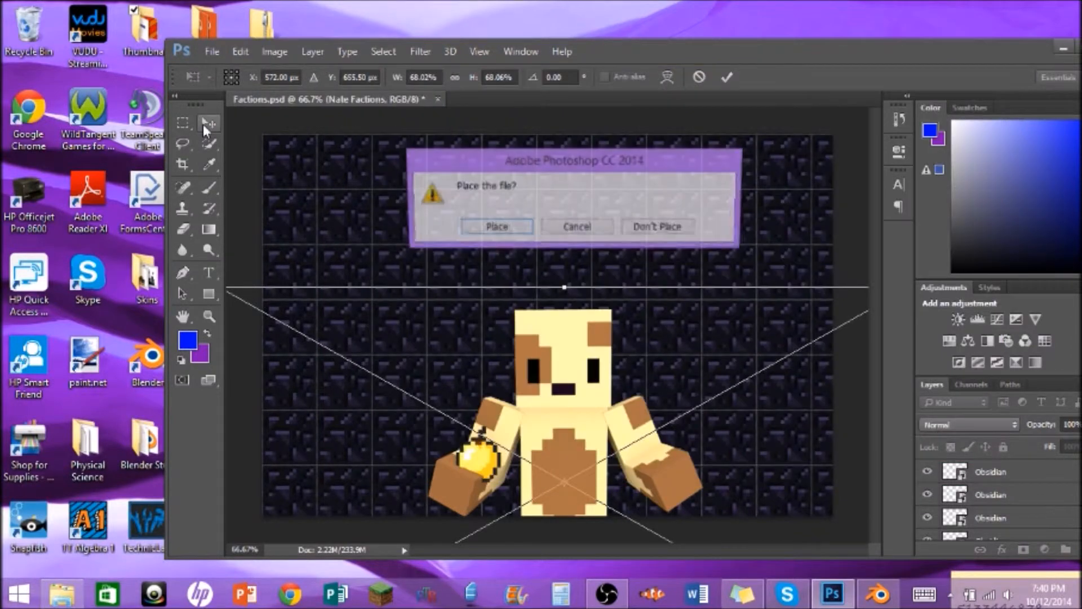
{"action": "left_click", "coordinate": [520, 230]}
{"action": "key", "text": "Return"}
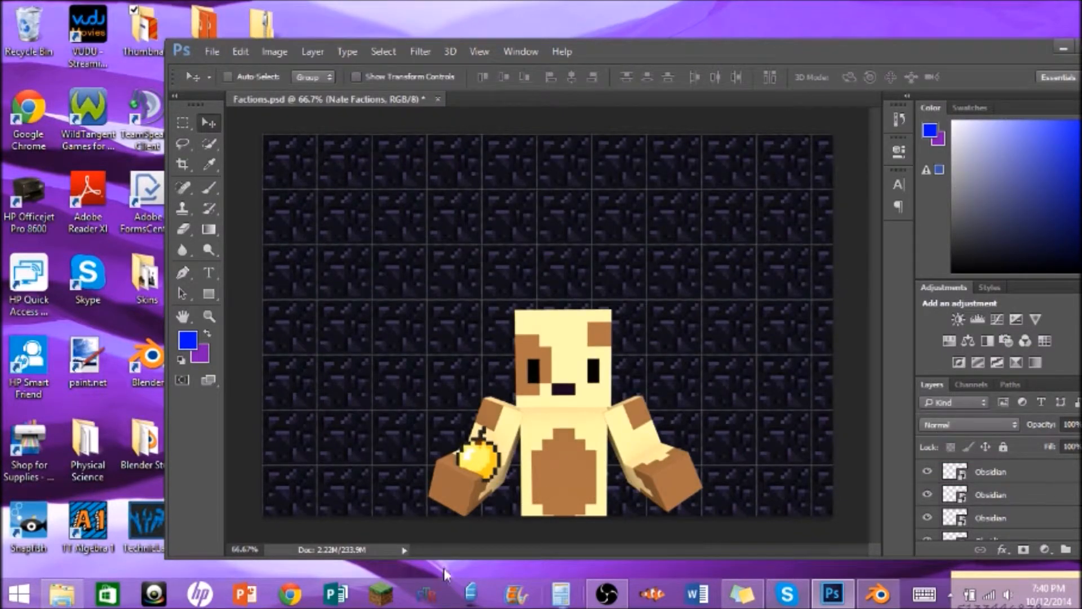
Place the minecraft logo image from the Thumbnails folder, centre it along the canvas's upper edge at Y 104 px, and commit it
{"action": "left_click", "coordinate": [62, 593]}
{"action": "left_click_drag", "start_coordinate": [518, 299], "coordinate": [732, 248]}
{"action": "left_click_drag", "start_coordinate": [546, 340], "coordinate": [547, 206]}
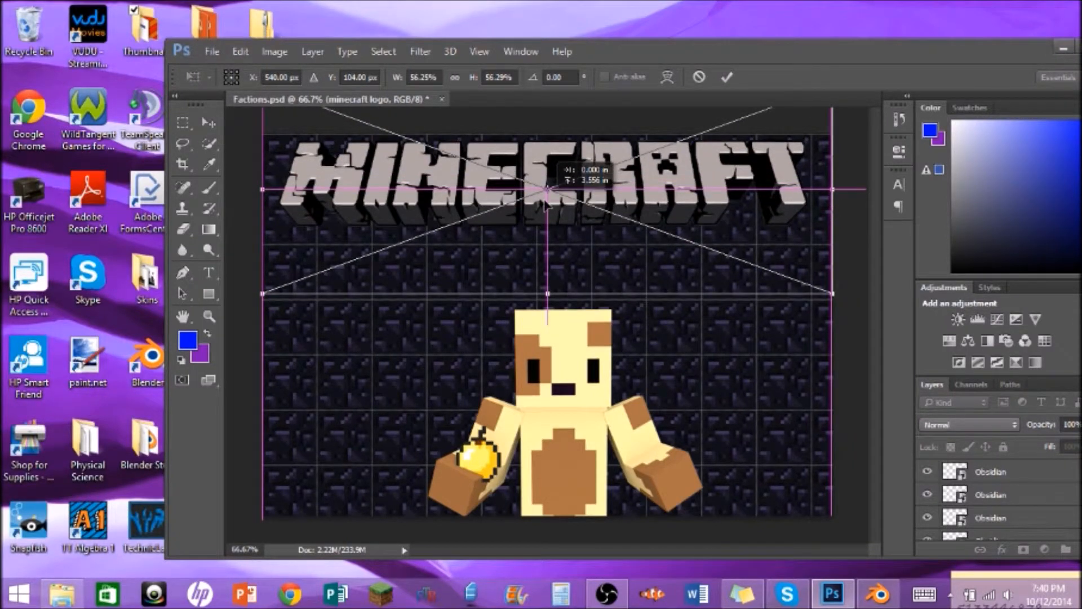
{"action": "left_click_drag", "start_coordinate": [547, 192], "coordinate": [547, 192]}
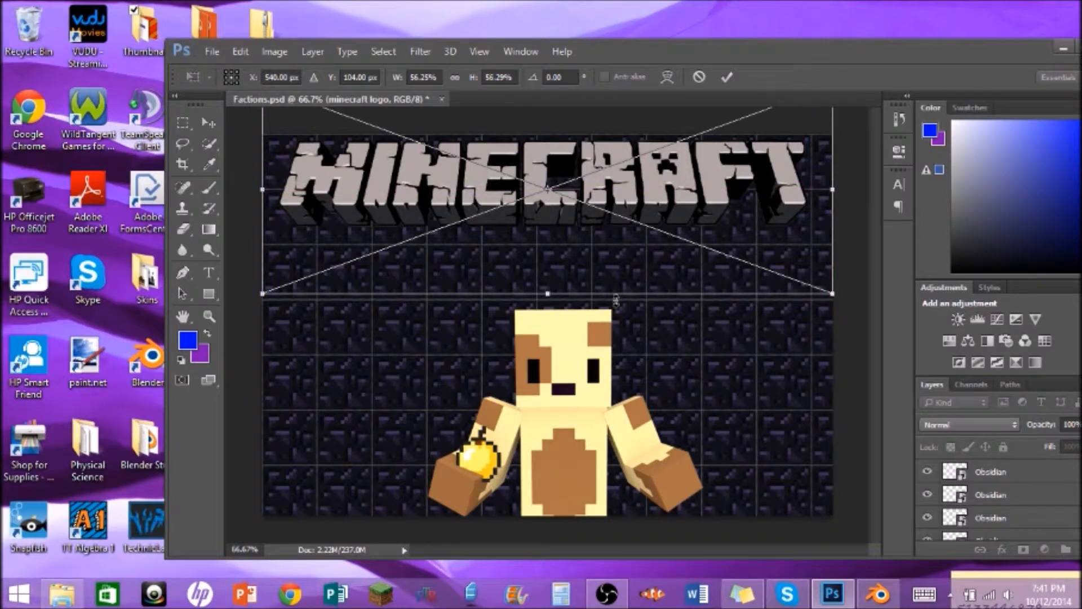
{"action": "left_click_drag", "start_coordinate": [827, 49], "coordinate": [776, 32]}
{"action": "left_click", "coordinate": [671, 57]}
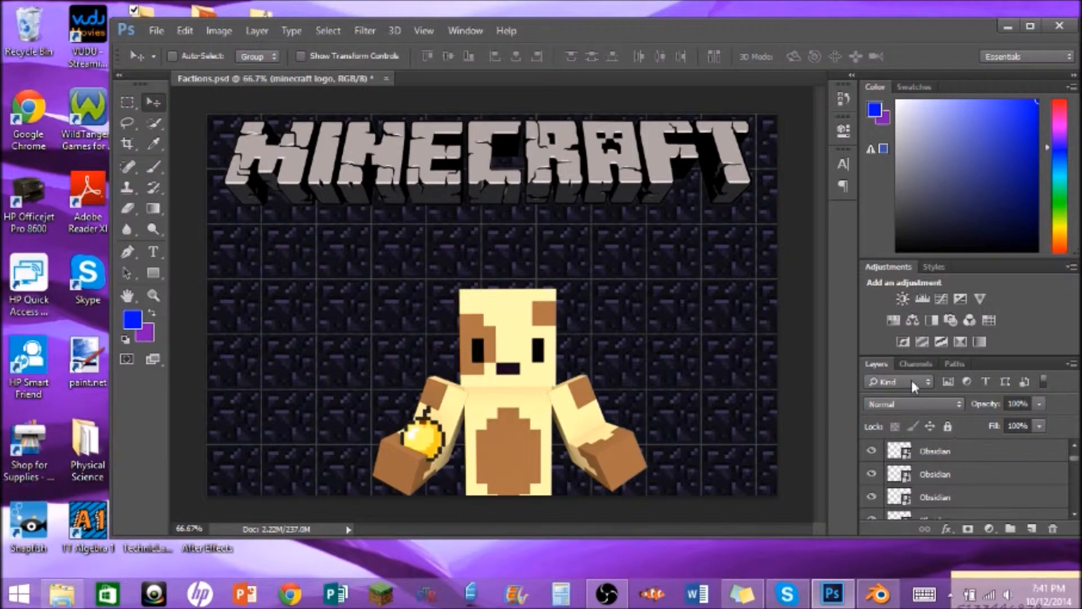
Add the blue text "Factions" in MineCrafter 3 Regular below the Minecraft logo and enlarge it to 95 pt
{"action": "left_click", "coordinate": [154, 252]}
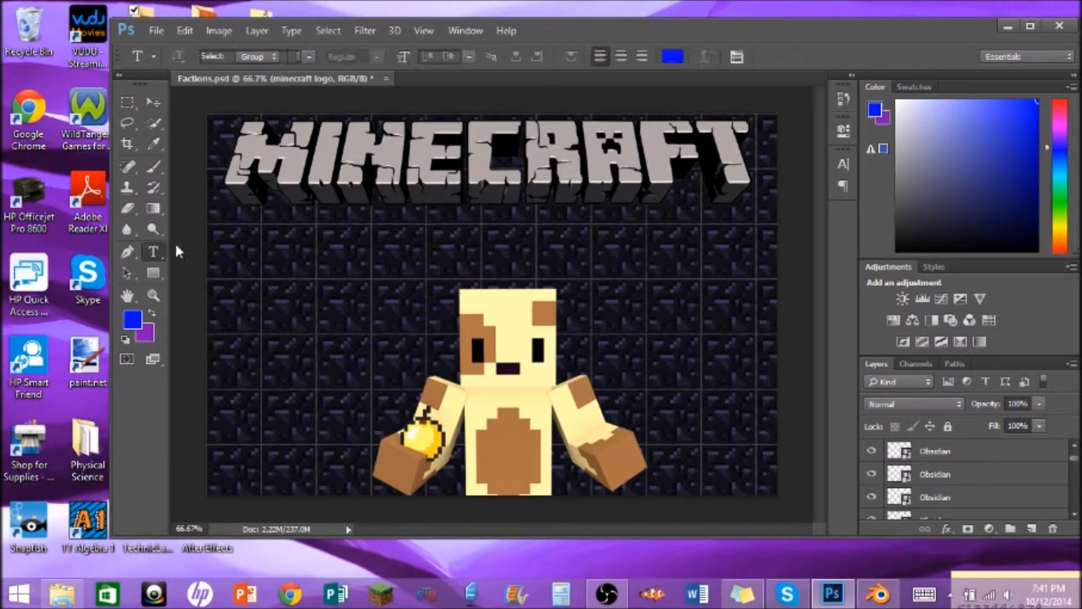
{"action": "left_click", "coordinate": [365, 241]}
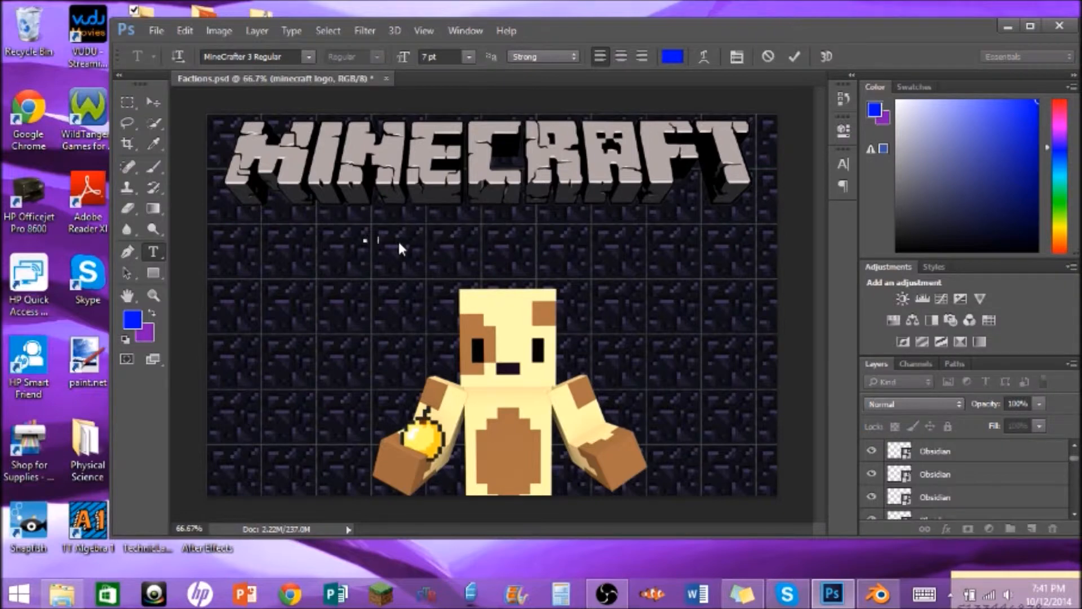
{"action": "left_click_drag", "start_coordinate": [398, 239], "coordinate": [295, 241]}
{"action": "left_click", "coordinate": [429, 57]}
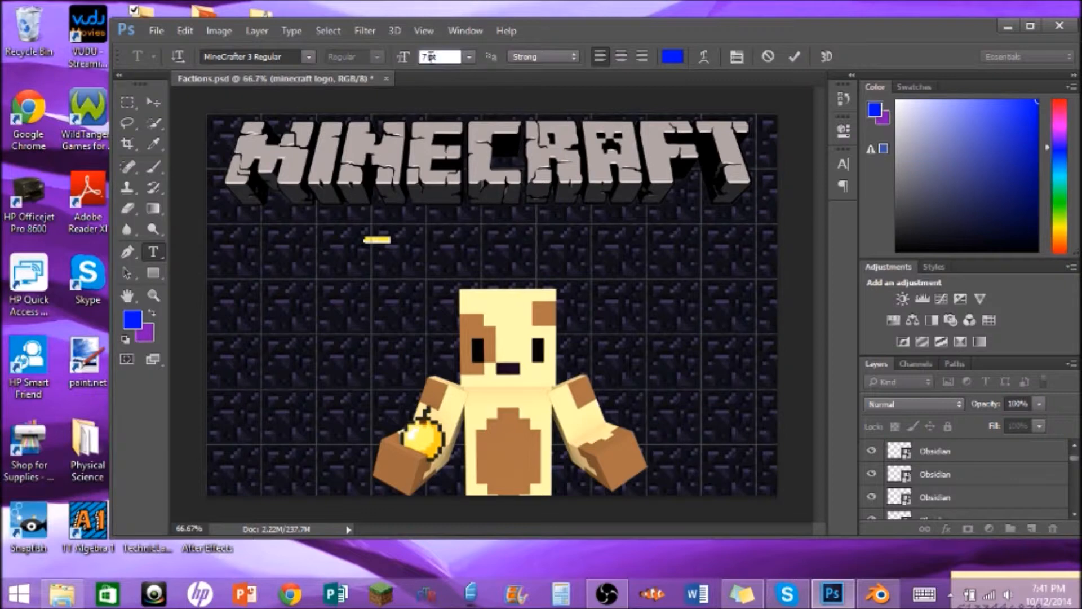
{"action": "key", "text": "Up"}
{"action": "key", "text": "Up"}
{"action": "key", "text": "Up"}
{"action": "key", "text": "Up"}
{"action": "key", "text": "Up"}
{"action": "key", "text": "Up"}
{"action": "key", "text": "Up"}
{"action": "key", "text": "Up"}
{"action": "key", "text": "Up"}
{"action": "key", "text": "Up"}
{"action": "key", "text": "Up"}
{"action": "key", "text": "Up"}
{"action": "key", "text": "Up"}
{"action": "key", "text": "Up"}
{"action": "key", "text": "Up"}
{"action": "key", "text": "Up"}
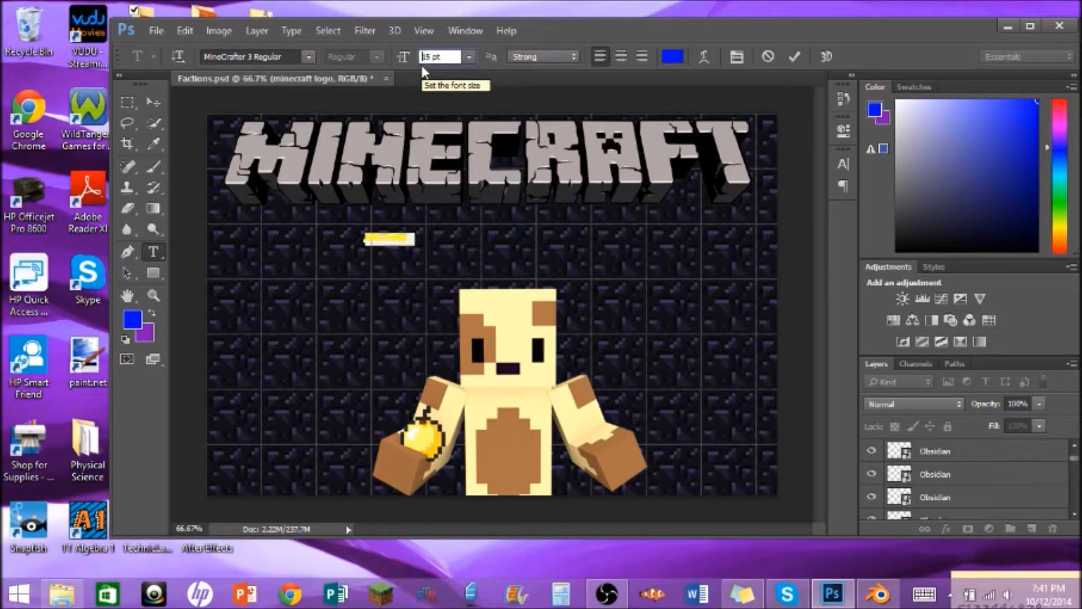
{"action": "key", "text": "Up"}
{"action": "key", "text": "Up"}
{"action": "key", "text": "Up"}
{"action": "key", "text": "Up"}
{"action": "key", "text": "Up"}
{"action": "key", "text": "Up"}
{"action": "key", "text": "Up"}
{"action": "key", "text": "Up"}
{"action": "key", "text": "Up"}
{"action": "key", "text": "Up"}
{"action": "key", "text": "Up"}
{"action": "key", "text": "Up"}
{"action": "key", "text": "Up"}
{"action": "key", "text": "Up"}
{"action": "key", "text": "Up"}
{"action": "key", "text": "Up"}
{"action": "key", "text": "Up"}
{"action": "key", "text": "Up"}
{"action": "key", "text": "Up"}
{"action": "key", "text": "Up"}
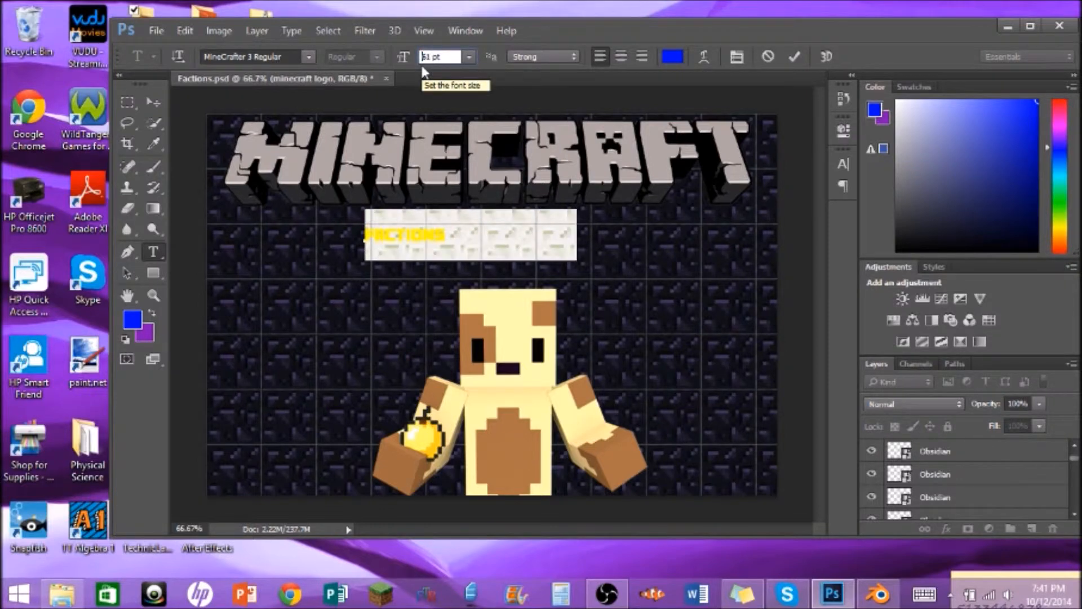
{"action": "key", "text": "Up"}
{"action": "key", "text": "Up"}
{"action": "key", "text": "Up"}
{"action": "key", "text": "Up"}
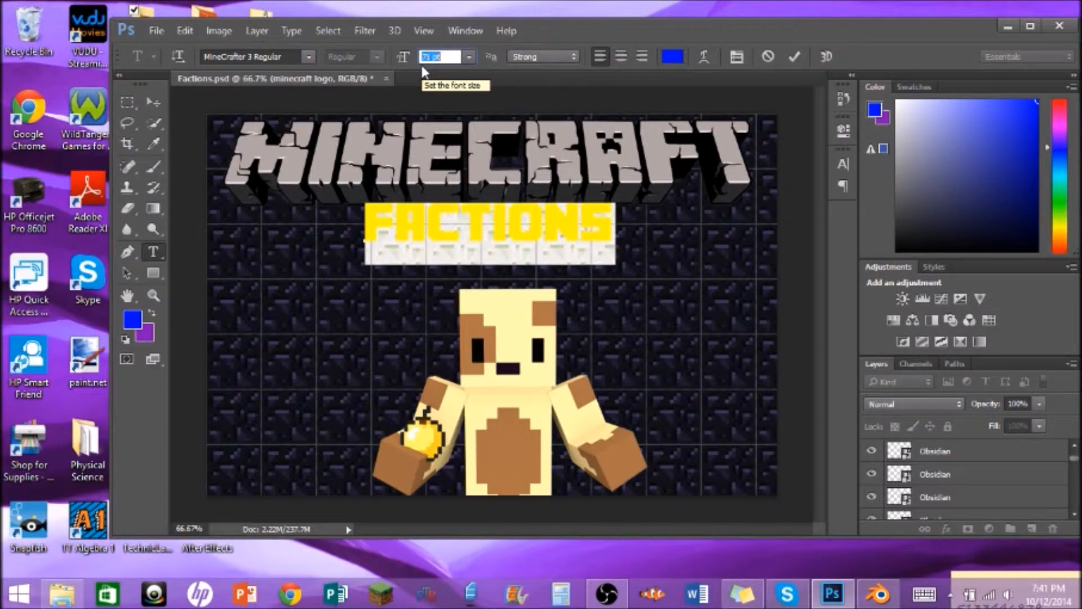
{"action": "key", "text": "Up"}
{"action": "key", "text": "Up"}
{"action": "key", "text": "Up"}
{"action": "key", "text": "Up"}
{"action": "key", "text": "Up"}
{"action": "key", "text": "Up"}
{"action": "key", "text": "Up"}
{"action": "key", "text": "Up"}
{"action": "key", "text": "Up"}
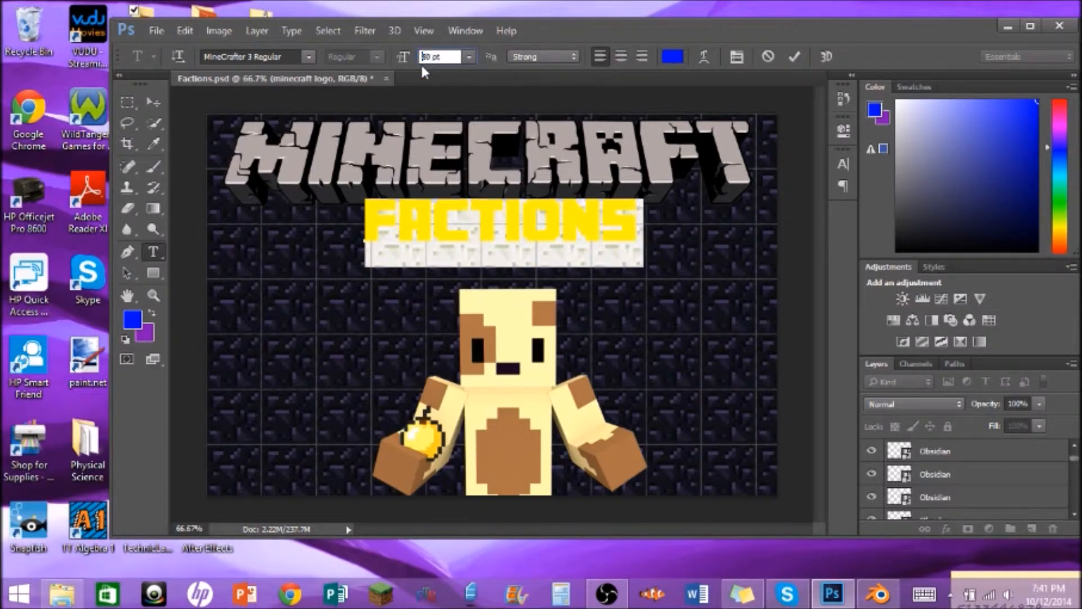
{"action": "key", "text": "Up"}
{"action": "key", "text": "Up"}
{"action": "key", "text": "Up"}
{"action": "key", "text": "Up"}
{"action": "key", "text": "Up"}
{"action": "key", "text": "Up"}
{"action": "key", "text": "Up"}
{"action": "key", "text": "Up"}
{"action": "key", "text": "Up"}
{"action": "key", "text": "Up"}
{"action": "key", "text": "Up"}
{"action": "key", "text": "Up"}
{"action": "key", "text": "Up"}
{"action": "key", "text": "Up"}
{"action": "key", "text": "Up"}
Move the Factions text so it sits centred between the Minecraft logo and the character's head
{"action": "left_click_drag", "start_coordinate": [327, 214], "coordinate": [293, 222]}
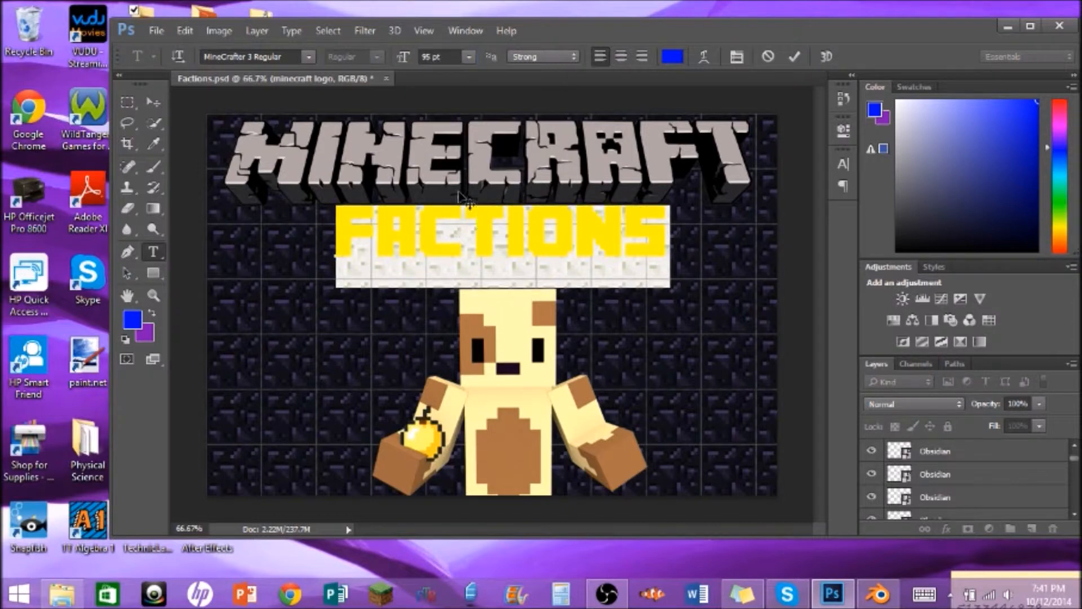
{"action": "left_click", "coordinate": [150, 102]}
{"action": "left_click_drag", "start_coordinate": [488, 223], "coordinate": [486, 231]}
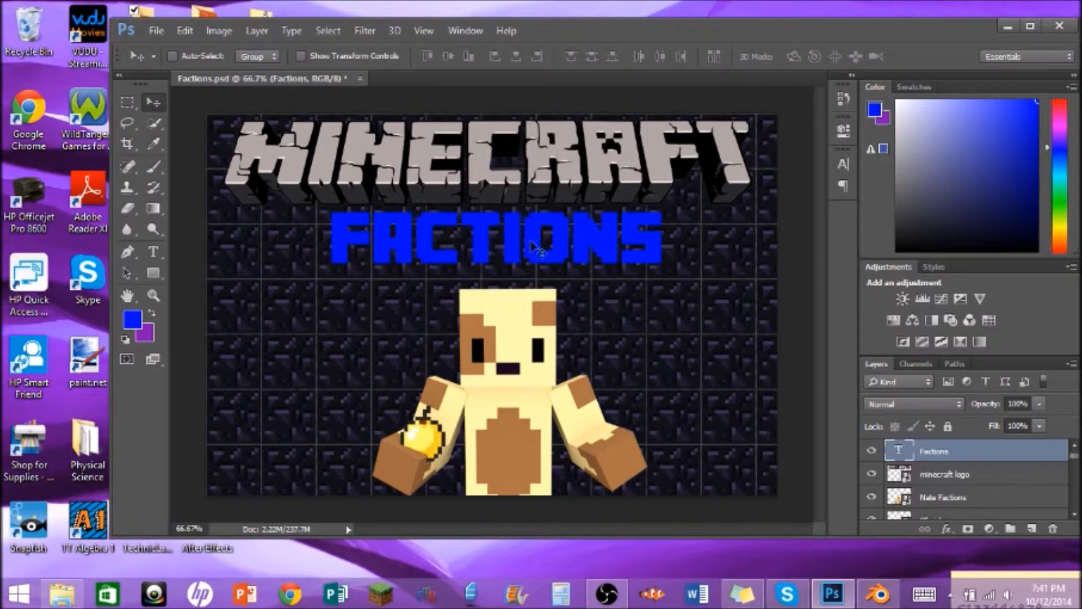
Add a Bevel & Emboss effect with a smooth inner bevel to the Factions text, keeping the canvas text in view
{"action": "left_click", "coordinate": [950, 529]}
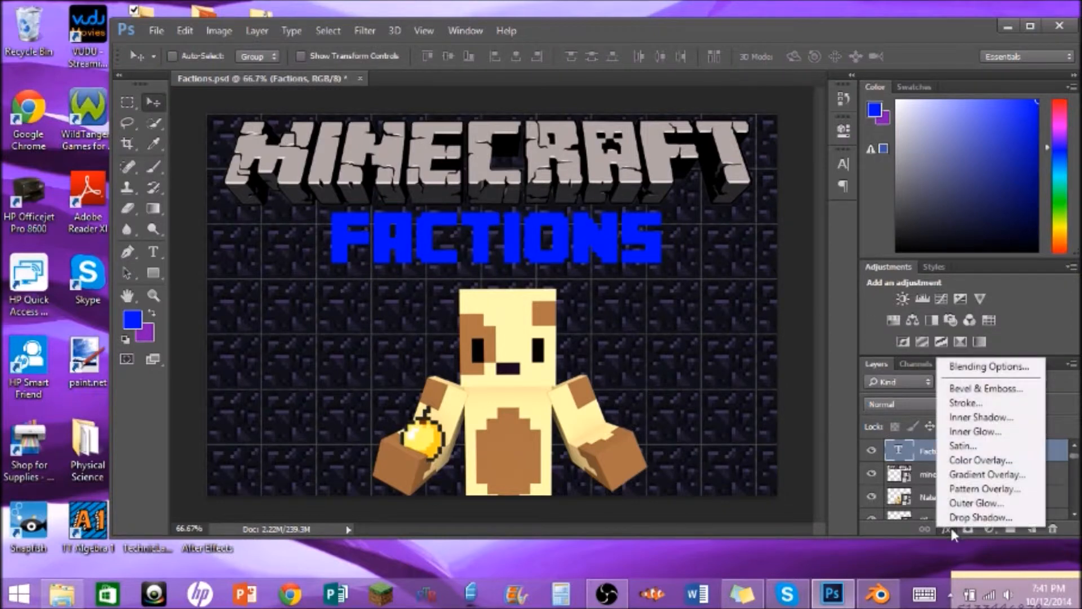
{"action": "left_click", "coordinate": [979, 390]}
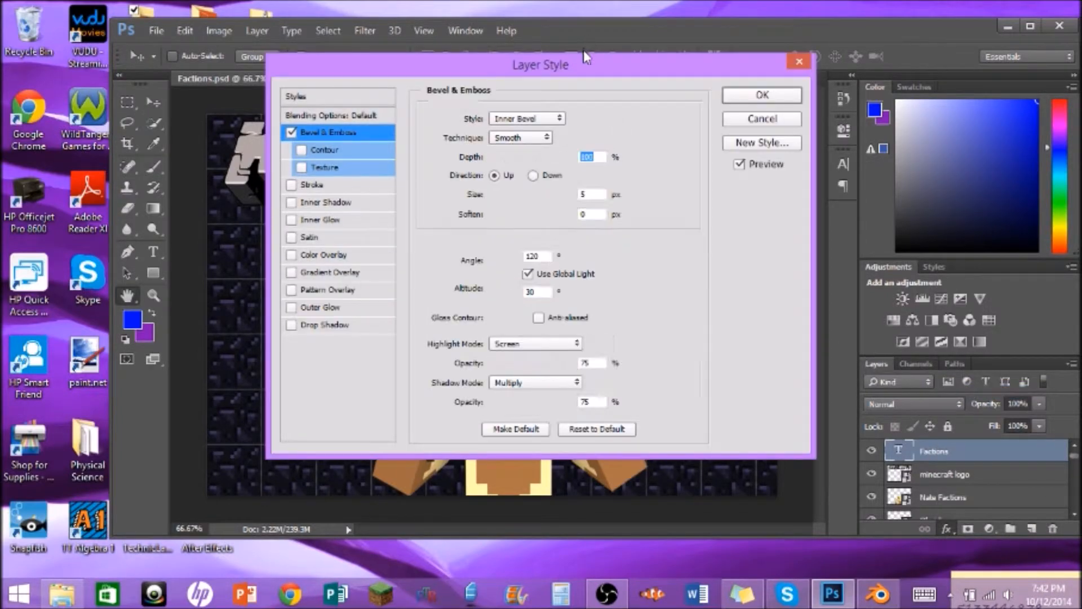
{"action": "mouse_move", "coordinate": [583, 60]}
{"action": "left_mouse_down"}
{"action": "mouse_move", "coordinate": [965, 72]}
{"action": "mouse_move", "coordinate": [1054, 125]}
{"action": "mouse_move", "coordinate": [1012, 85]}
{"action": "mouse_move", "coordinate": [978, 78]}
{"action": "mouse_move", "coordinate": [997, 81]}
{"action": "left_mouse_up"}
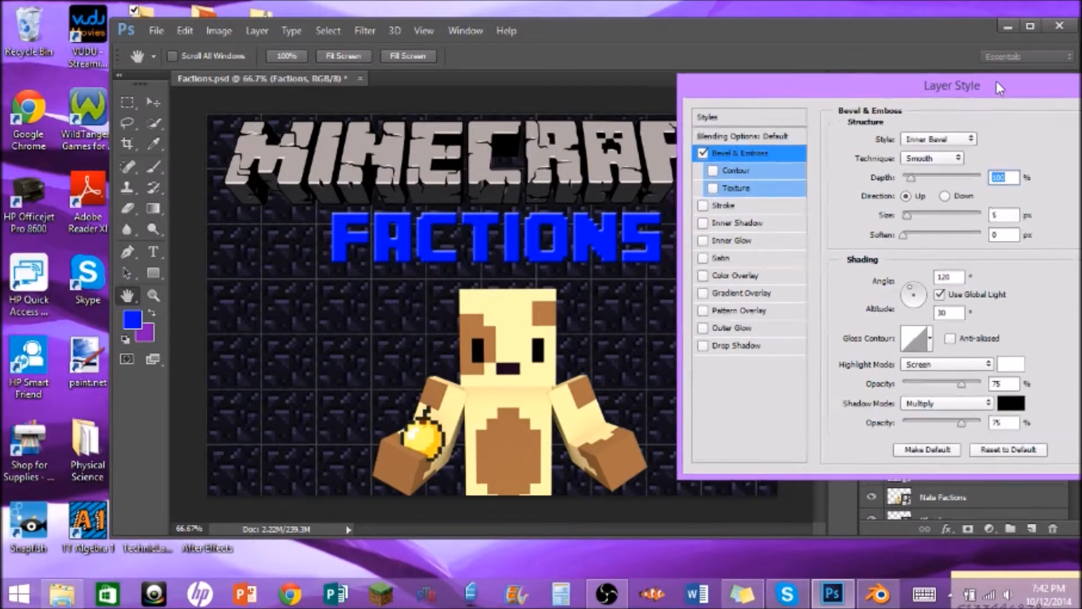
Try a black outside stroke on the Factions text, reduce it to 1 px, and turn it off
{"action": "left_click", "coordinate": [725, 207]}
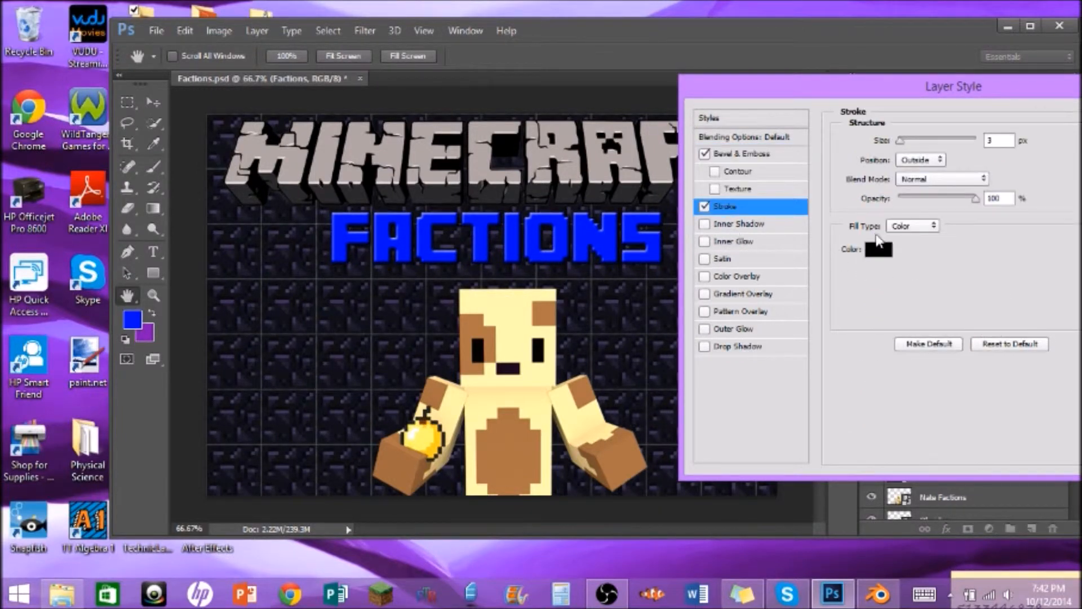
{"action": "left_click_drag", "start_coordinate": [901, 145], "coordinate": [906, 146]}
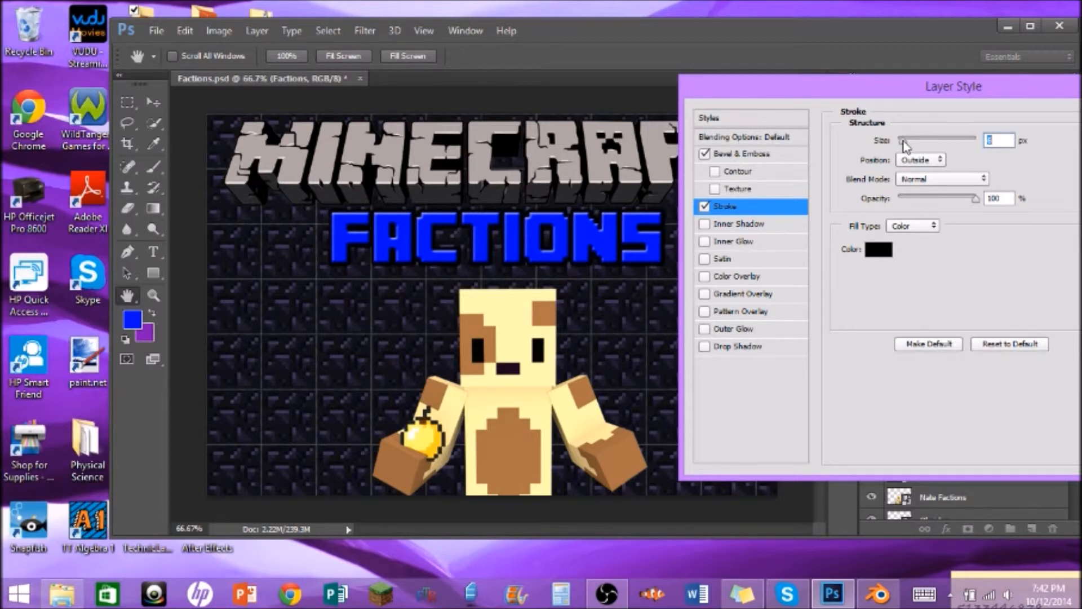
{"action": "left_click_drag", "start_coordinate": [905, 147], "coordinate": [897, 142]}
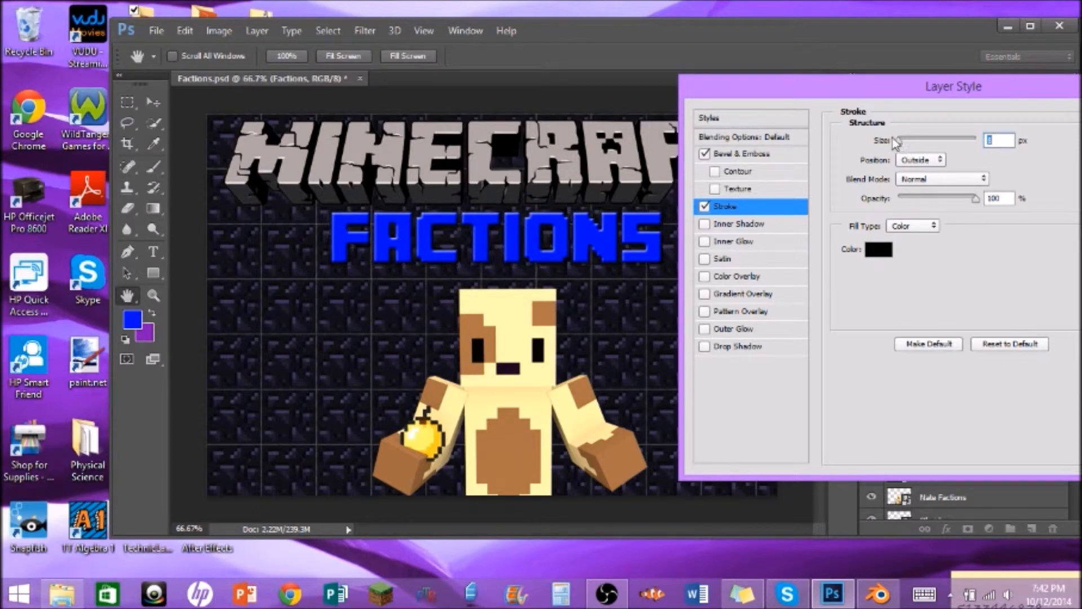
{"action": "left_click", "coordinate": [706, 206]}
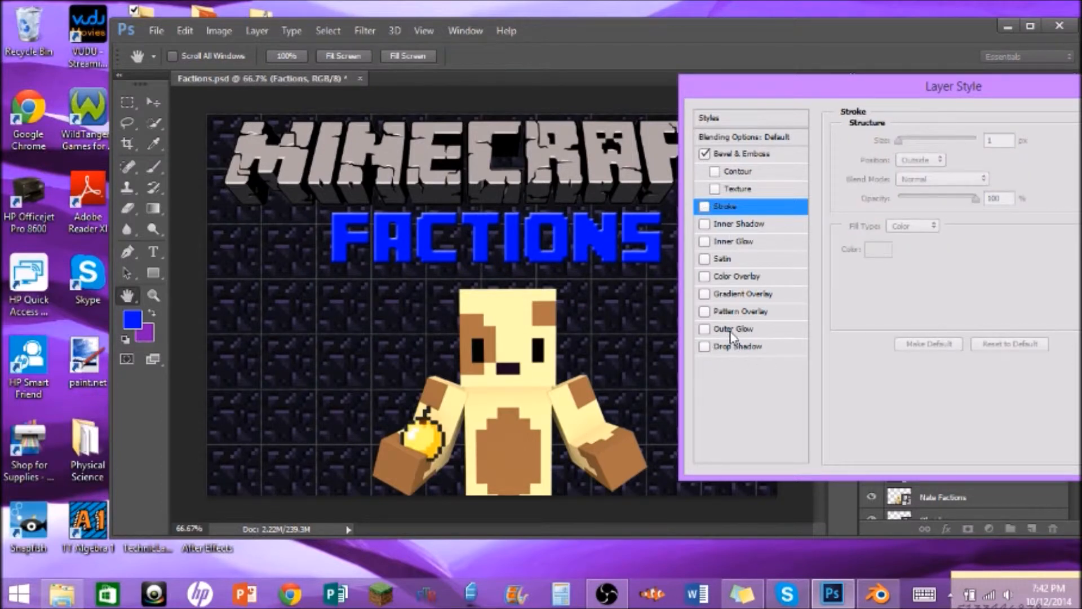
Add an Outer Glow with 7% spread and 6 px size to the text, plus a black Drop Shadow with adjusted spread
{"action": "left_click", "coordinate": [730, 332]}
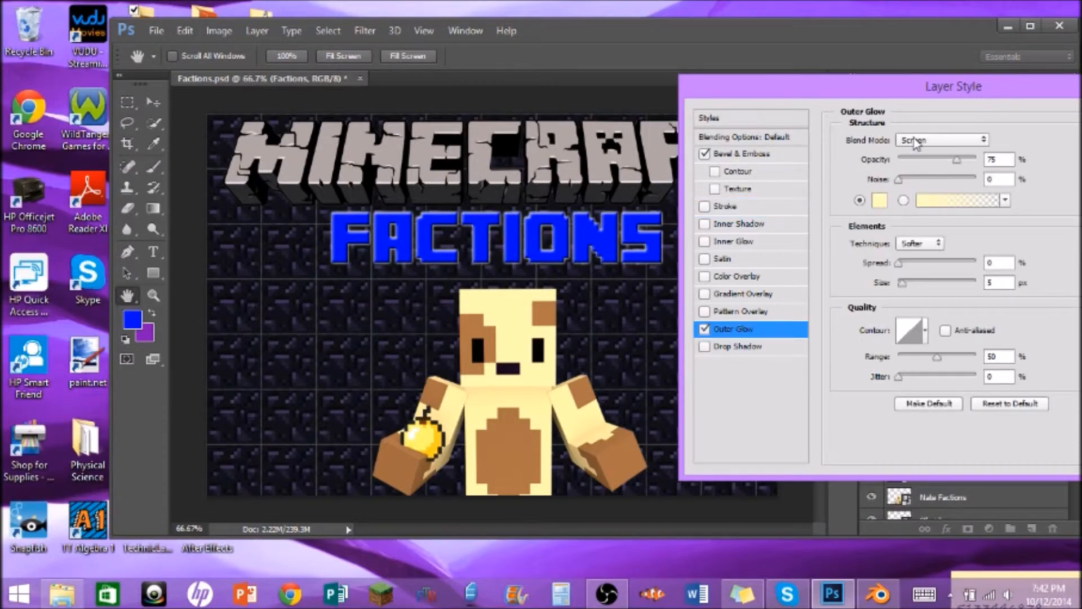
{"action": "left_click_drag", "start_coordinate": [899, 264], "coordinate": [903, 285]}
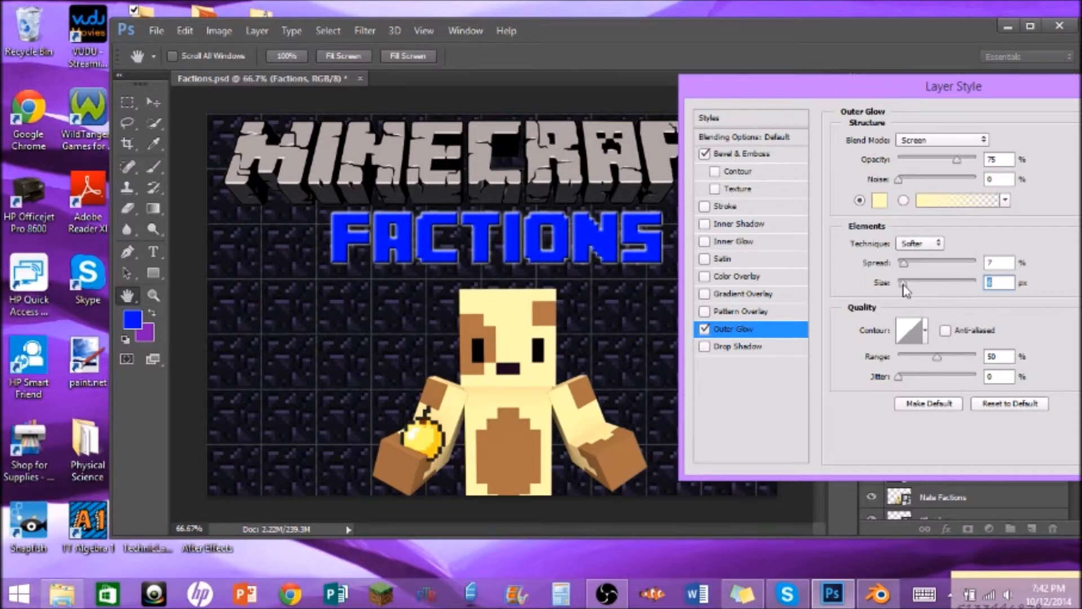
{"action": "left_click", "coordinate": [723, 348]}
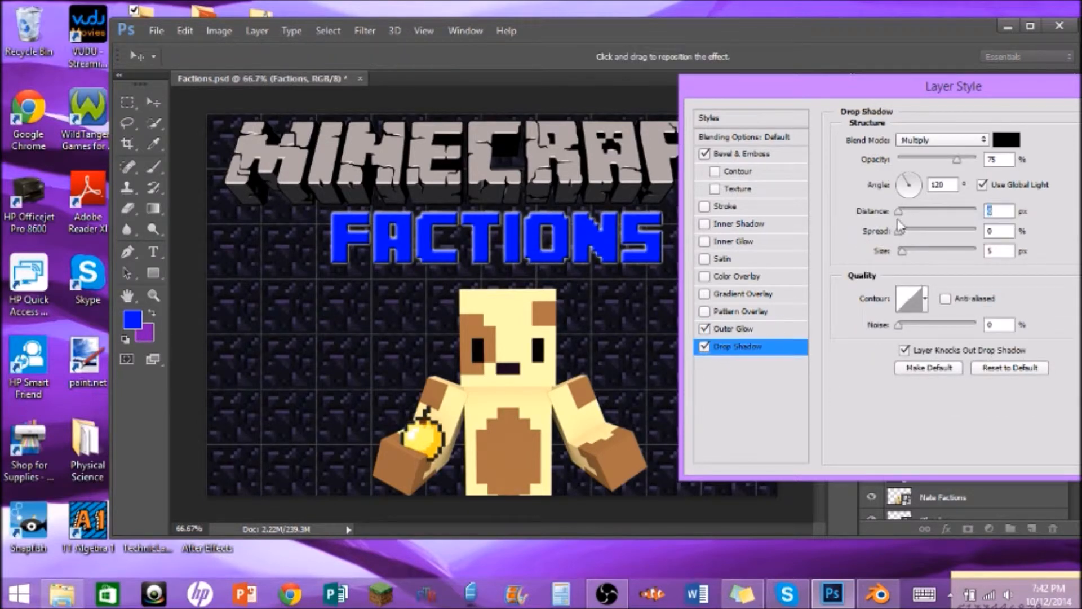
{"action": "left_click_drag", "start_coordinate": [902, 233], "coordinate": [904, 232]}
{"action": "left_click", "coordinate": [902, 251]}
Re-enable the Factions text's black outside stroke at a slightly larger size, and set its Outer Glow to 10% spread with a larger size
{"action": "left_click", "coordinate": [723, 207]}
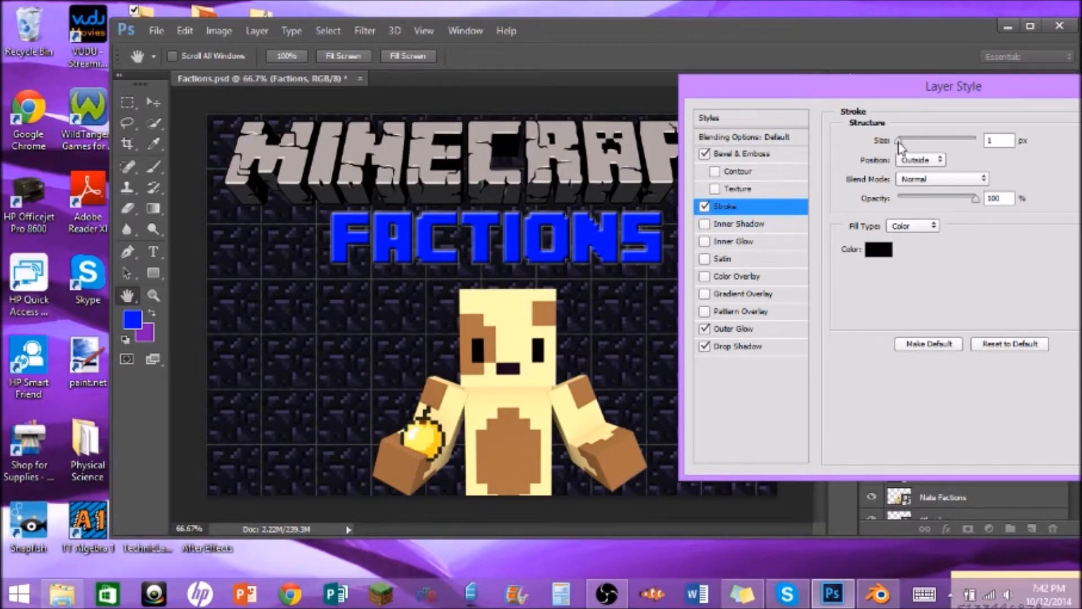
{"action": "left_click_drag", "start_coordinate": [899, 146], "coordinate": [903, 148]}
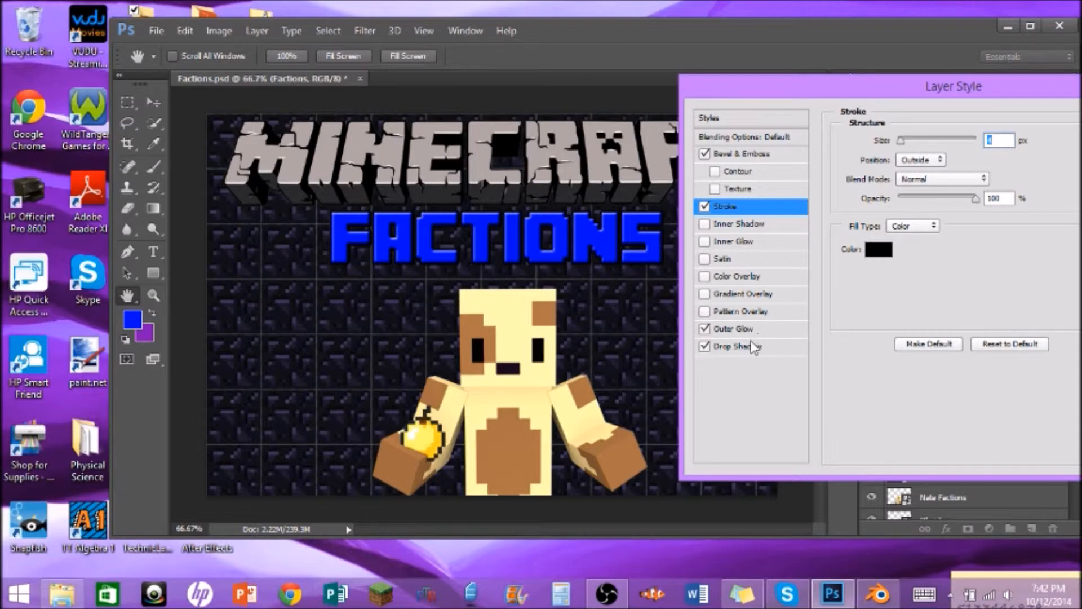
{"action": "left_click", "coordinate": [735, 329]}
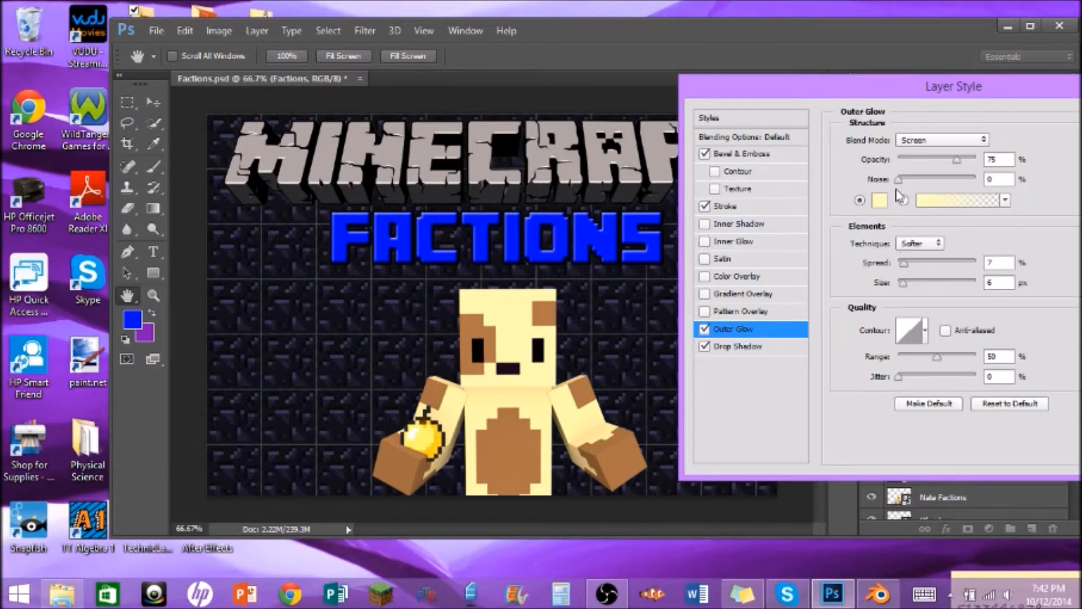
{"action": "left_click_drag", "start_coordinate": [906, 264], "coordinate": [905, 266]}
{"action": "left_click_drag", "start_coordinate": [902, 285], "coordinate": [907, 284]}
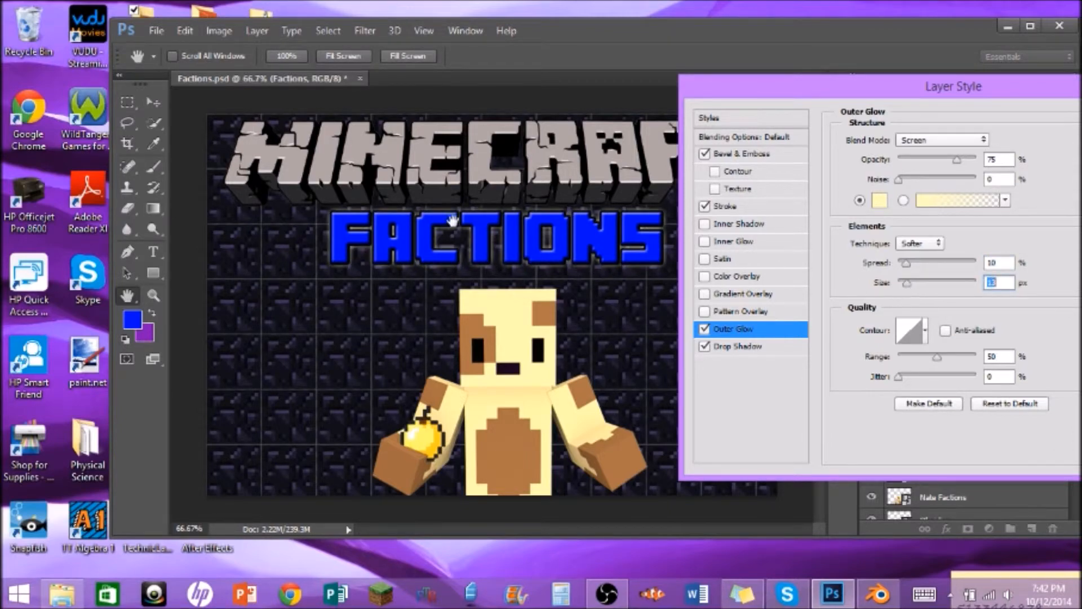
{"action": "left_click_drag", "start_coordinate": [929, 96], "coordinate": [611, 63]}
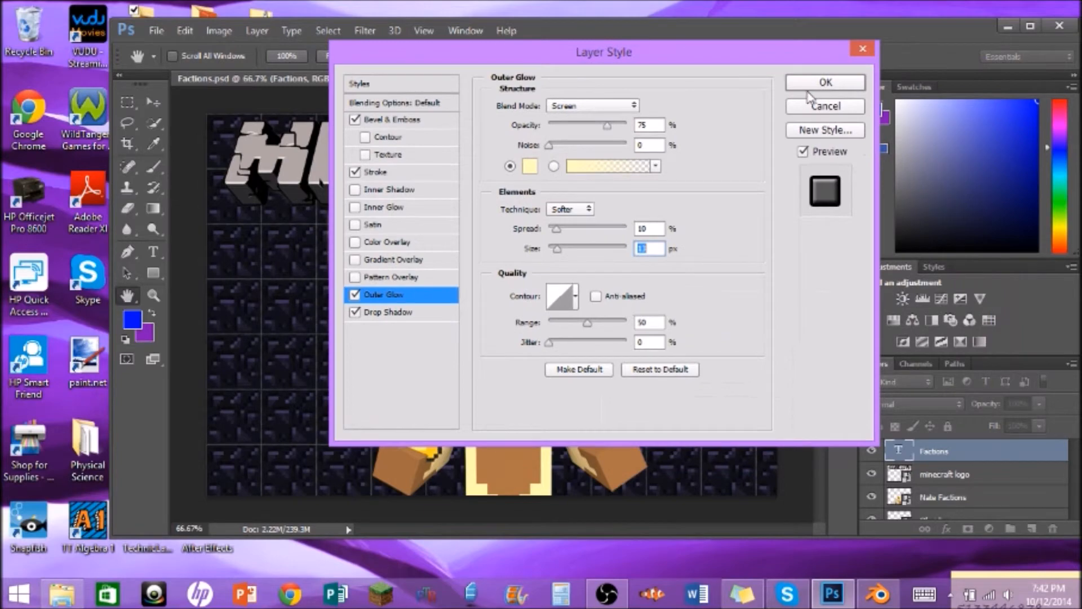
{"action": "left_click", "coordinate": [855, 85]}
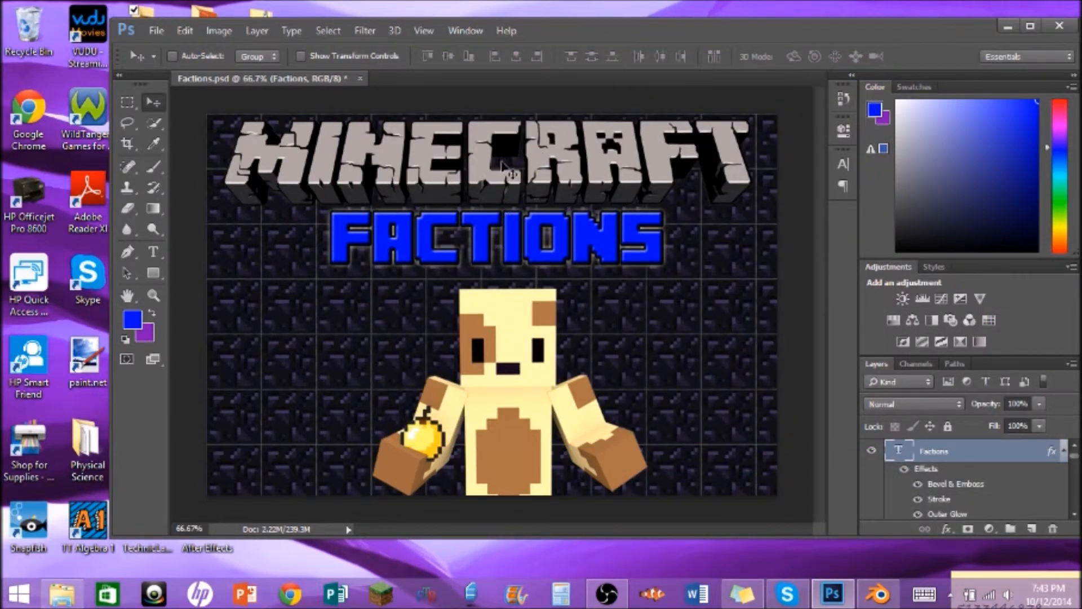
Try a horizontal Arc Lower warp with a +50% bend on the Factions text
{"action": "left_click", "coordinate": [154, 251]}
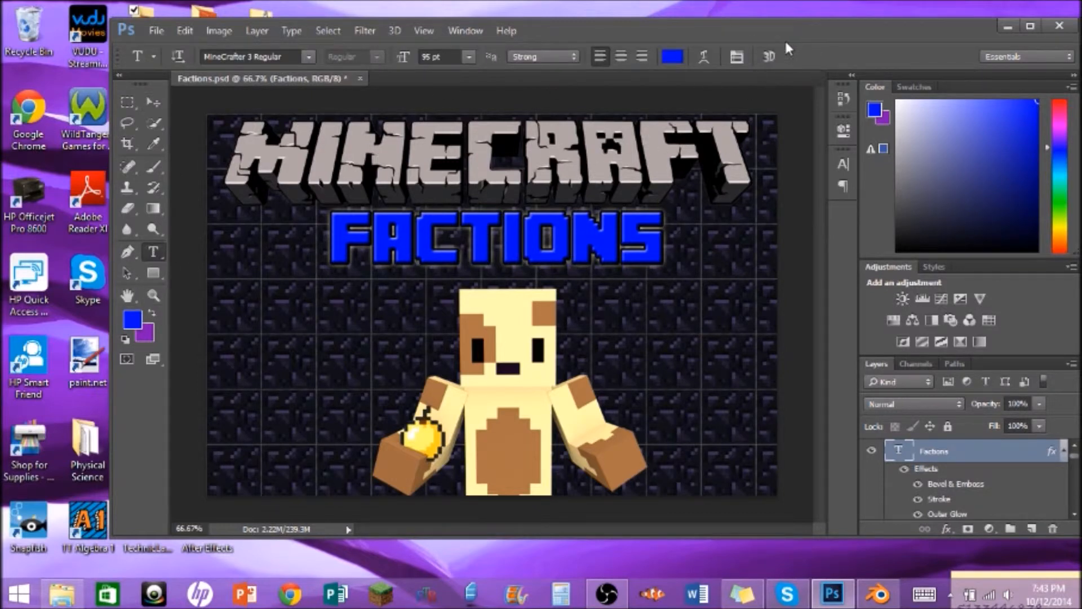
{"action": "left_click", "coordinate": [703, 57]}
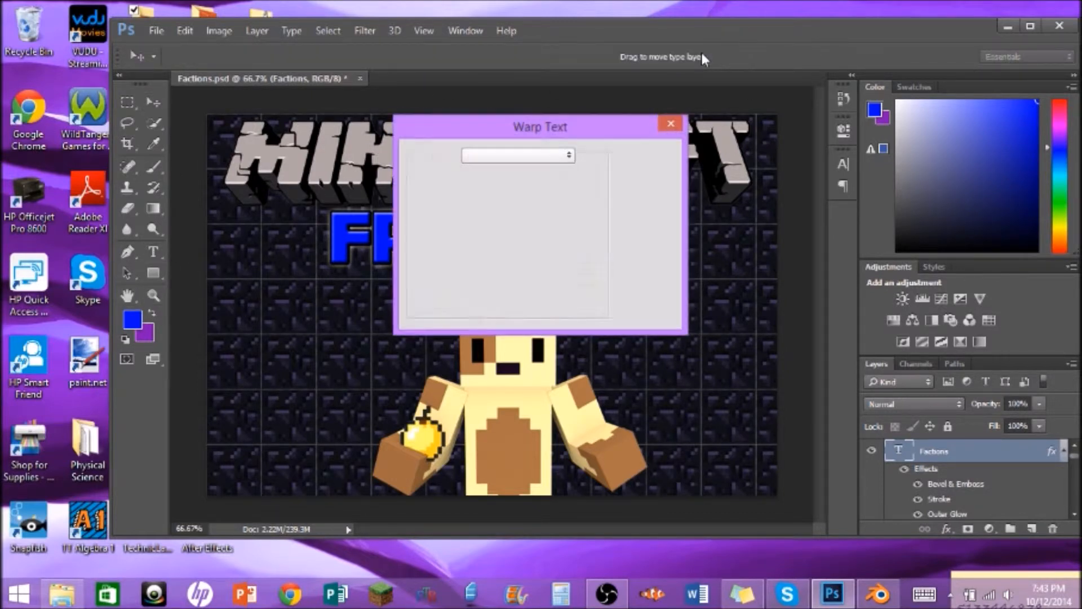
{"action": "left_click", "coordinate": [545, 156]}
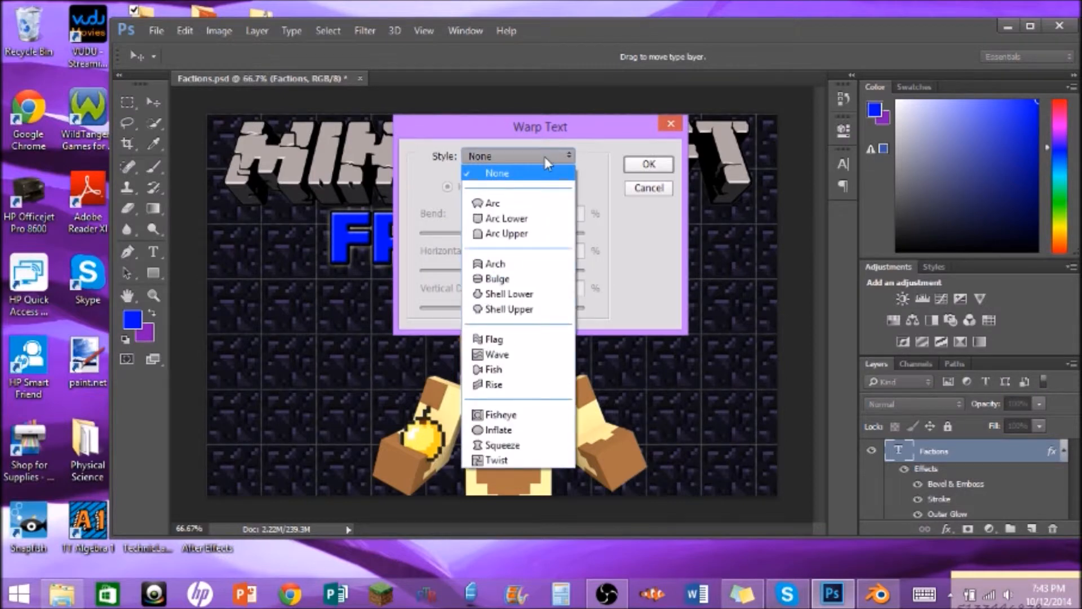
{"action": "left_click", "coordinate": [535, 218]}
{"action": "left_click", "coordinate": [641, 166]}
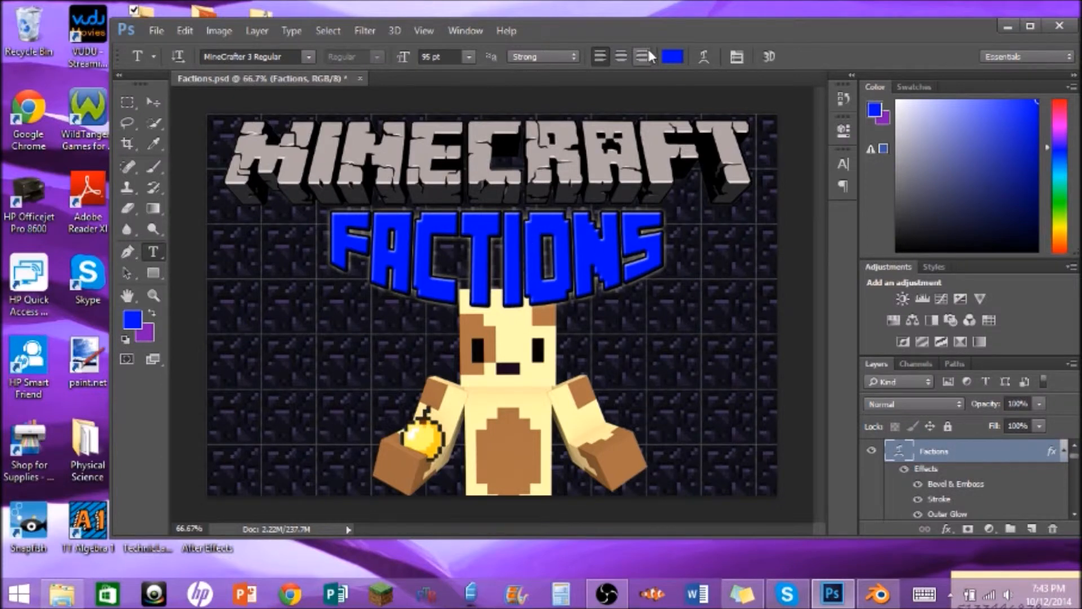
Remove the warp from the Factions text by setting its warp style to None
{"action": "left_click", "coordinate": [703, 57]}
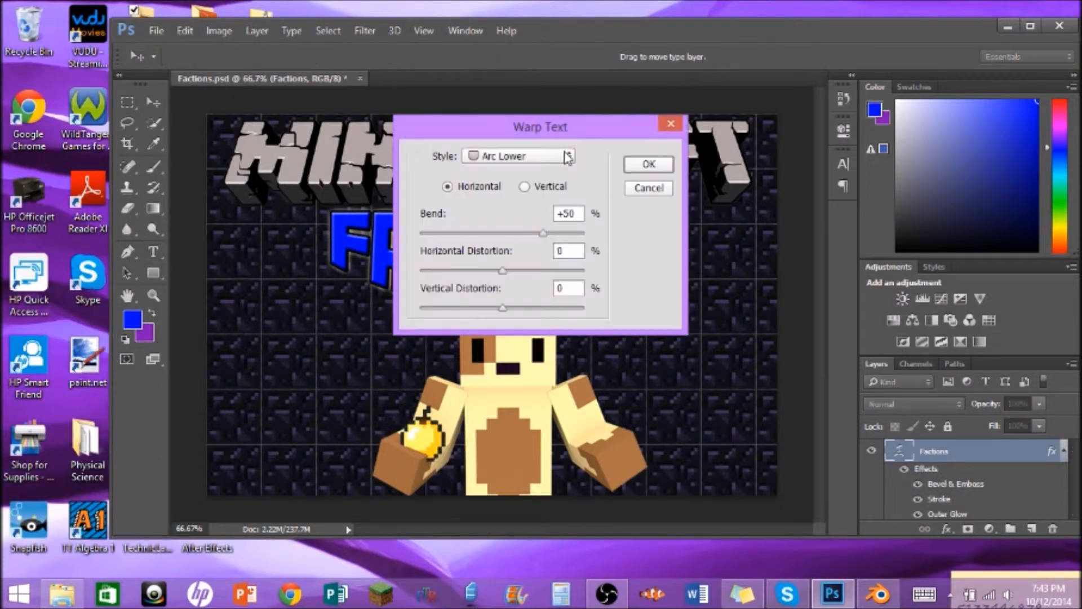
{"action": "left_click", "coordinate": [568, 156]}
{"action": "left_click", "coordinate": [538, 174]}
{"action": "left_click", "coordinate": [646, 164]}
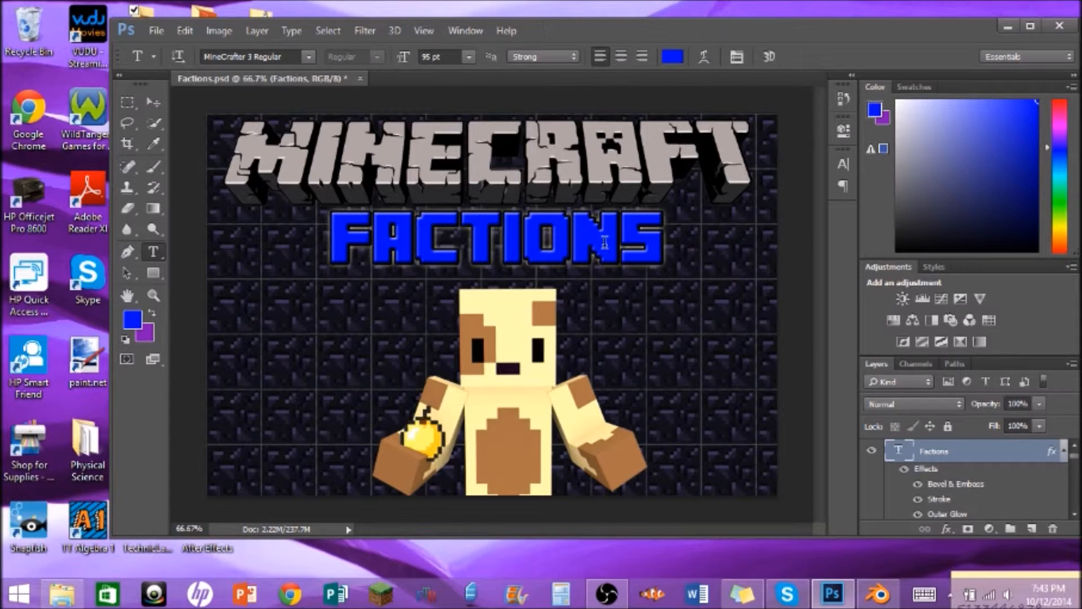
Shift the Factions text slightly to the right beneath the Minecraft logo
{"action": "left_click", "coordinate": [153, 102]}
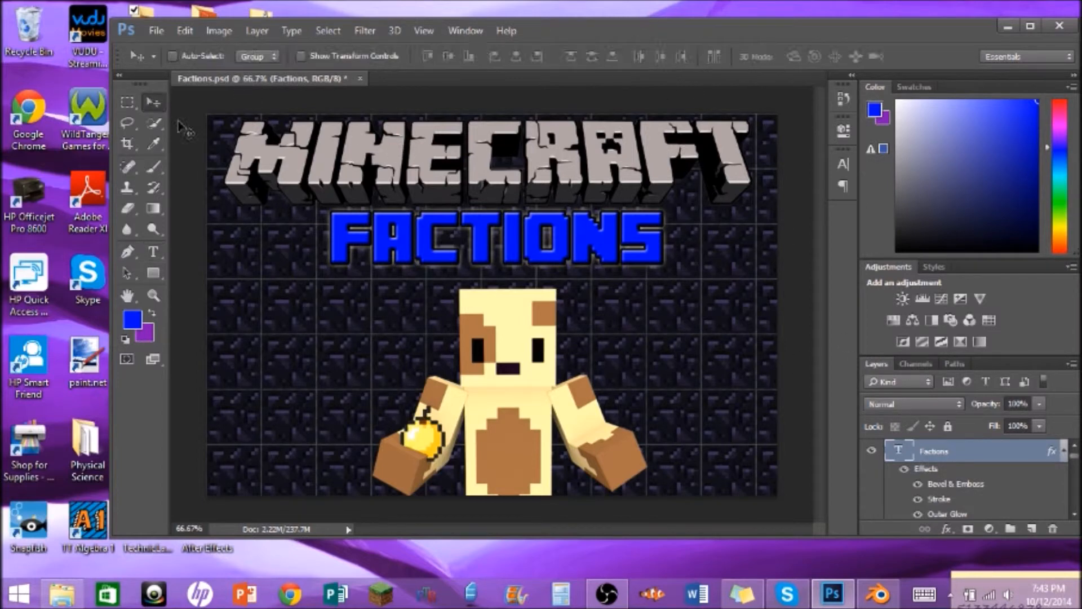
{"action": "left_click_drag", "start_coordinate": [412, 243], "coordinate": [418, 243]}
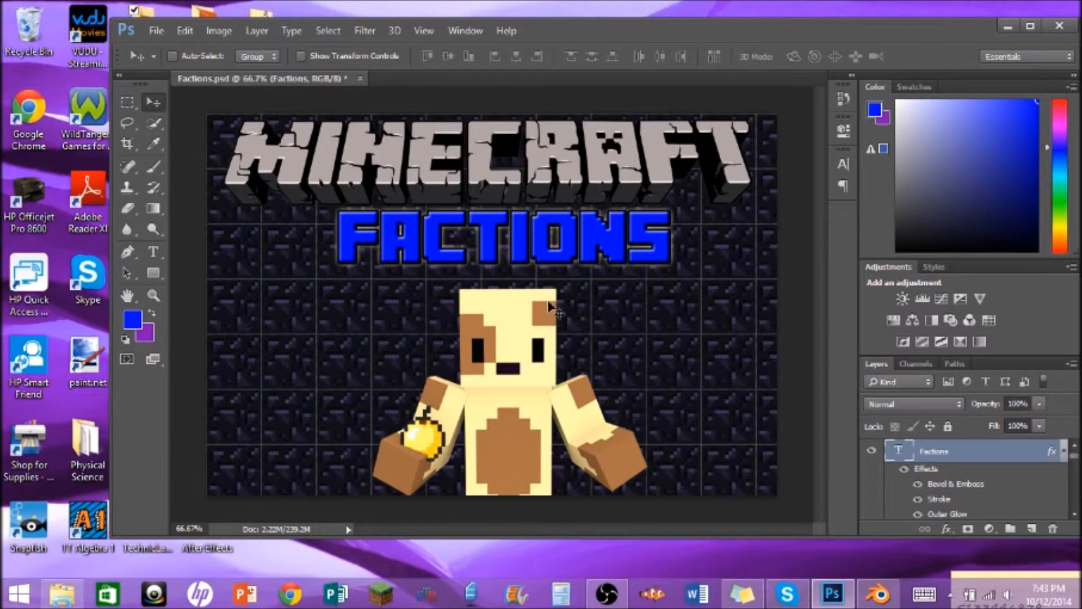
Switch to Chrome and search Google for "diamond sword transparent"
{"action": "left_click", "coordinate": [288, 596]}
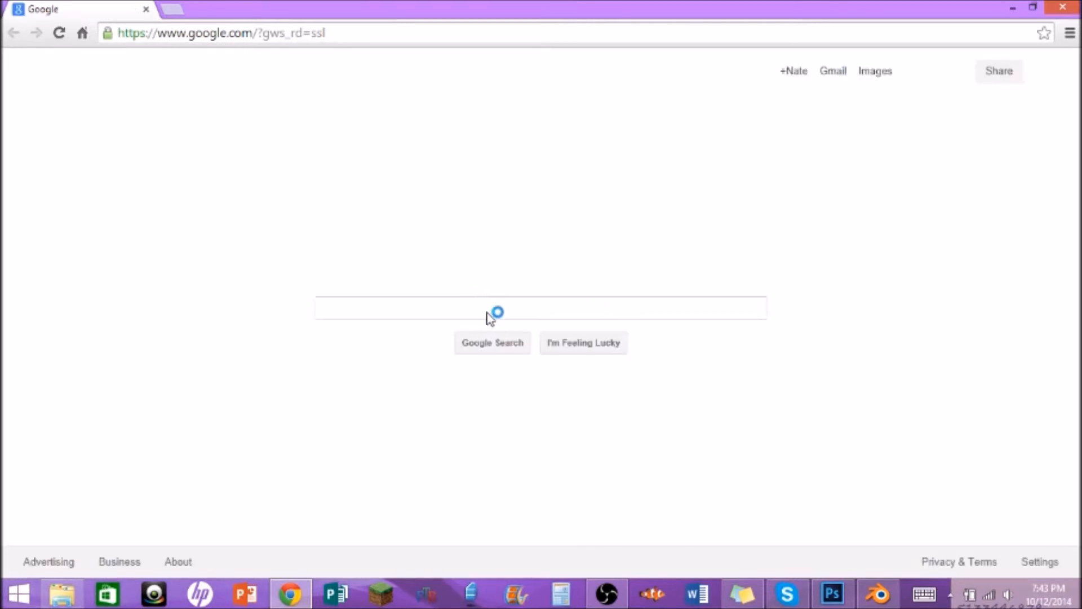
{"action": "type", "text": "Di"}
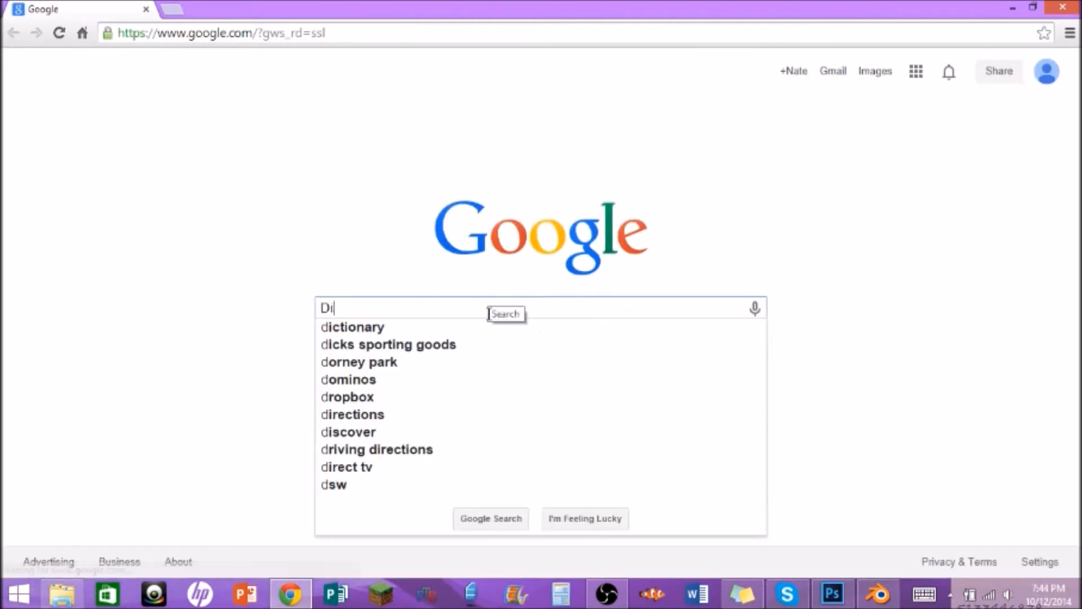
{"action": "type", "text": "am"}
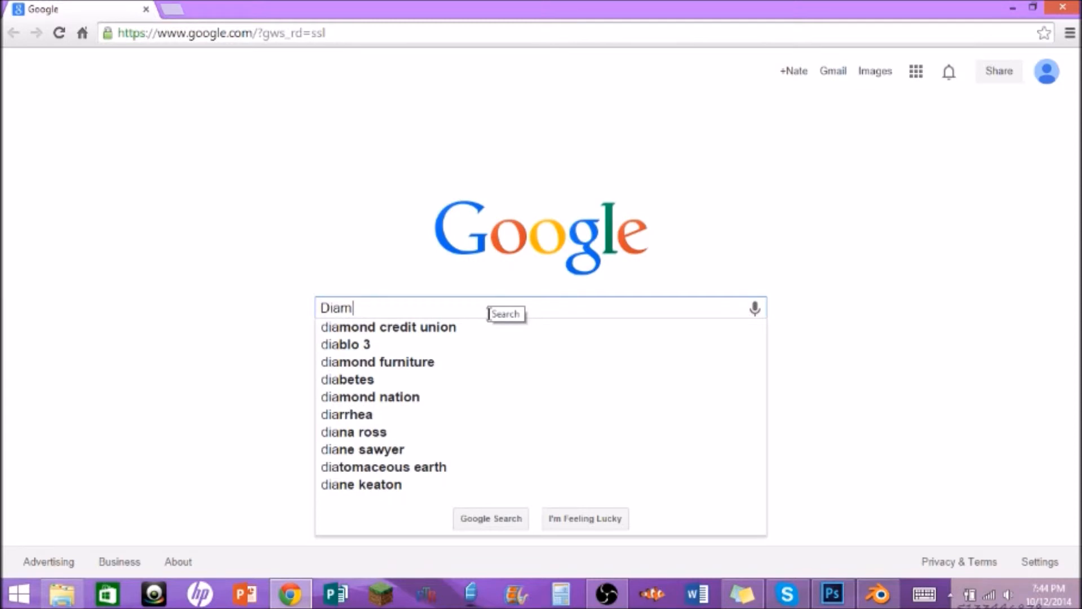
{"action": "type", "text": "ond sword"}
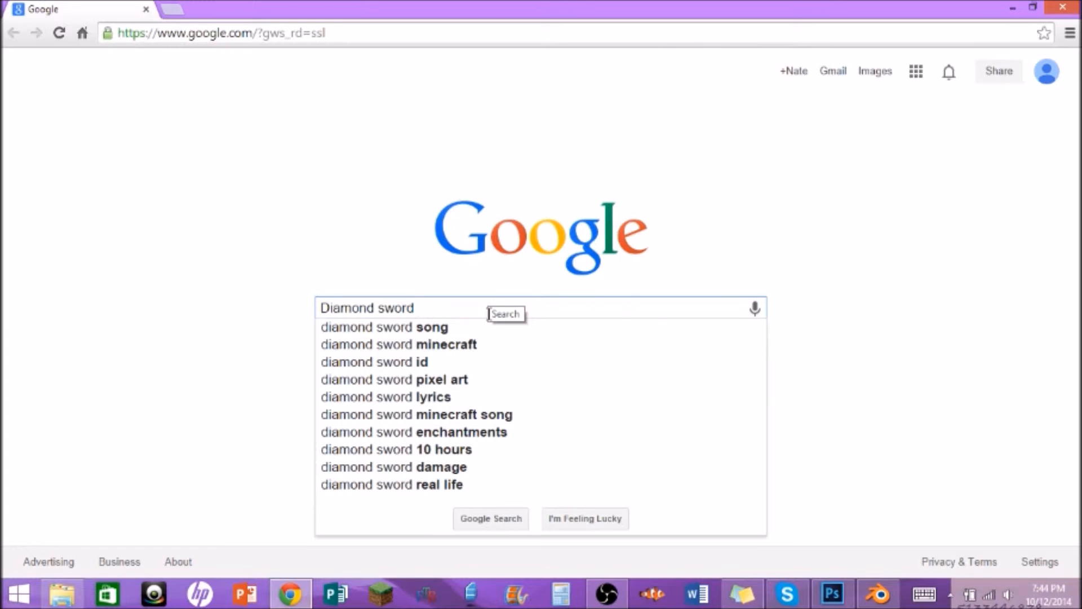
{"action": "type", "text": "transpart"}
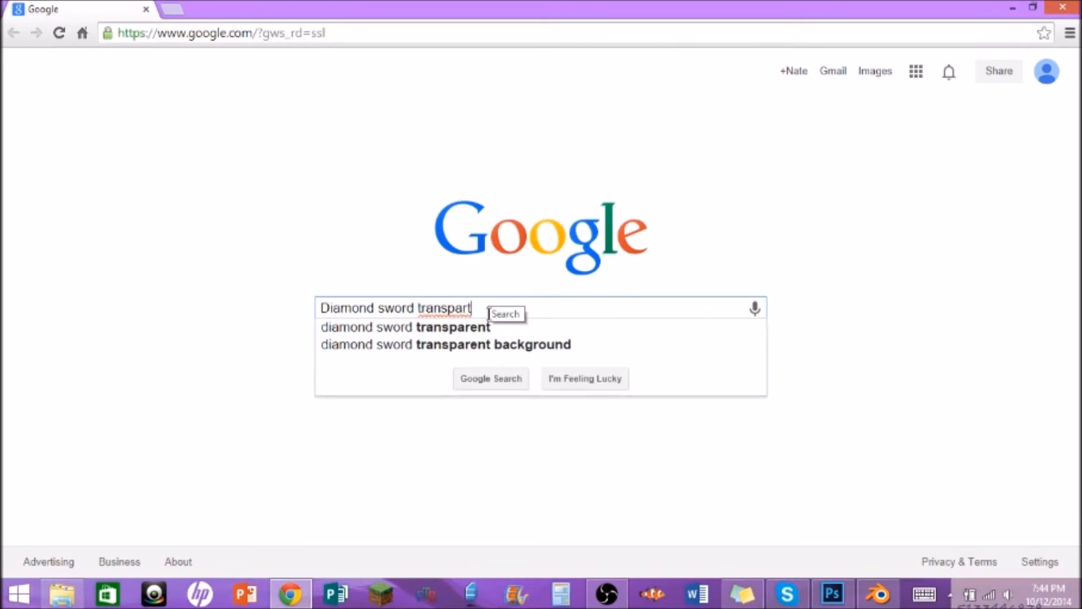
{"action": "key", "text": "BackSpace"}
{"action": "key", "text": "Down"}
{"action": "key", "text": "Return"}
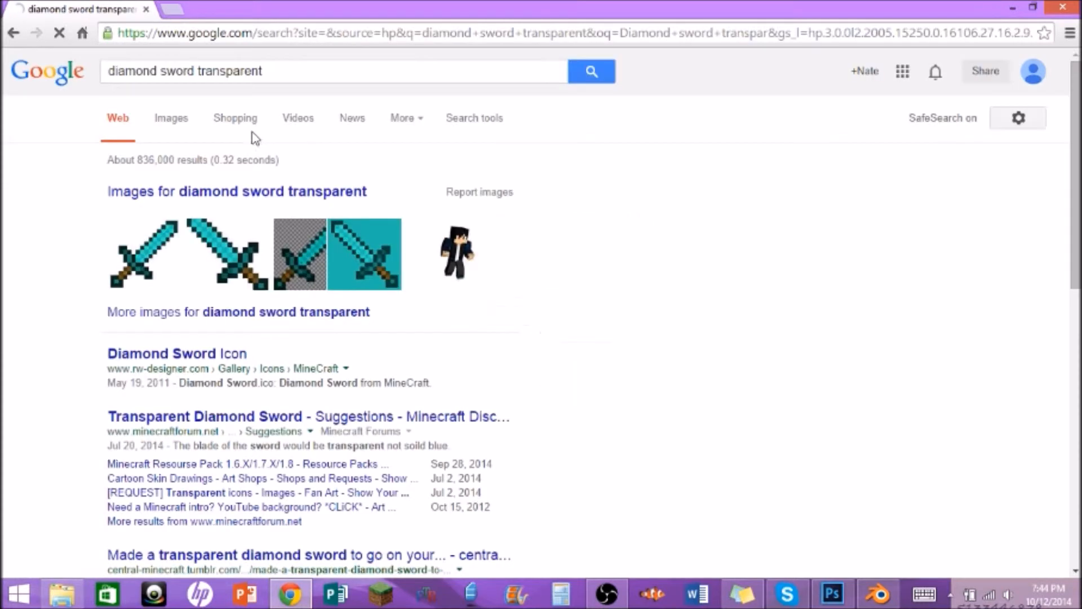
{"action": "left_click", "coordinate": [179, 125]}
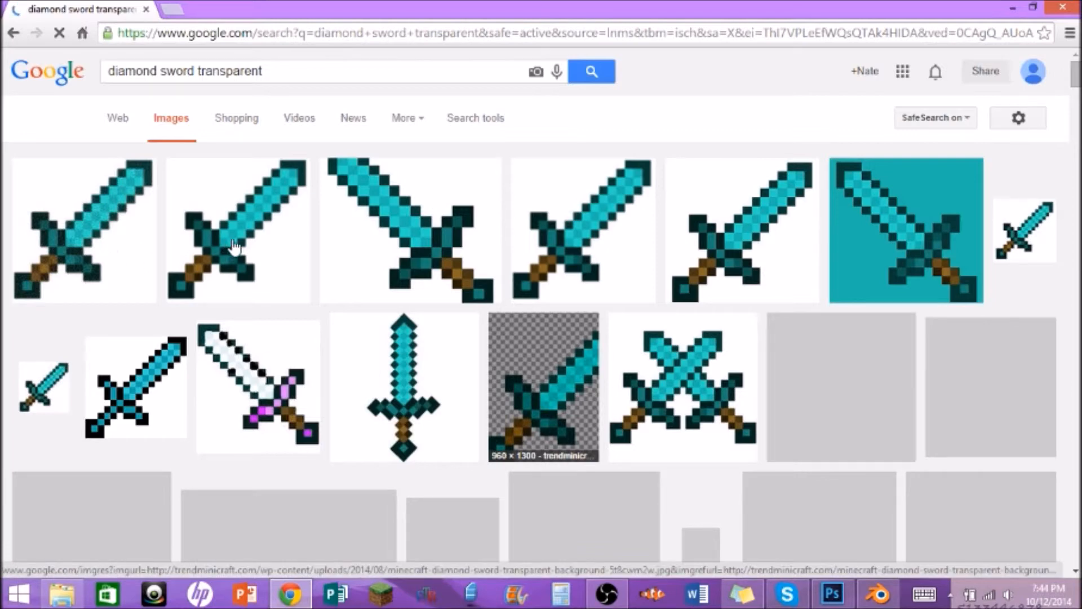
{"action": "left_click", "coordinate": [238, 219]}
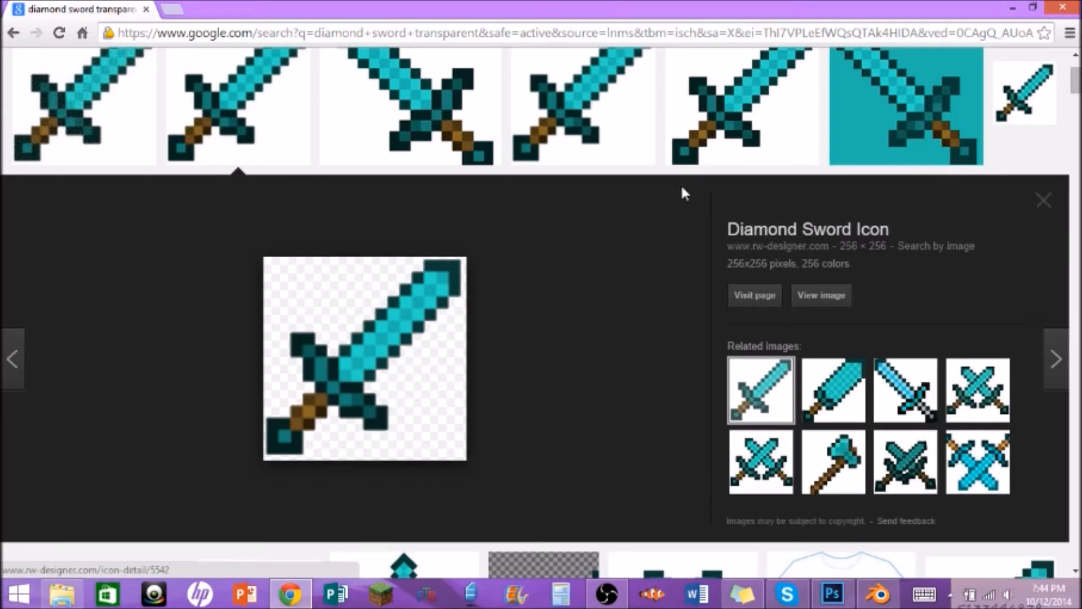
{"action": "scroll", "coordinate": [355, 65], "scroll_direction": "up", "scroll_amount": 3}
Go to the Minecraft Wiki page at minecraft.gamepedia.com/obsidian
{"action": "left_click", "coordinate": [355, 36]}
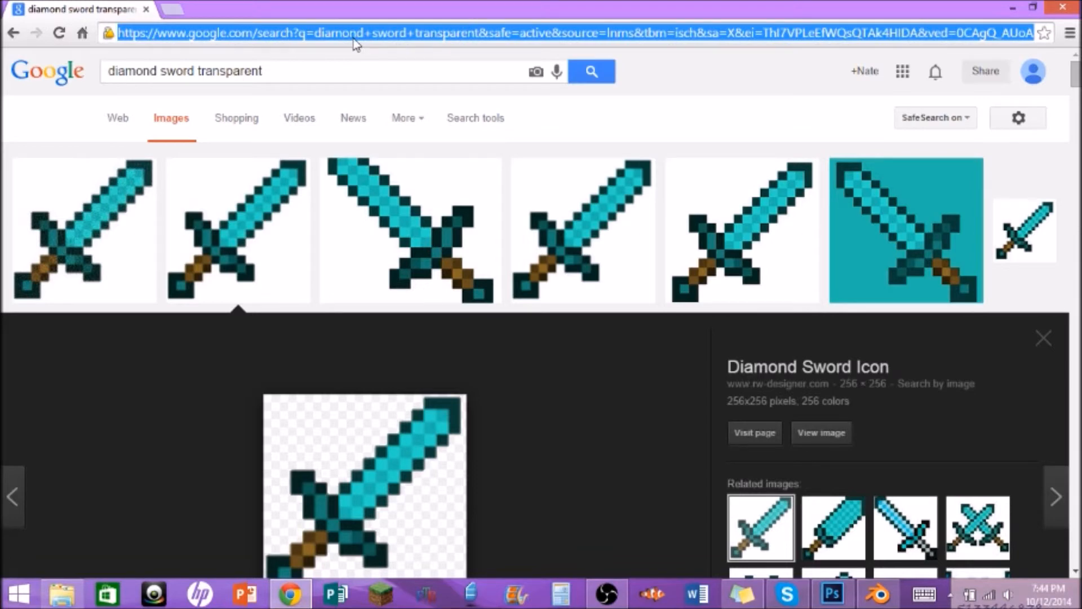
{"action": "type", "text": "minecraft"}
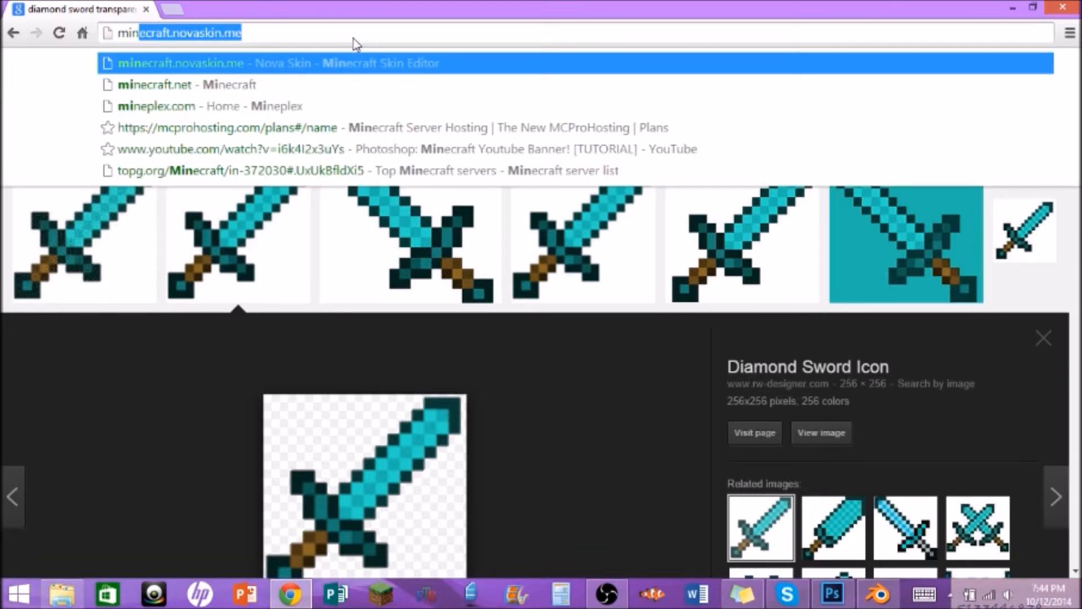
{"action": "type", "text": ".gameped"}
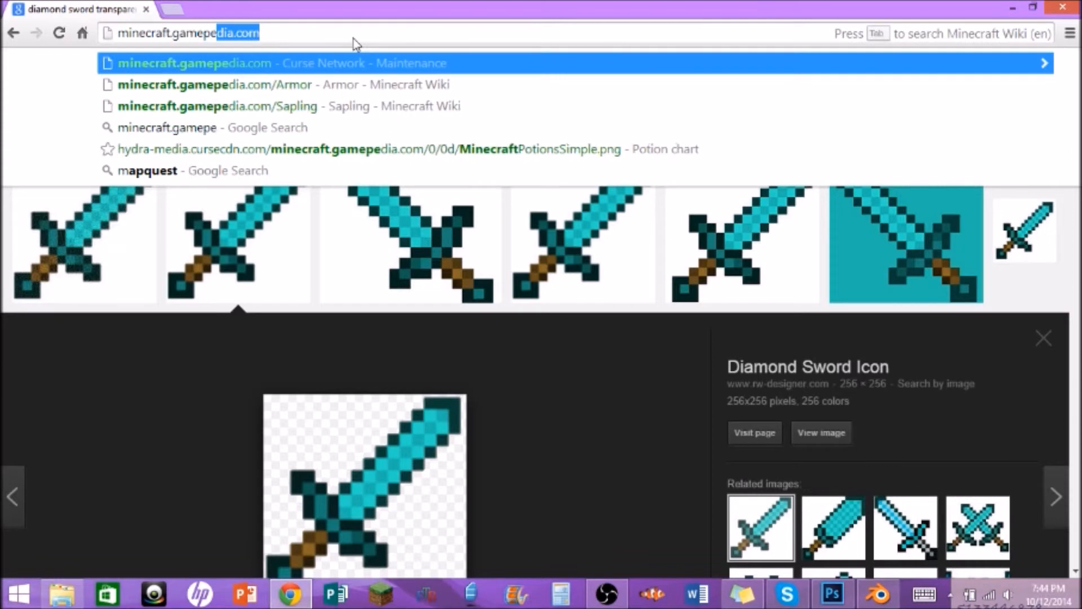
{"action": "type", "text": "i"}
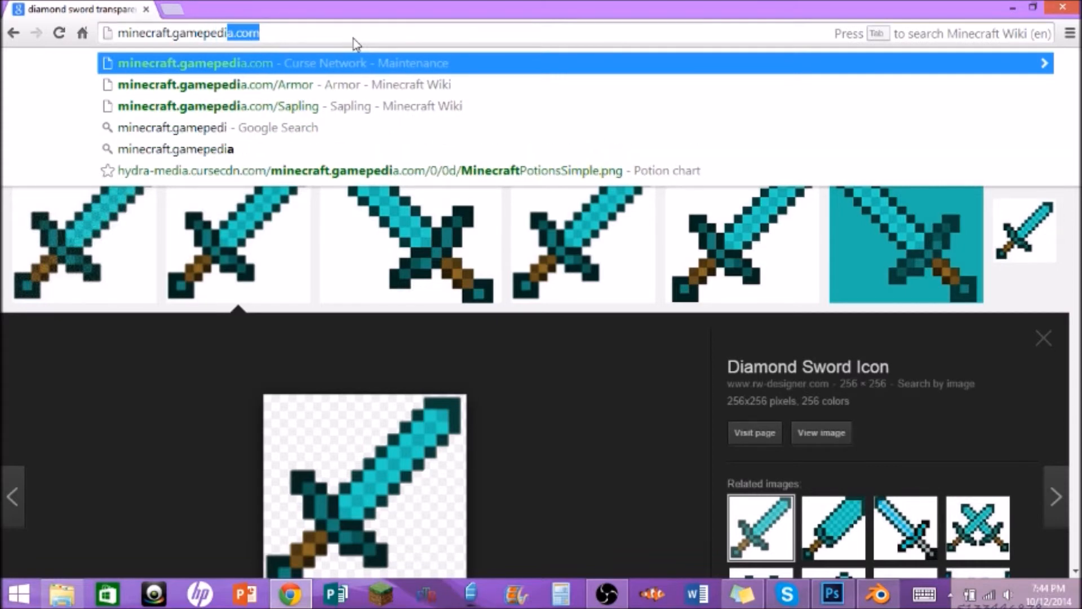
{"action": "type", "text": "a.com/obsidian"}
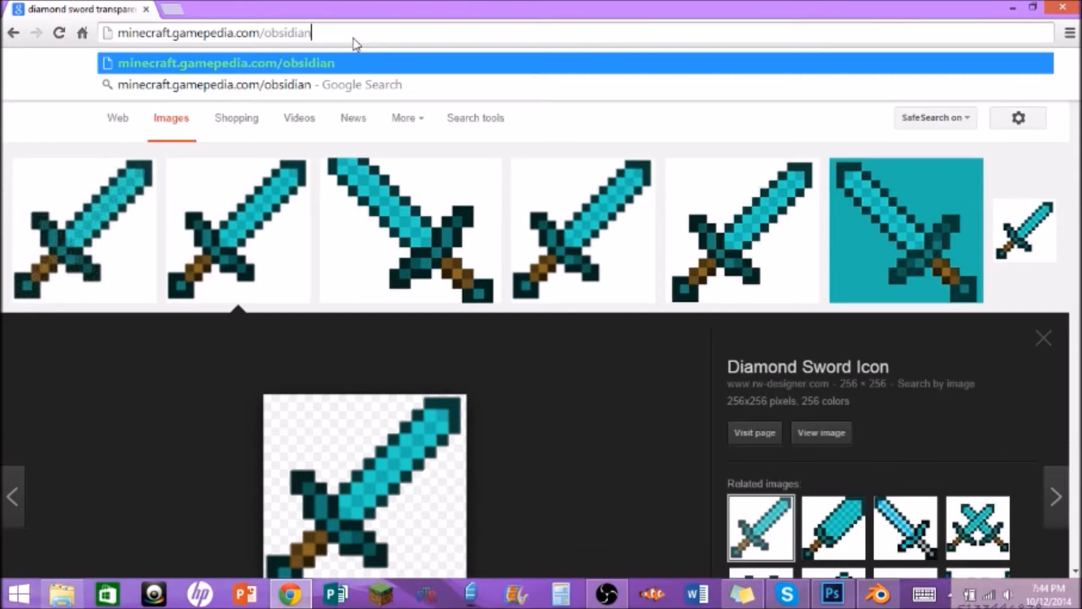
{"action": "key", "text": "Return"}
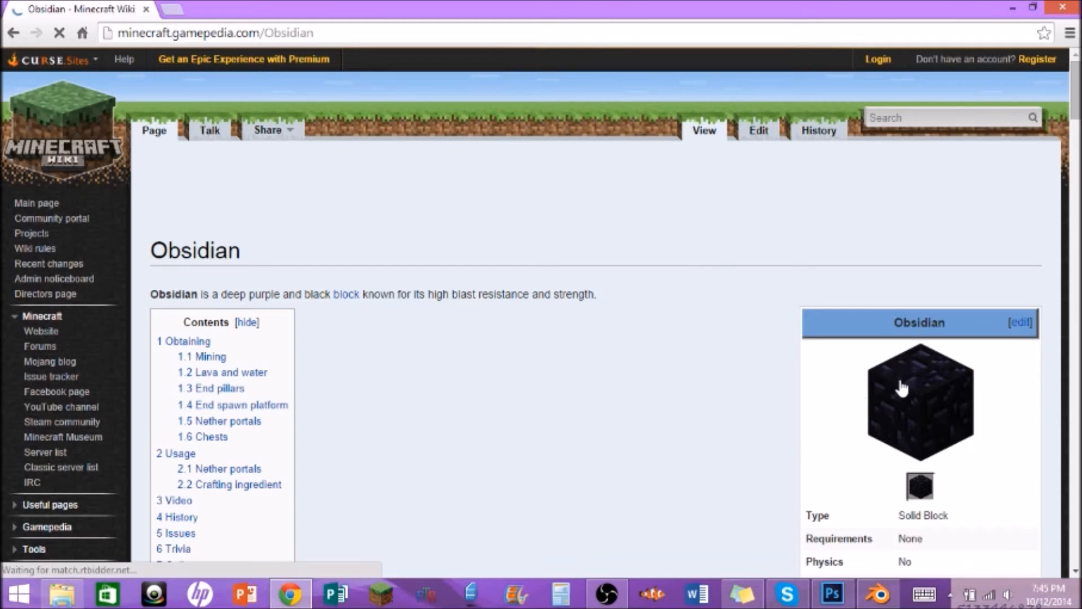
Open the file page of the obsidian block image and examine the versions in its file history
{"action": "scroll", "coordinate": [896, 414], "scroll_direction": "down", "scroll_amount": 1}
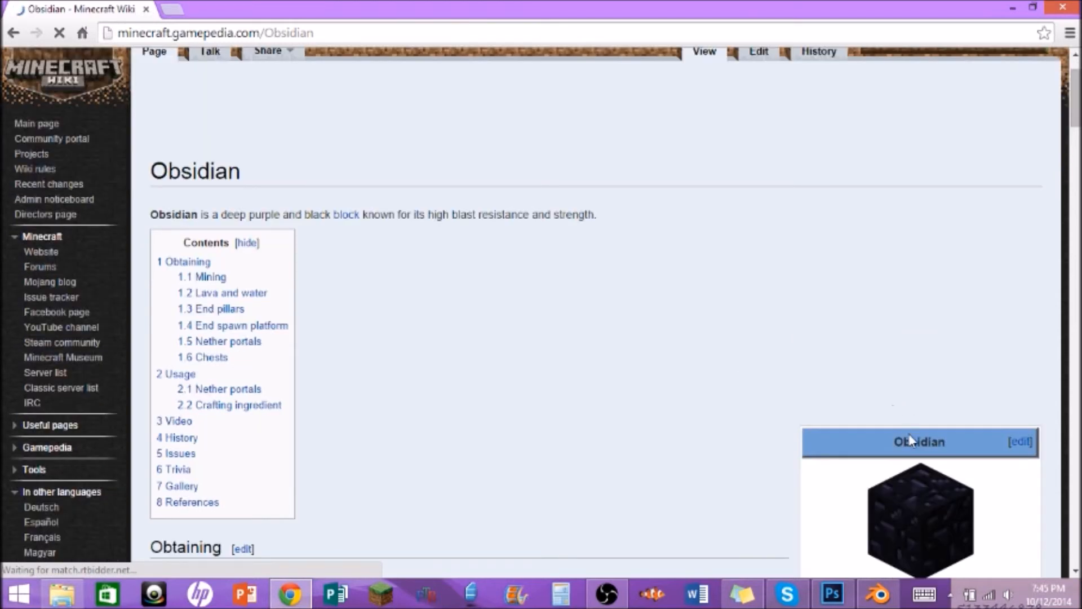
{"action": "scroll", "coordinate": [930, 499], "scroll_direction": "down", "scroll_amount": 1}
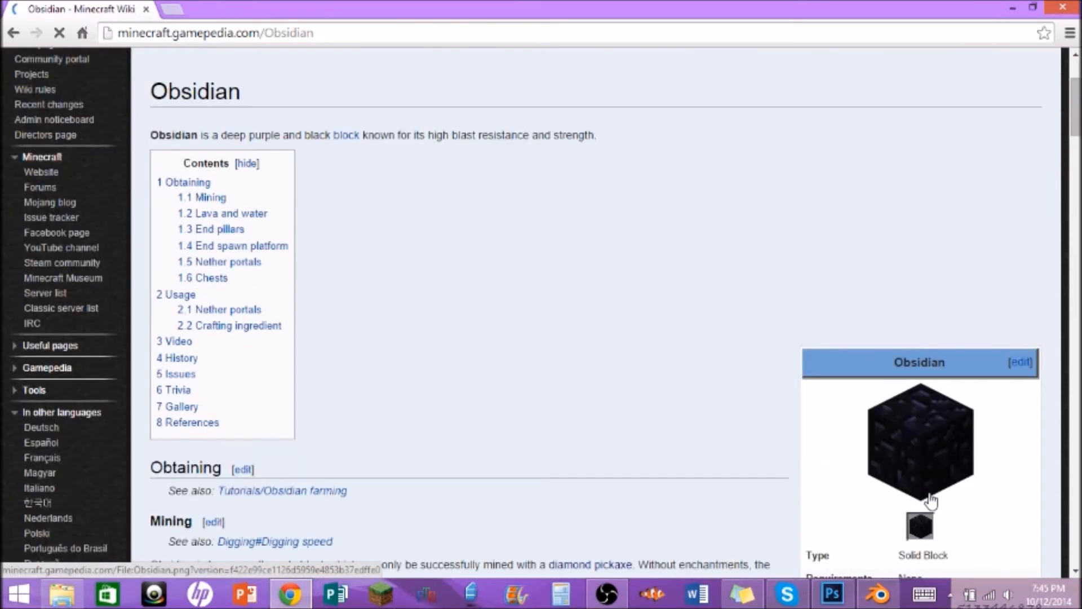
{"action": "left_click", "coordinate": [918, 451]}
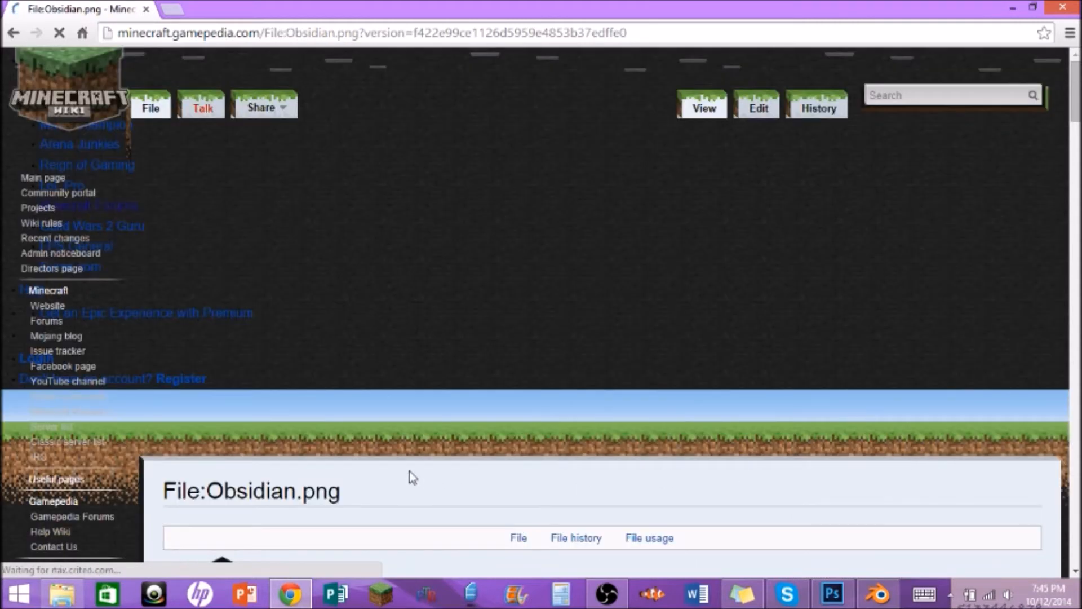
{"action": "scroll", "coordinate": [242, 278], "scroll_direction": "down", "scroll_amount": 4}
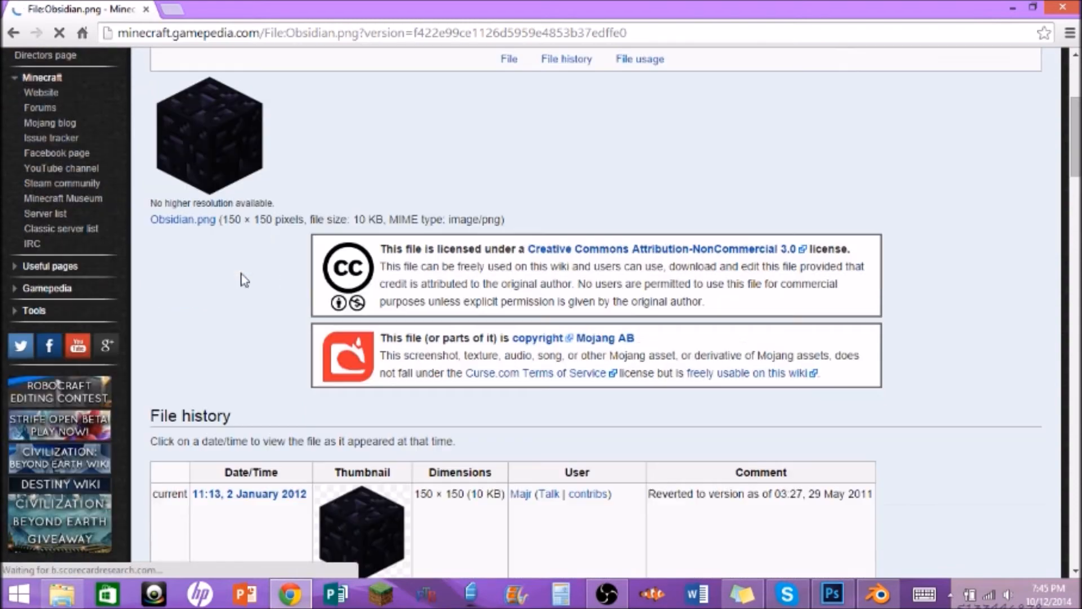
{"action": "scroll", "coordinate": [330, 339], "scroll_direction": "down", "scroll_amount": 12}
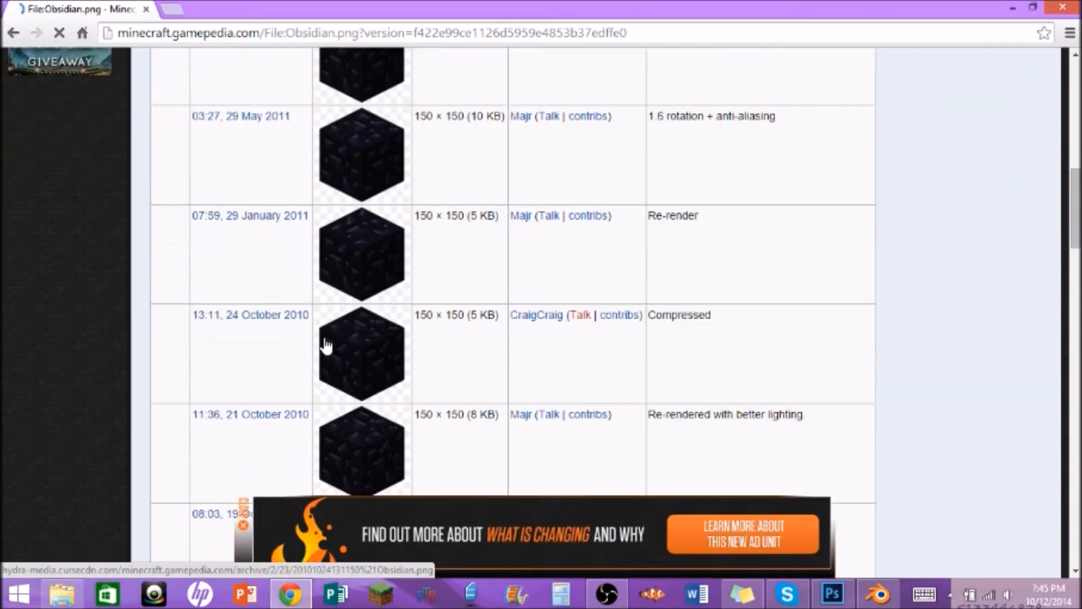
{"action": "scroll", "coordinate": [327, 344], "scroll_direction": "up", "scroll_amount": 8}
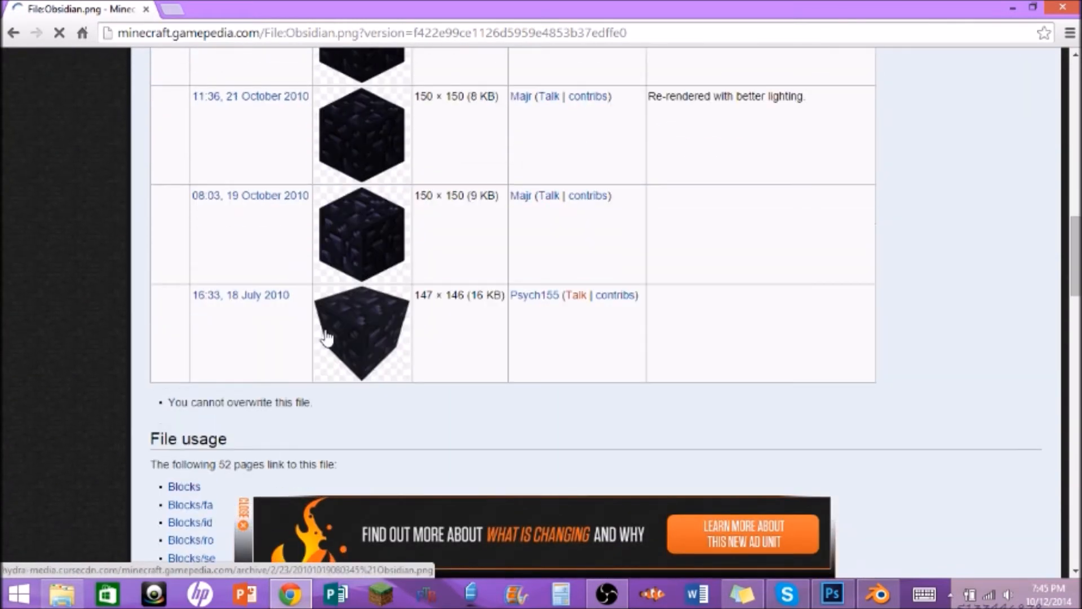
{"action": "scroll", "coordinate": [330, 337], "scroll_direction": "up", "scroll_amount": 5}
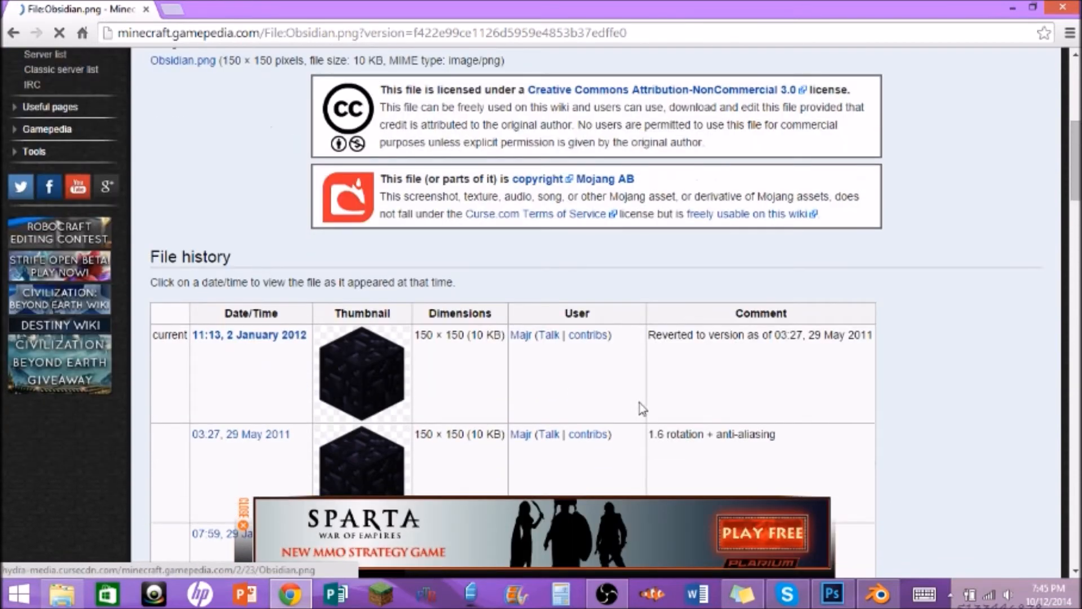
Show the options for saving the current obsidian block image, and close the browser page to return to Photoshop
{"action": "right_click", "coordinate": [373, 381]}
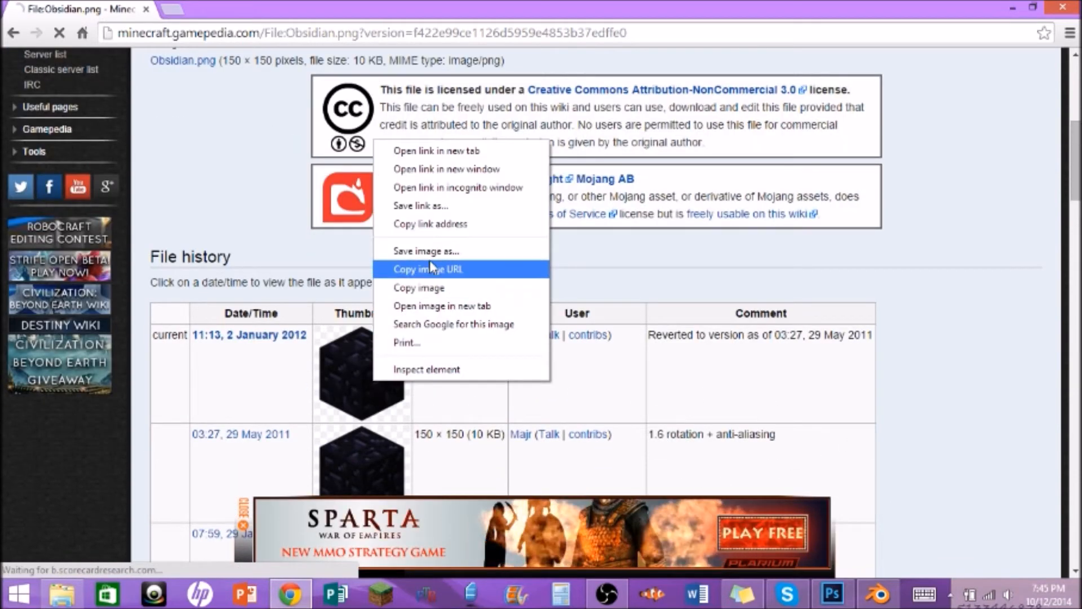
{"action": "left_click", "coordinate": [147, 10]}
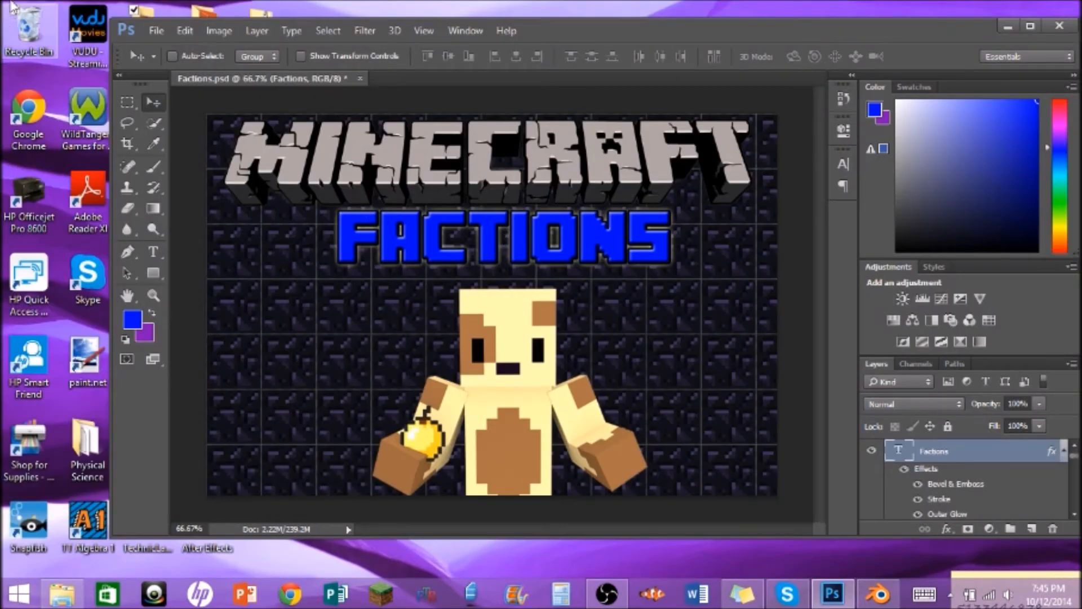
Save the thumbnail as the Photoshop document Factions in the Photoshop folder, replacing the existing file
{"action": "left_click", "coordinate": [156, 30]}
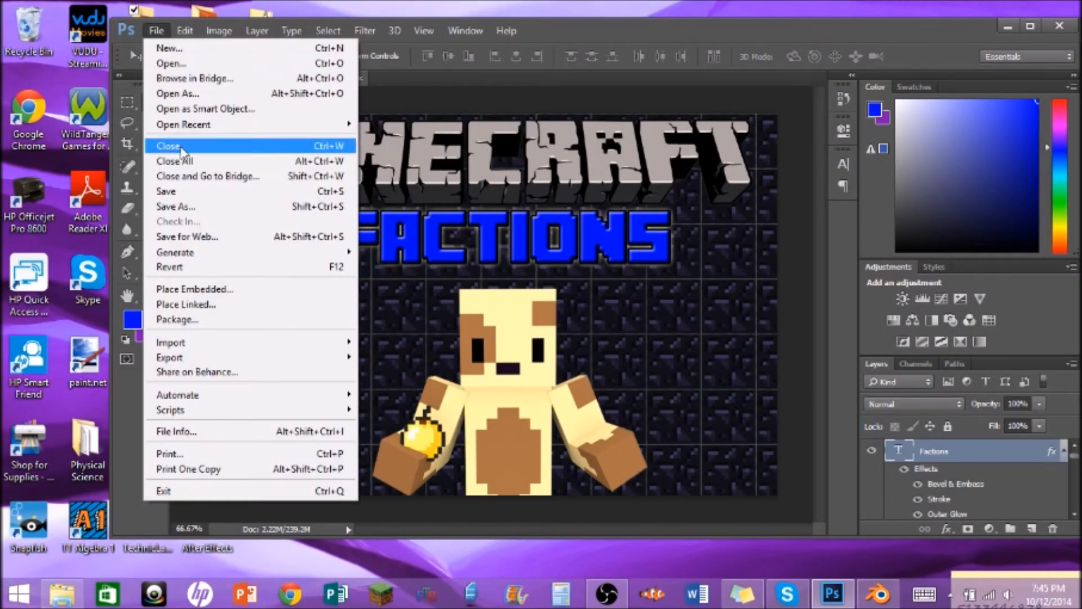
{"action": "left_click", "coordinate": [169, 208]}
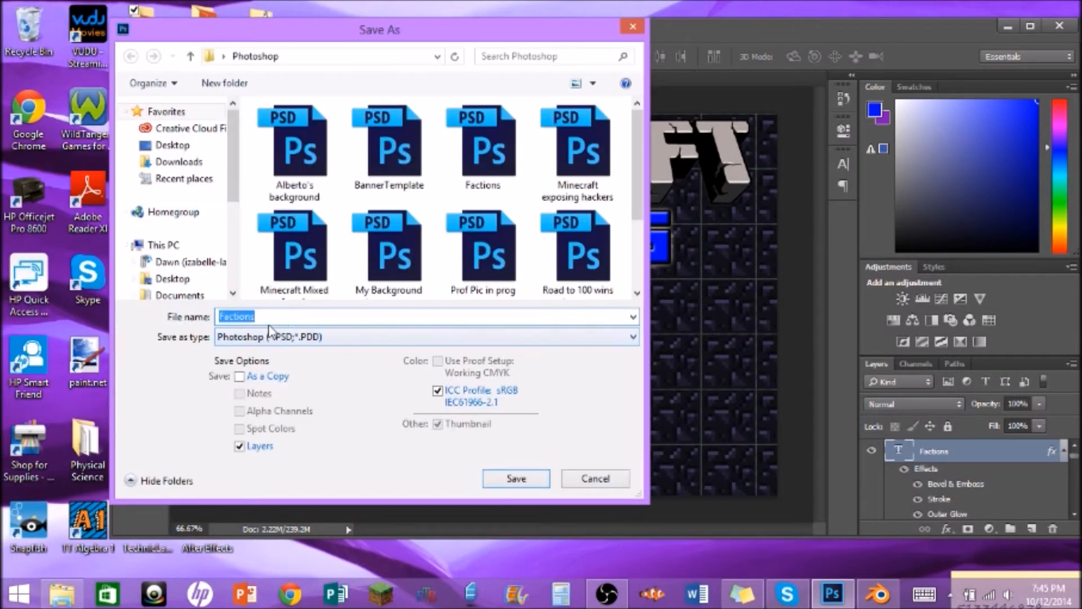
{"action": "double_click", "coordinate": [307, 318]}
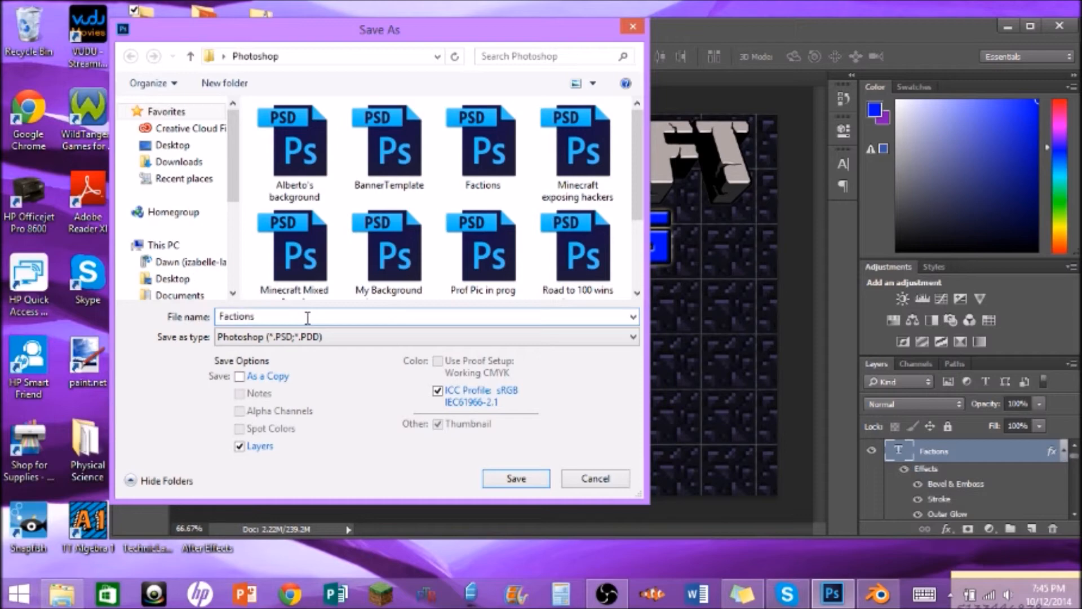
{"action": "left_click", "coordinate": [498, 484]}
{"action": "left_click", "coordinate": [578, 299]}
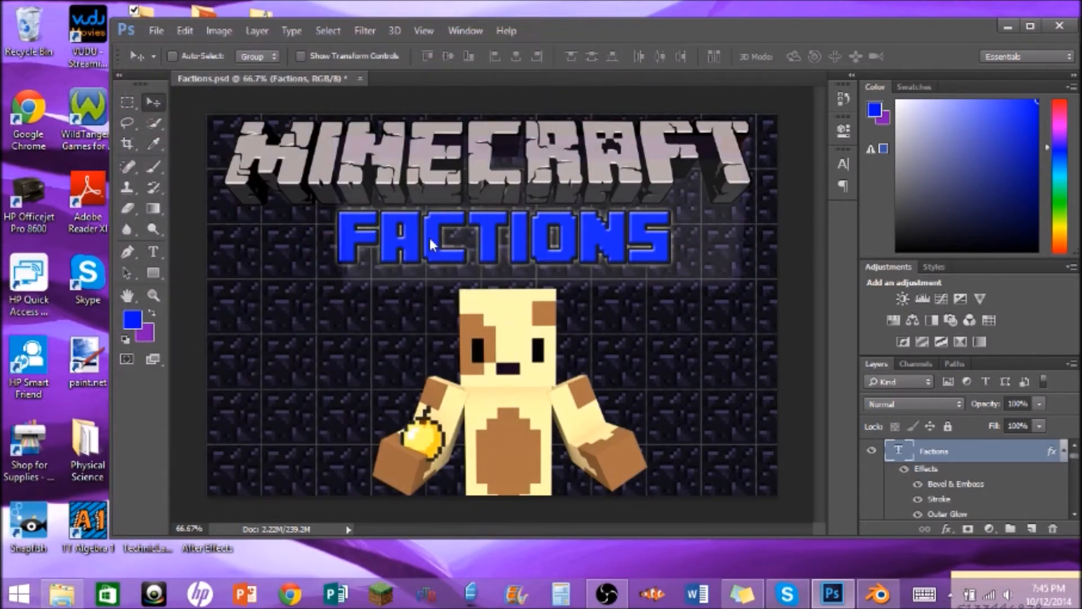
{"action": "left_click", "coordinate": [740, 174]}
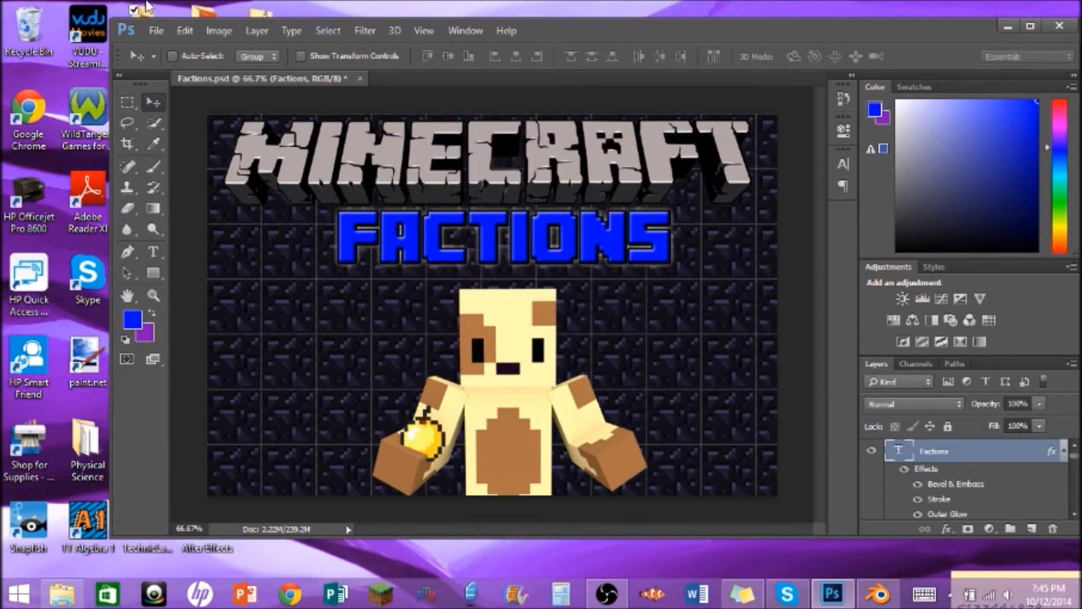
Start saving another copy of the thumbnail and choose the Thumbnails folder on the Desktop as its location
{"action": "left_click", "coordinate": [148, 29]}
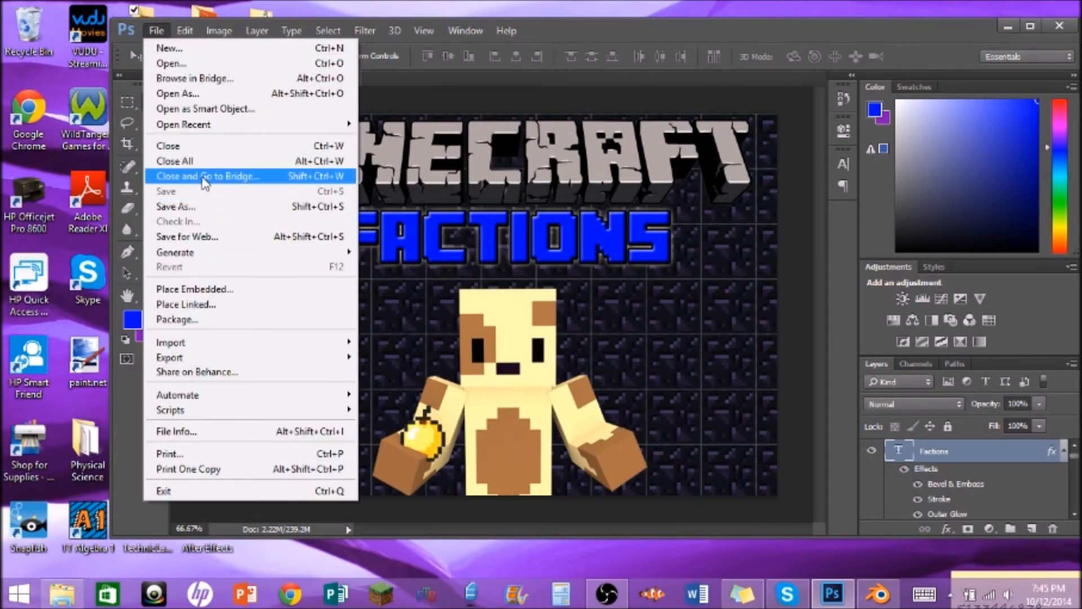
{"action": "left_click", "coordinate": [201, 207]}
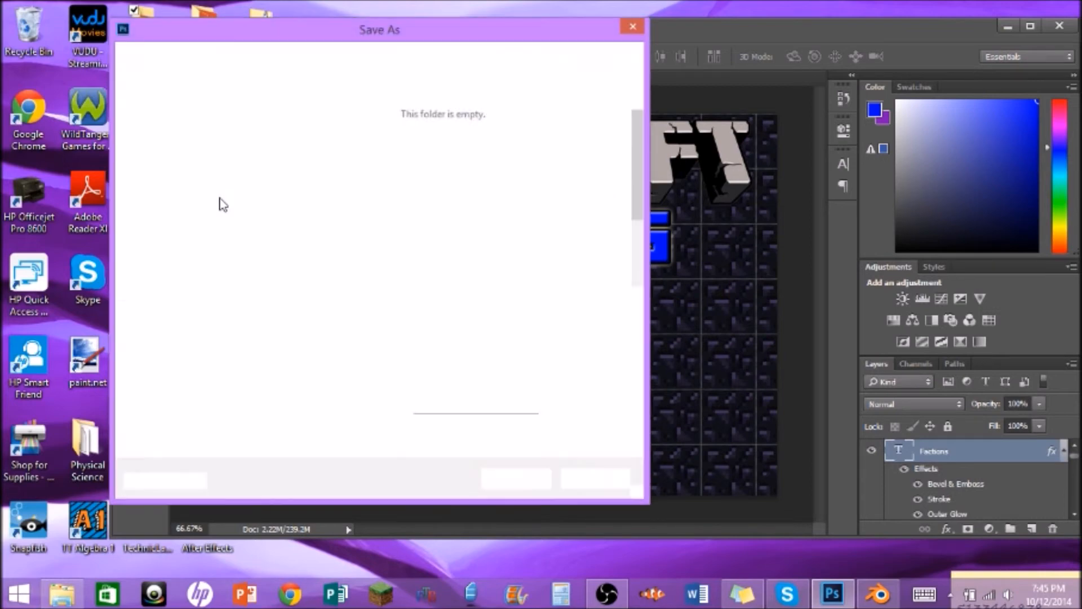
{"action": "left_click", "coordinate": [191, 279]}
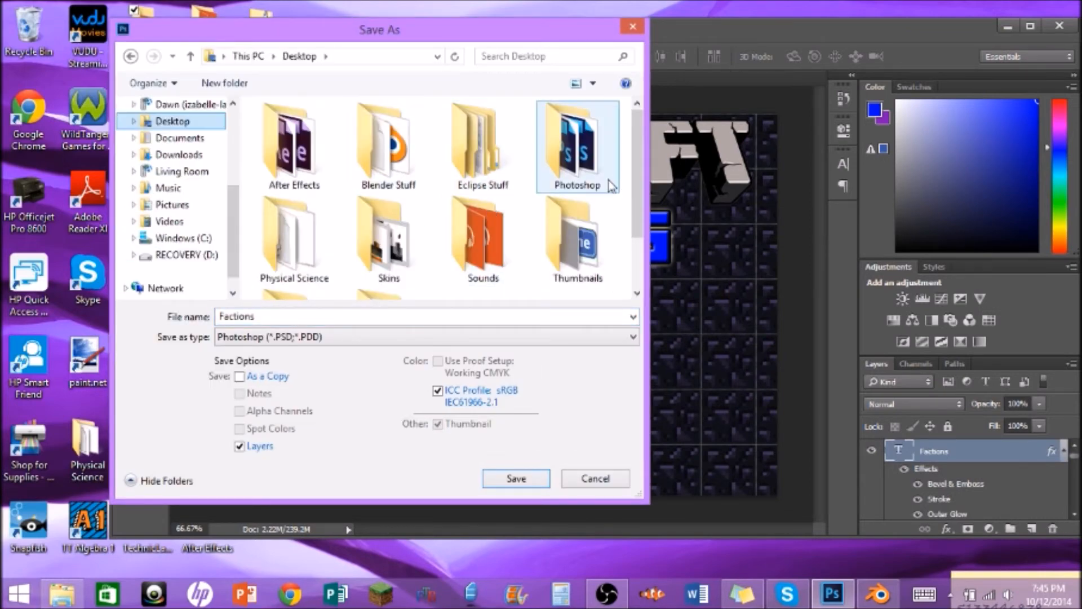
{"action": "left_click_drag", "start_coordinate": [636, 164], "coordinate": [636, 216]}
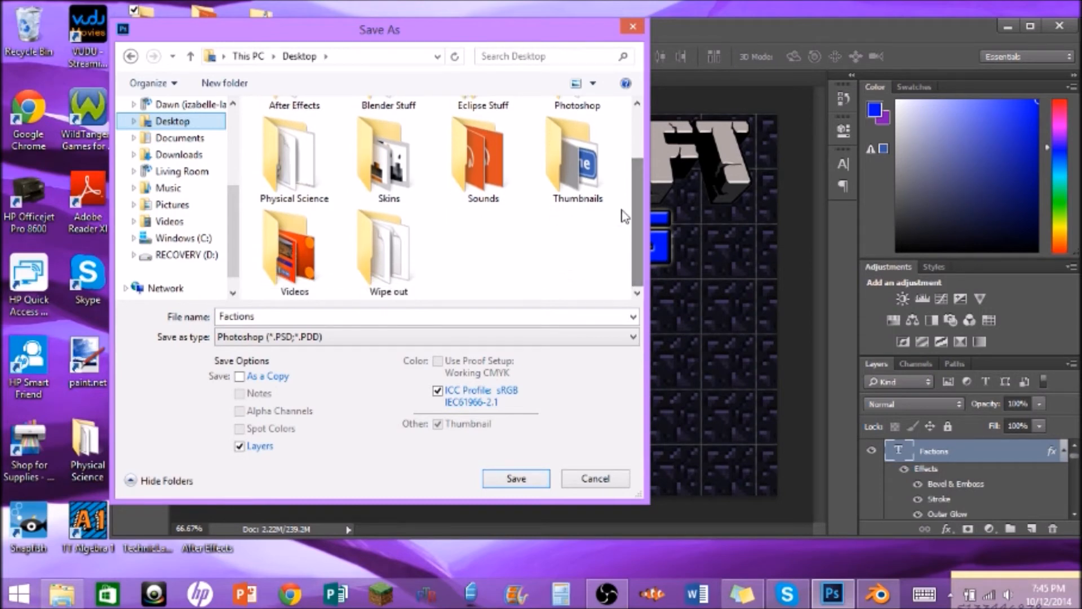
{"action": "double_click", "coordinate": [578, 172]}
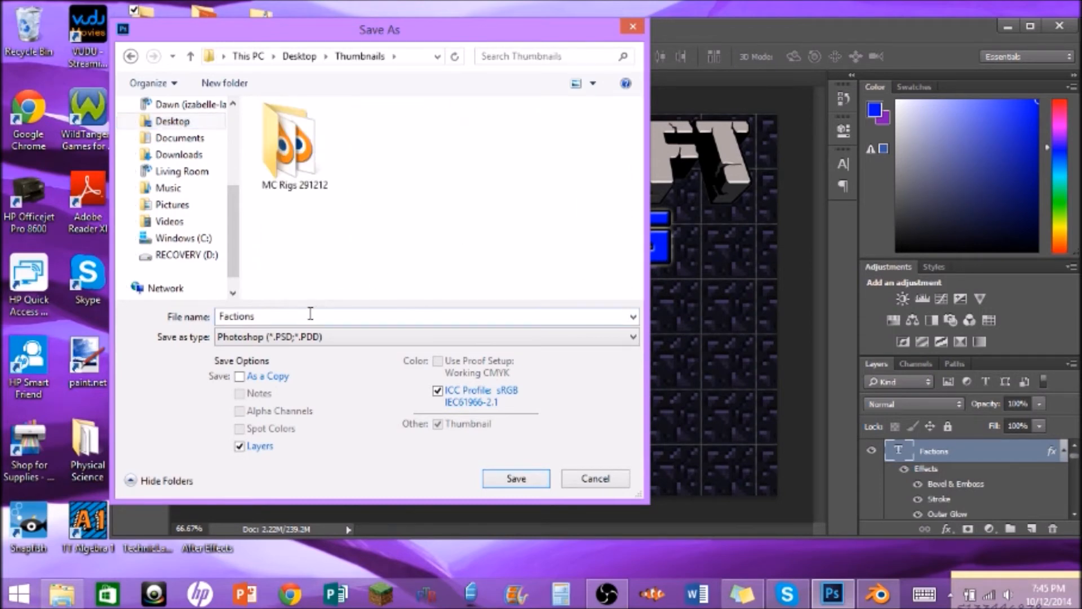
Save the copy as a JPEG named Factions with Maximum quality 10 and the Baseline ("Standard") format
{"action": "left_click", "coordinate": [305, 337]}
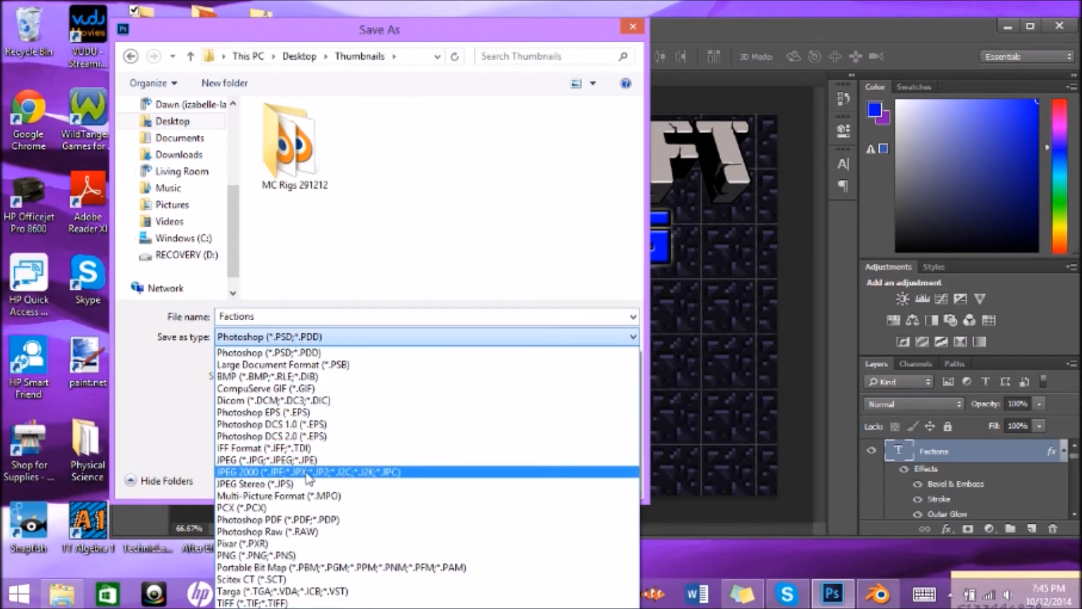
{"action": "left_click", "coordinate": [316, 460]}
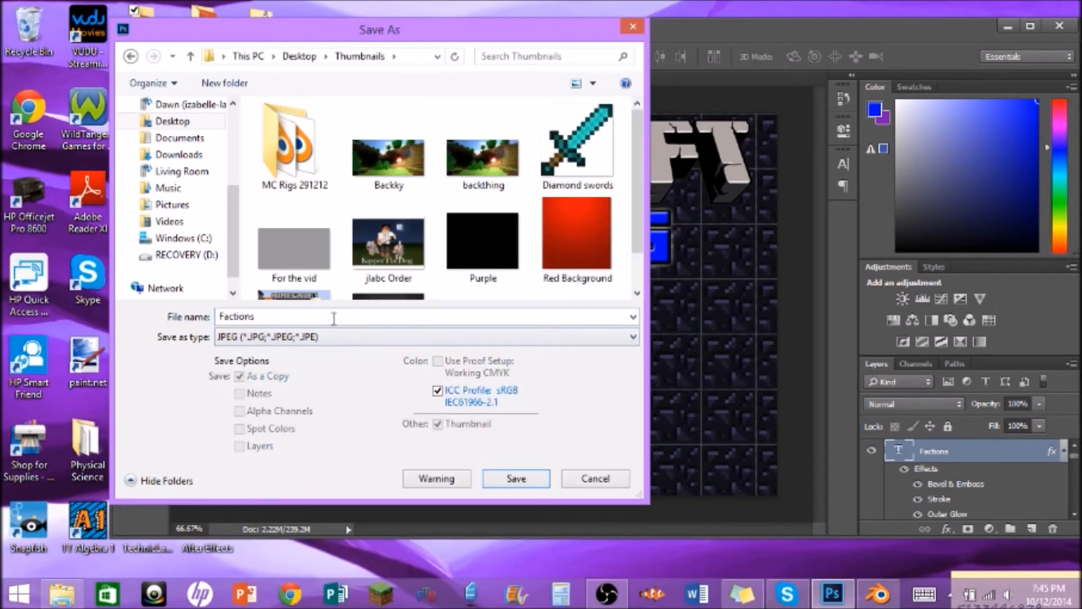
{"action": "left_click", "coordinate": [516, 478]}
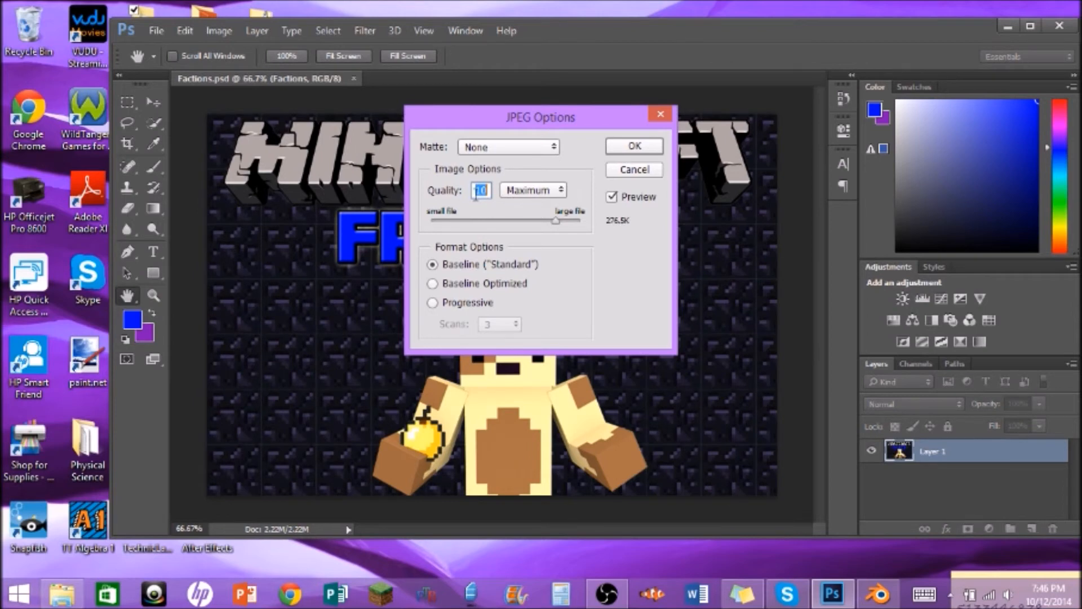
{"action": "left_click", "coordinate": [636, 147]}
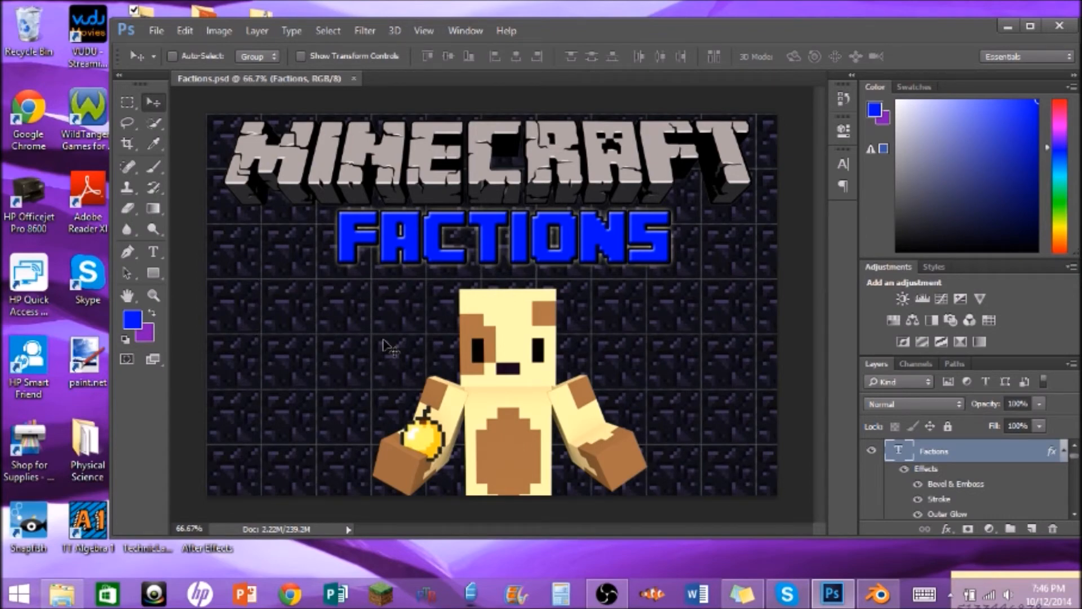
Minimize Photoshop and open the blue-titled Factions image from the Thumbnails folder to view the finished thumbnail
{"action": "left_click", "coordinate": [1008, 26]}
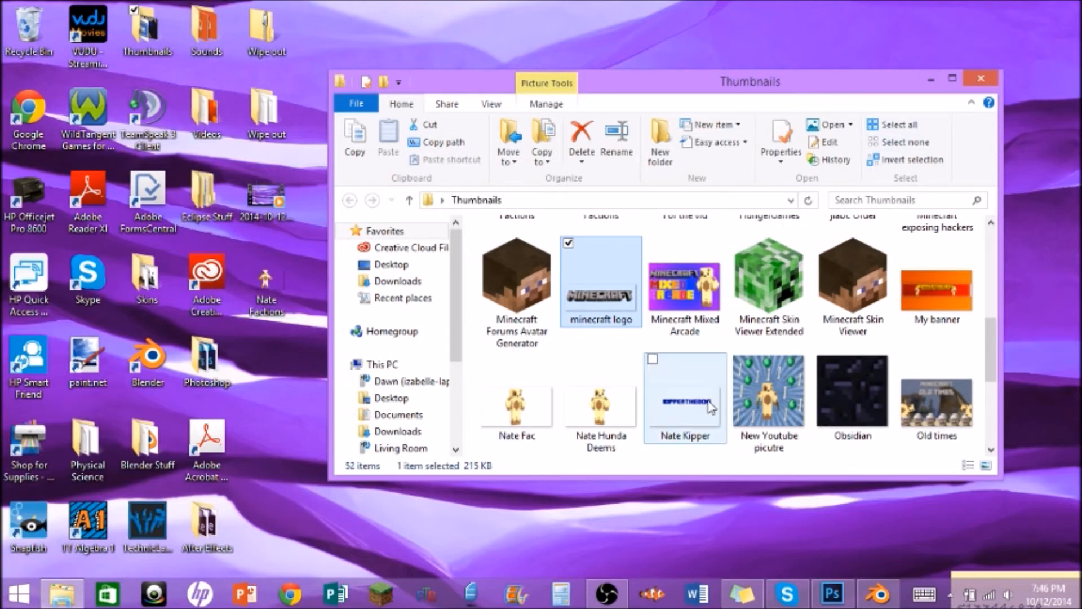
{"action": "scroll", "coordinate": [780, 363], "scroll_direction": "down", "scroll_amount": 5}
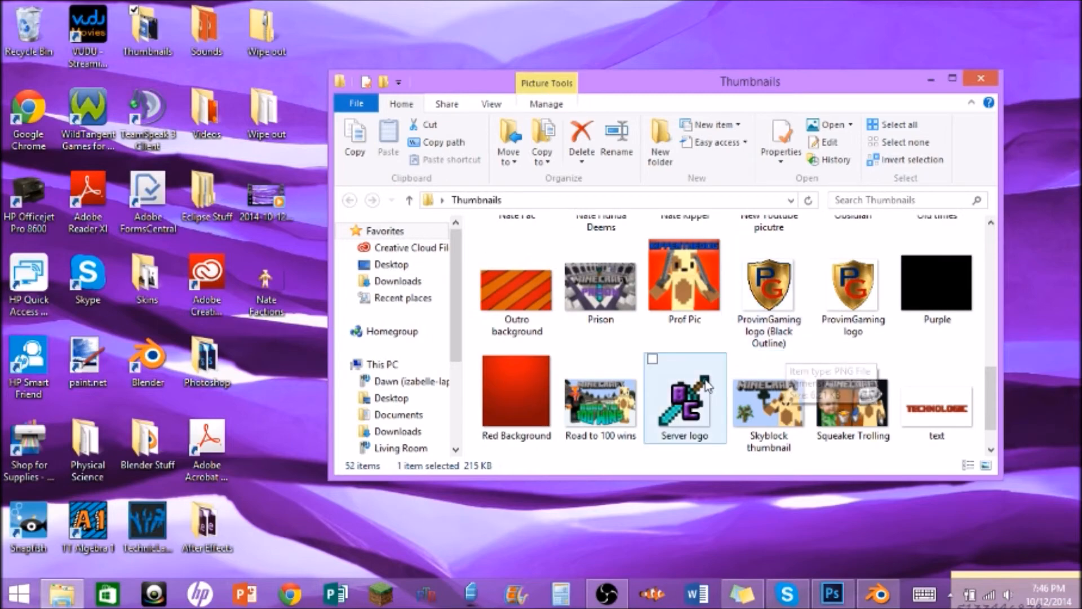
{"action": "scroll", "coordinate": [732, 368], "scroll_direction": "up", "scroll_amount": 5}
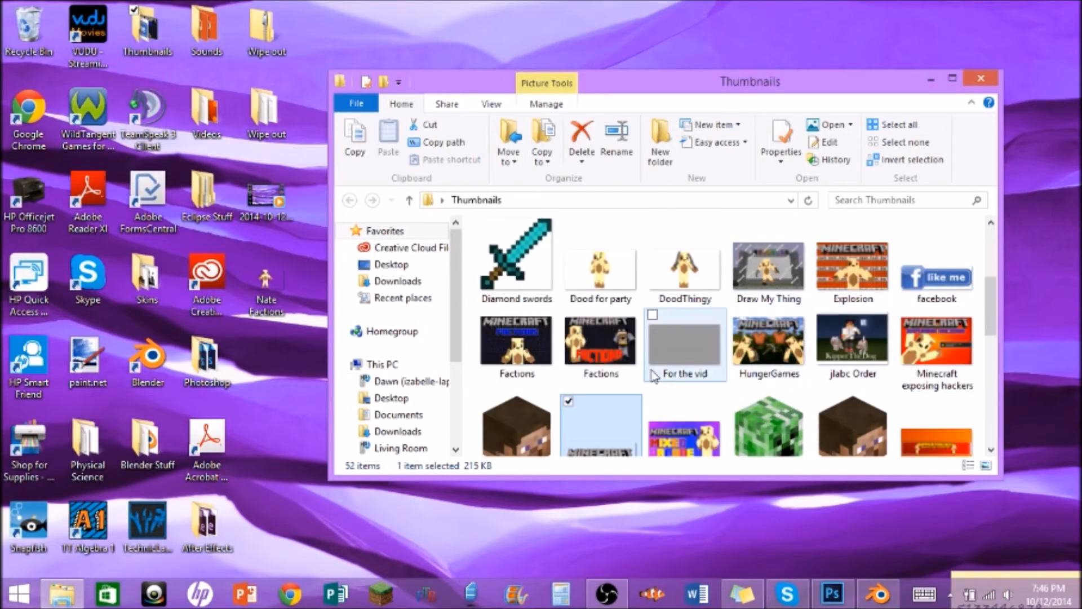
{"action": "double_click", "coordinate": [517, 334]}
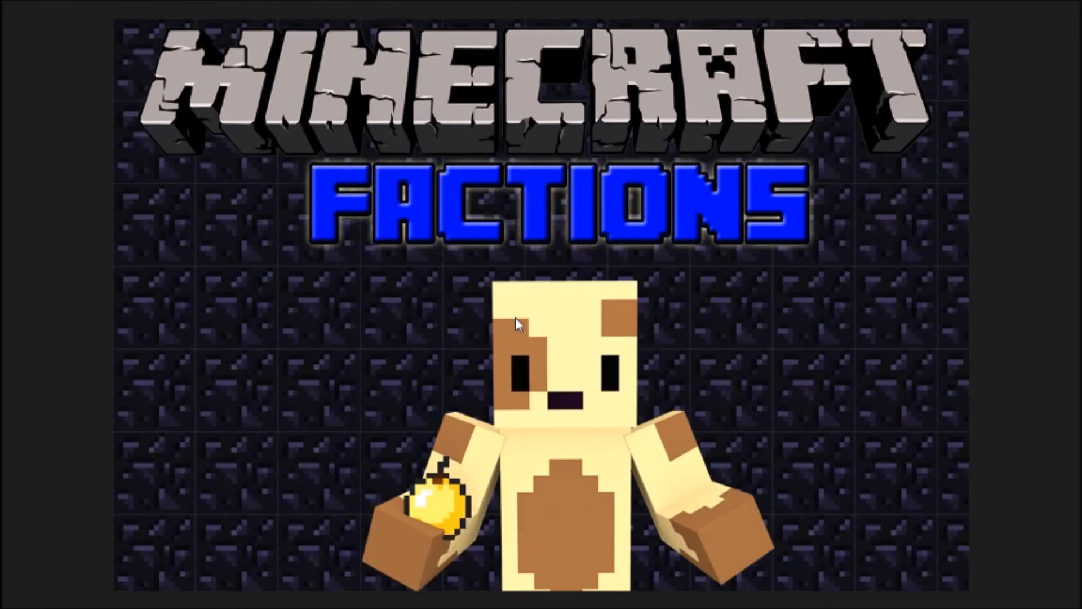
Leave the full-screen image view, close the photo viewer and close the Thumbnails folder window
{"action": "key", "text": "super"}
{"action": "left_click", "coordinate": [280, 444]}
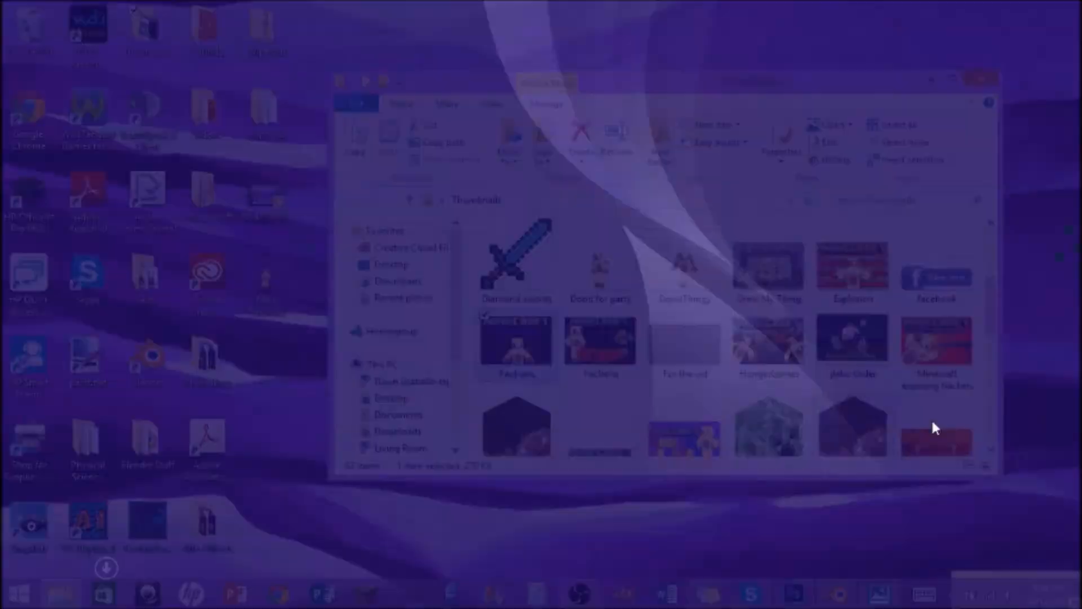
{"action": "right_click", "coordinate": [885, 594]}
{"action": "left_click", "coordinate": [873, 554]}
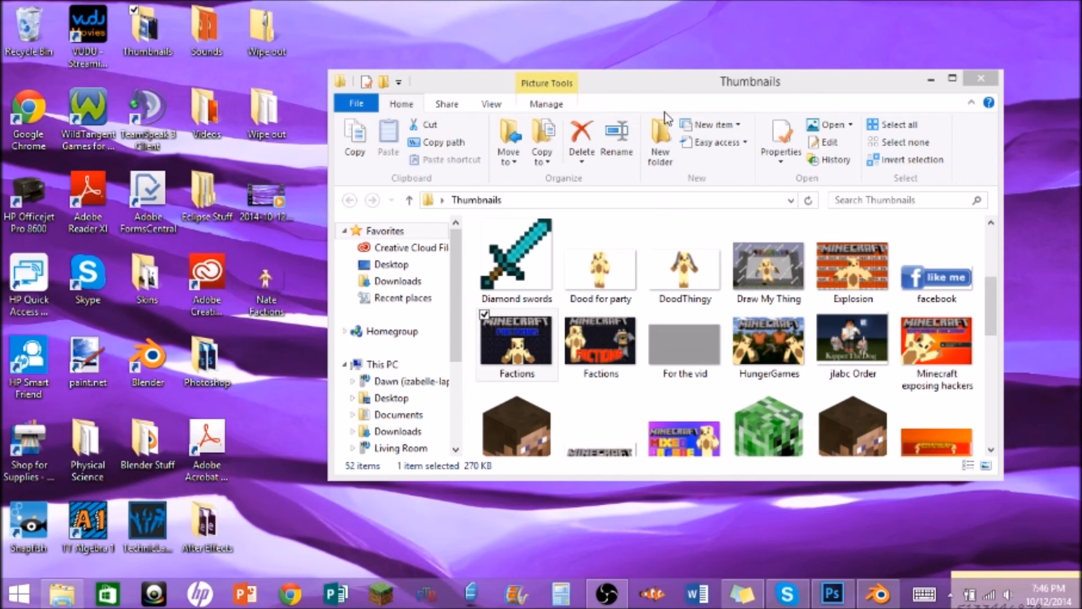
{"action": "left_click", "coordinate": [979, 79]}
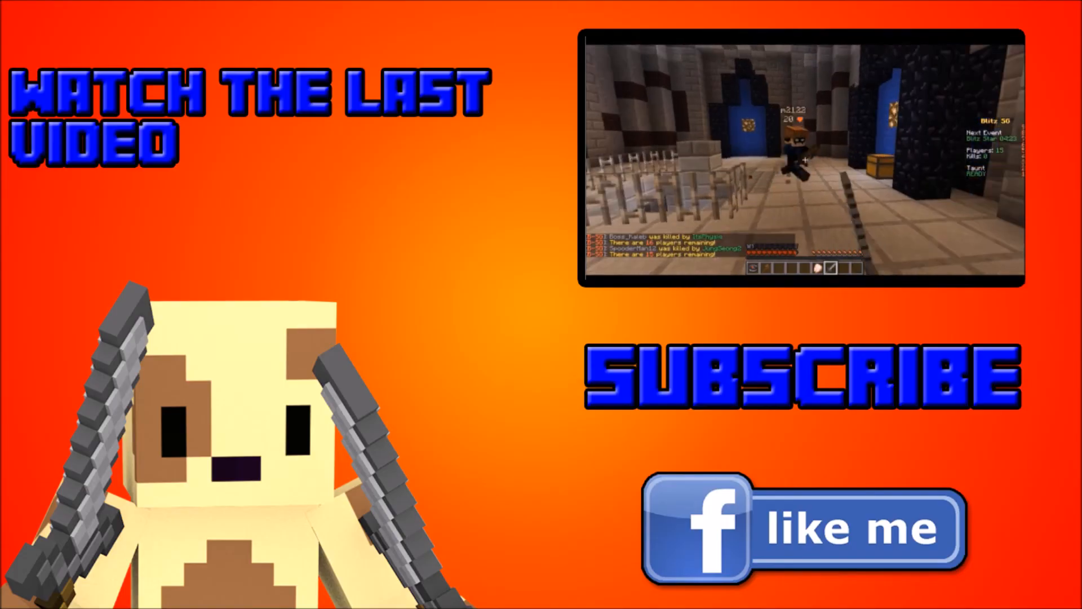